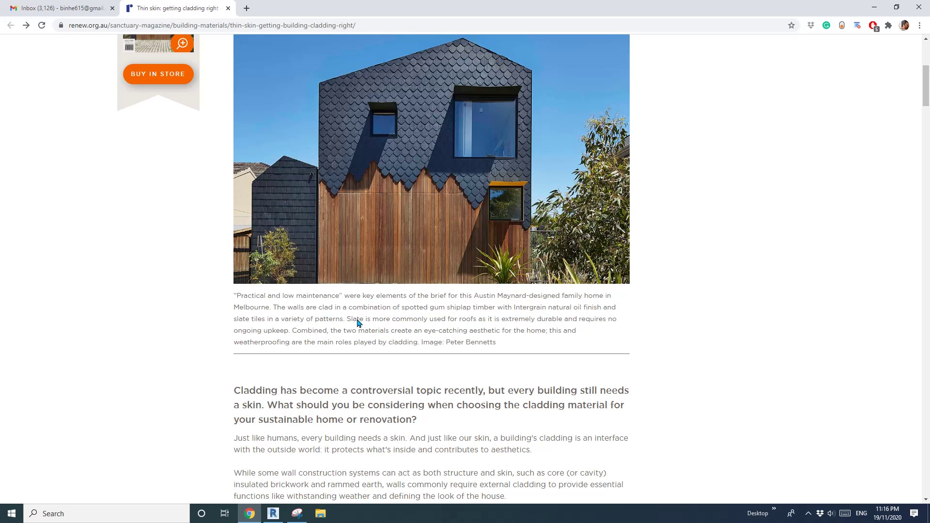
- Switch to Revit and examine the hexagonal cladding panels on the front wall of the finished model from several angles
left_click(273, 521)
scroll(467, 280, "down", 2)
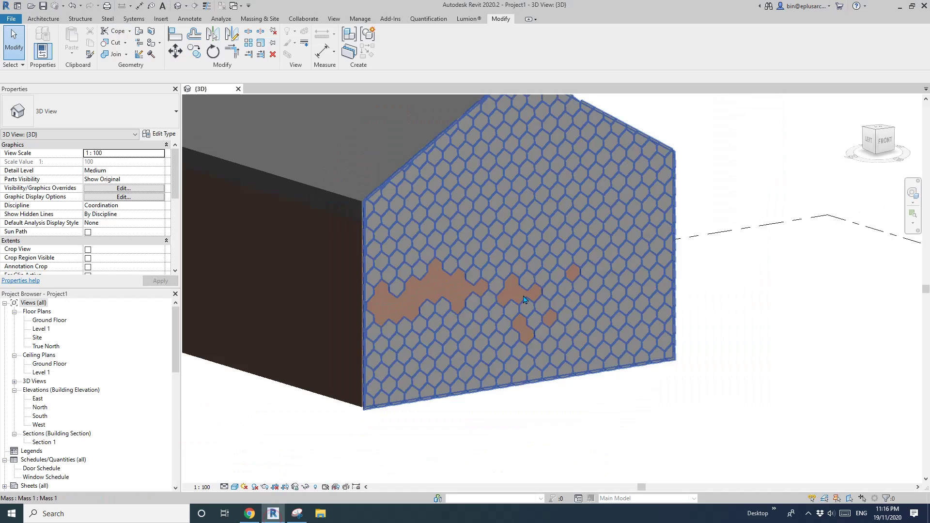
middle_click_drag(468, 281, 533, 293, "shift")
scroll(537, 295, "up", 2)
middle_click_drag(516, 326, 741, 318, "shift")
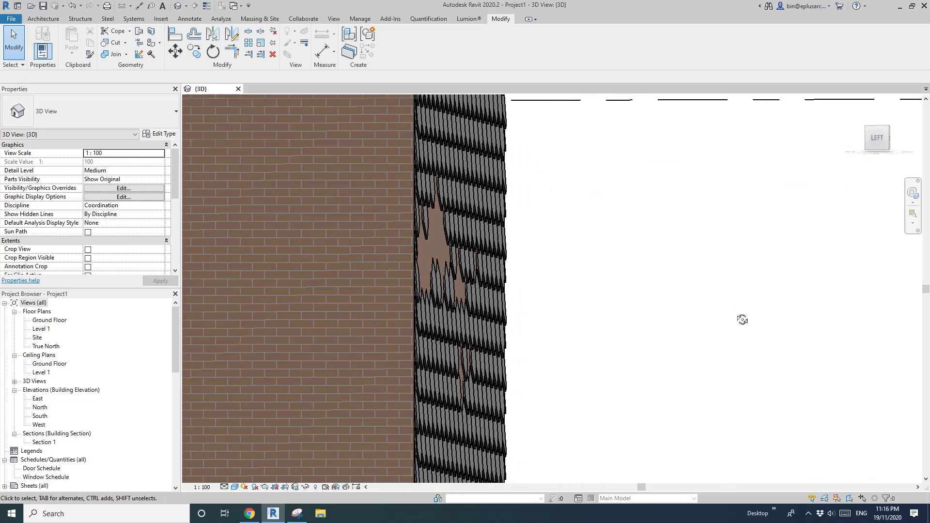
middle_click_drag(477, 256, 564, 343, "shift")
scroll(470, 312, "down", 5)
- Close the project without saving and create a family from the Metric Curtain Panel Pattern Based.rft template
left_click(238, 89)
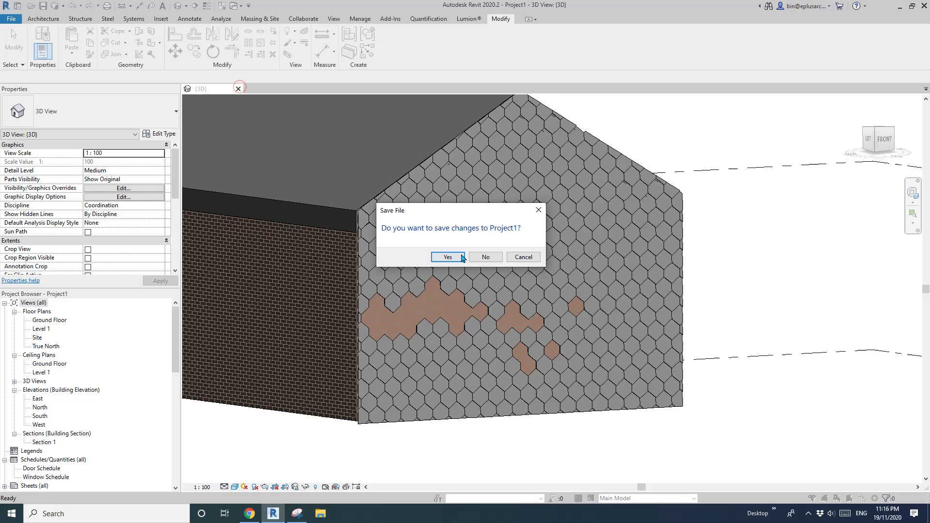
left_click(481, 256)
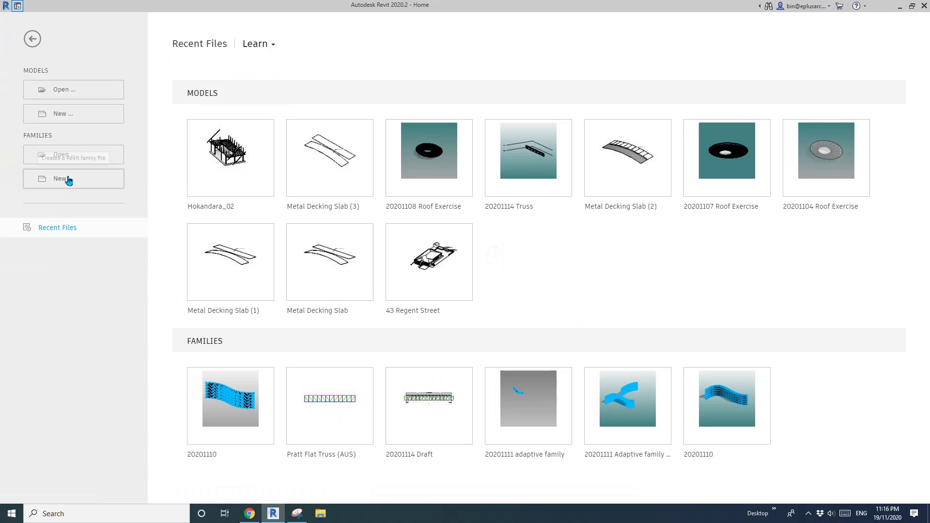
left_click(74, 178)
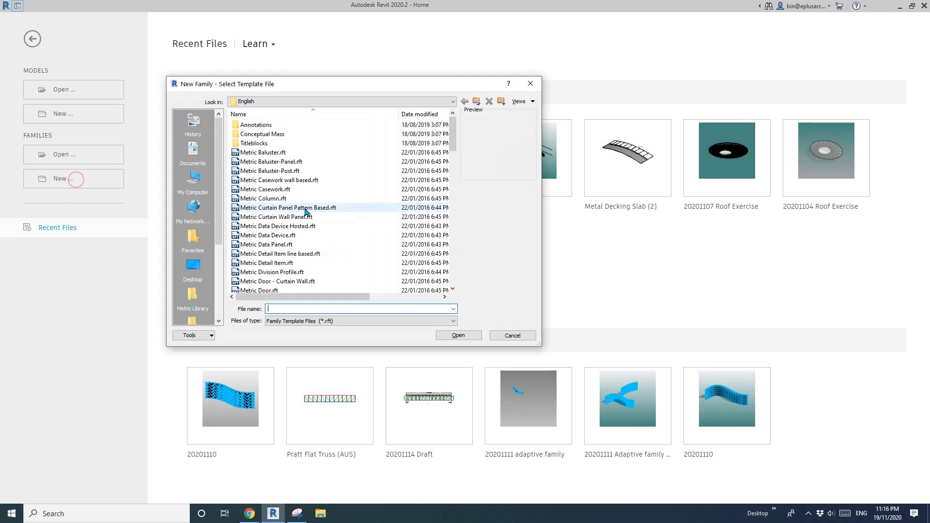
left_click(296, 218)
left_click(279, 209)
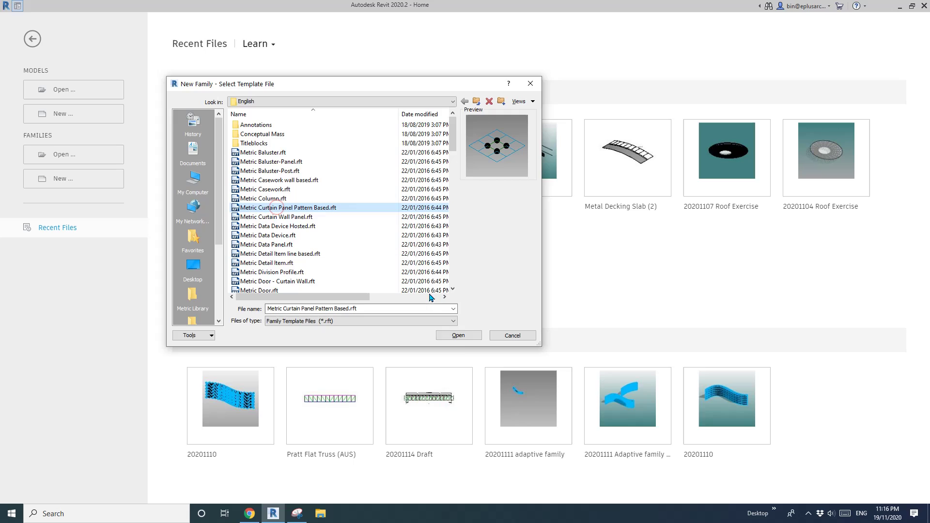
left_click(458, 335)
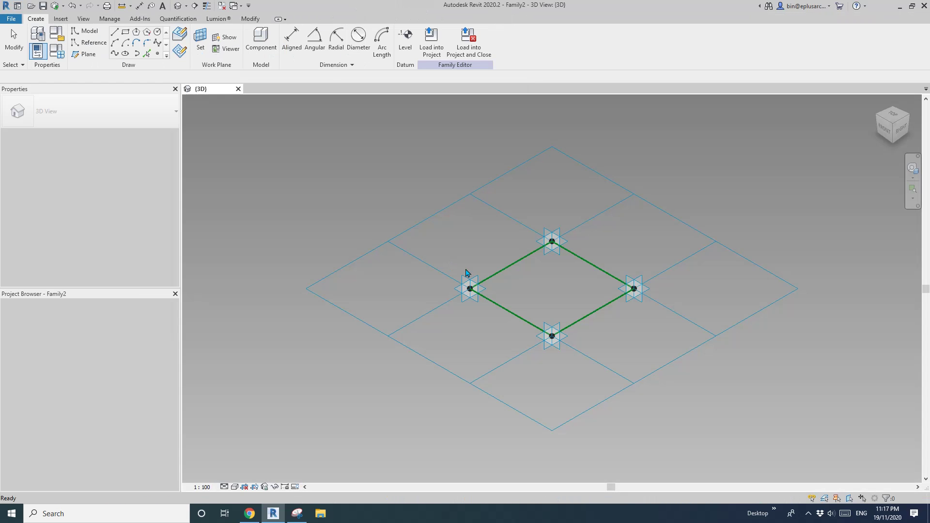
- Change the tile pattern grid's type from Rectangle to Hexagon
left_click(417, 222)
scroll(433, 238, "up", 2)
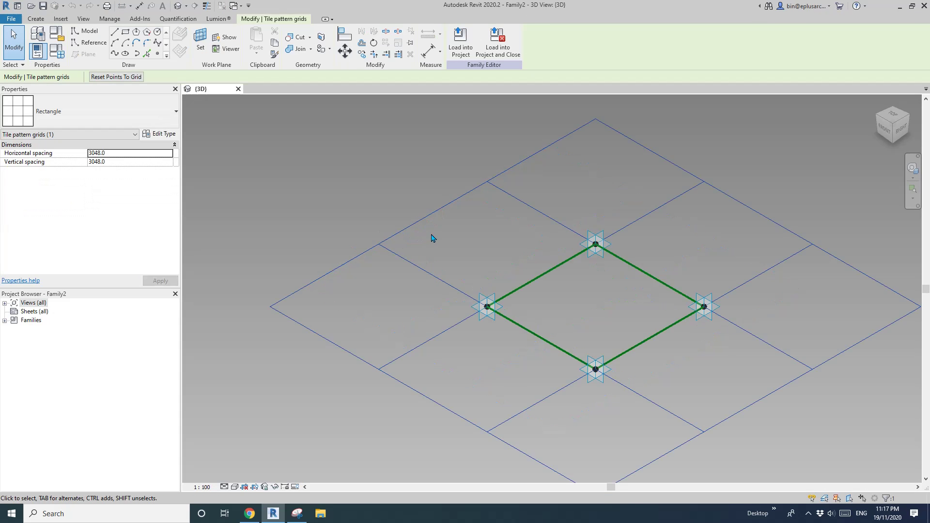
middle_click_drag(430, 235, 400, 232)
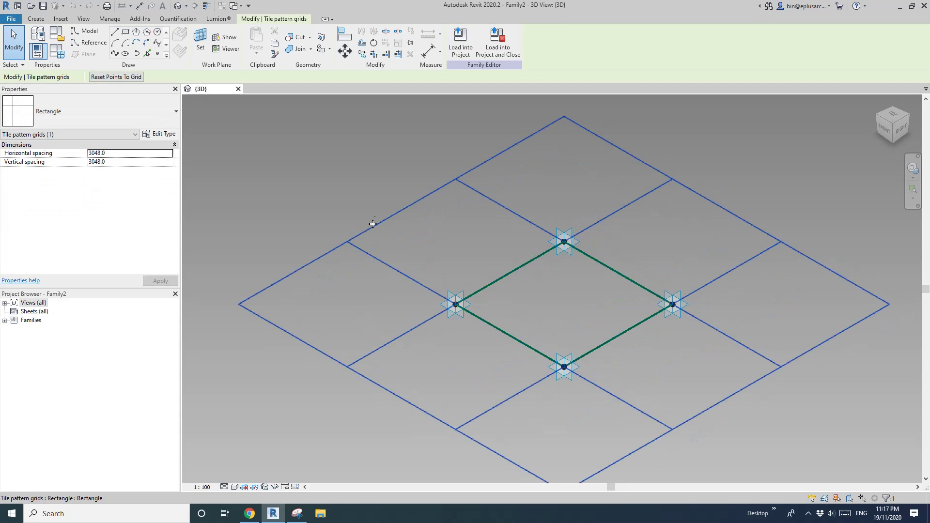
left_click(121, 117)
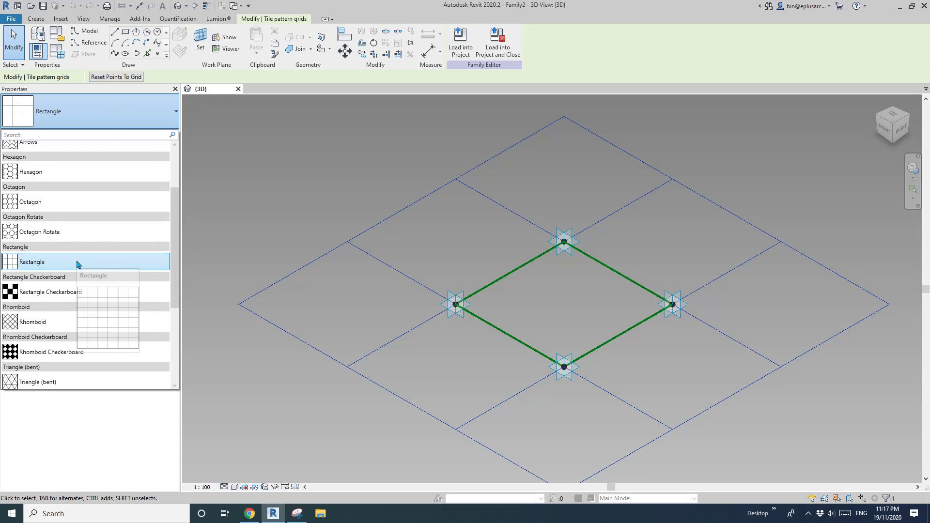
scroll(77, 264, "up", 2)
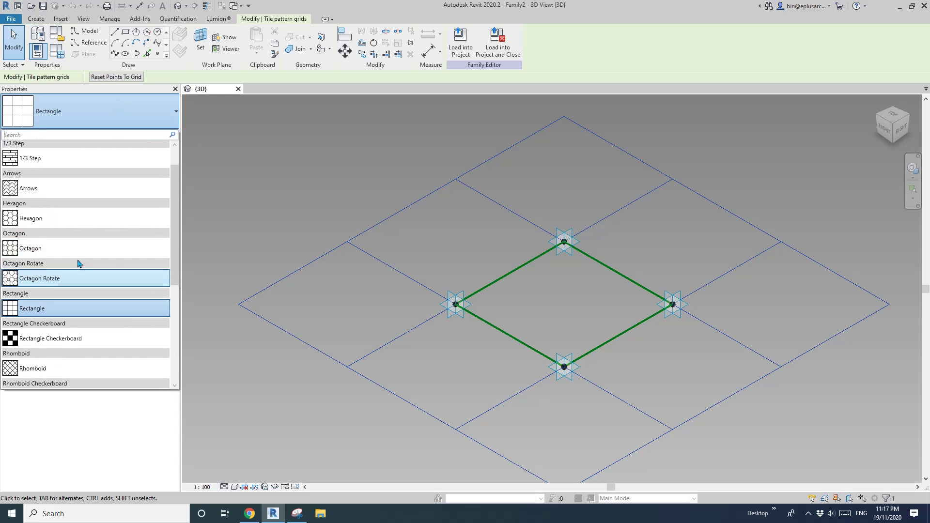
left_click(54, 226)
- Examine the hexagonal panel layout and its six placement points from above and at an angle
middle_click_drag(488, 287, 579, 335, "shift")
scroll(579, 334, "down", 2)
left_click(565, 317)
middle_click_drag(619, 370, 635, 350, "shift")
middle_click_drag(528, 351, 715, 355, "shift")
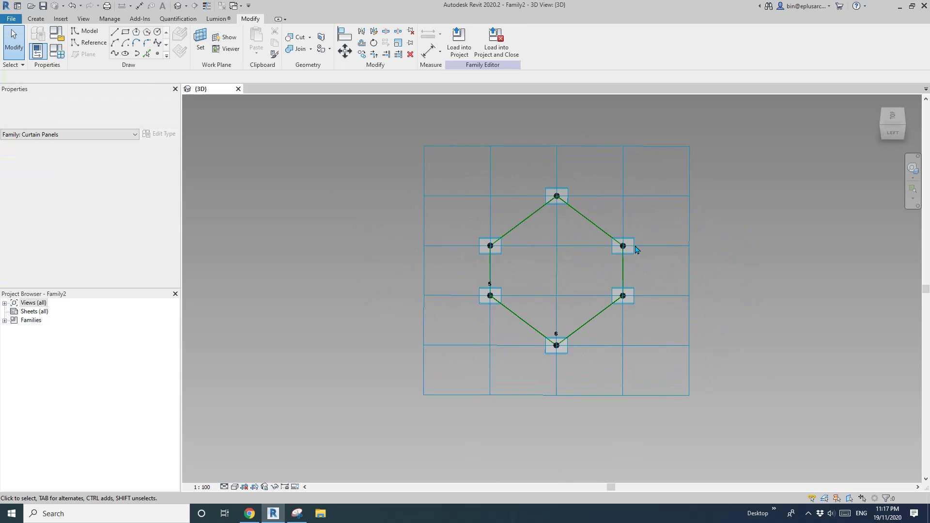
middle_click_drag(577, 290, 581, 327, "shift")
scroll(615, 301, "up", 1)
middle_click_drag(637, 303, 581, 302, "shift")
- Set the hexagon tile pattern grid's horizontal and vertical spacing to 300
left_click(395, 239)
middle_click_drag(315, 246, 283, 276)
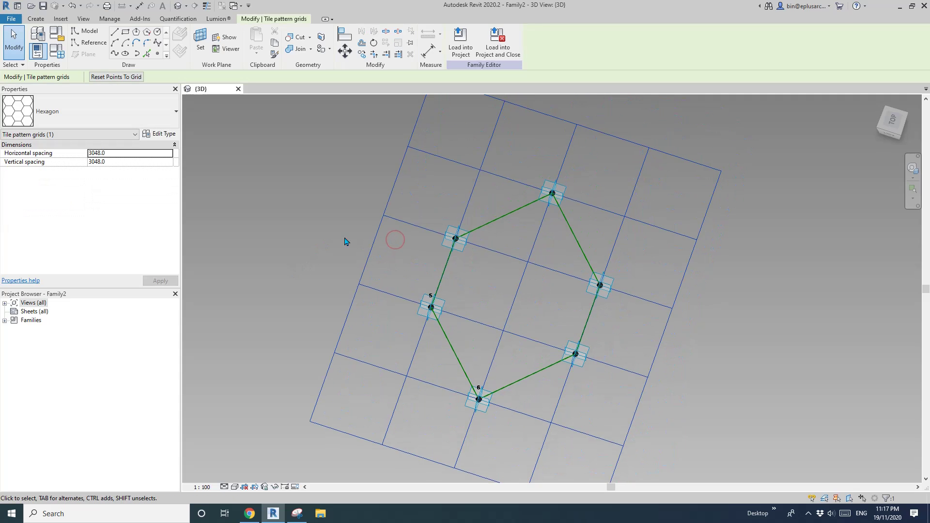
left_click(116, 154)
type("3")
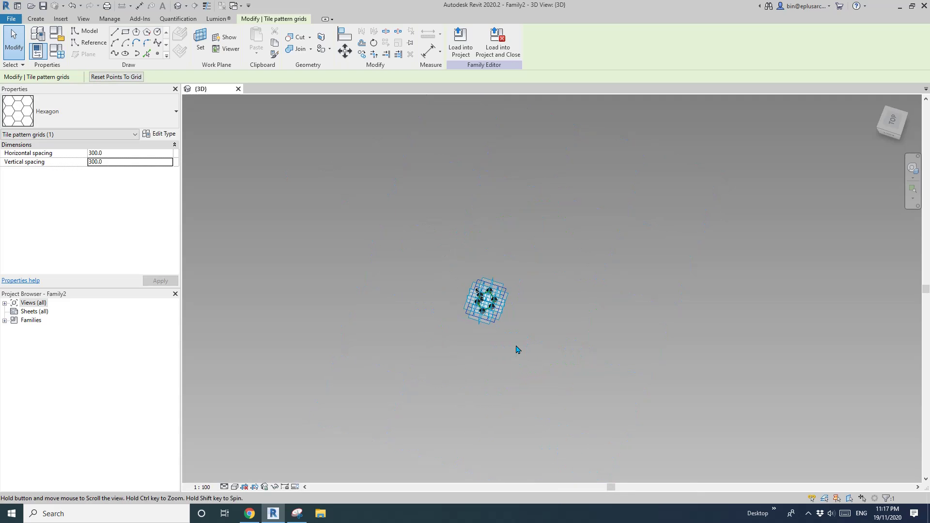
scroll(517, 348, "up", 5)
scroll(470, 256, "up", 1)
middle_click_drag(395, 317, 421, 372)
left_click(425, 372)
- Set the 3D view's scale to 1:10 and fit the hexagon grid in view
left_click(205, 486)
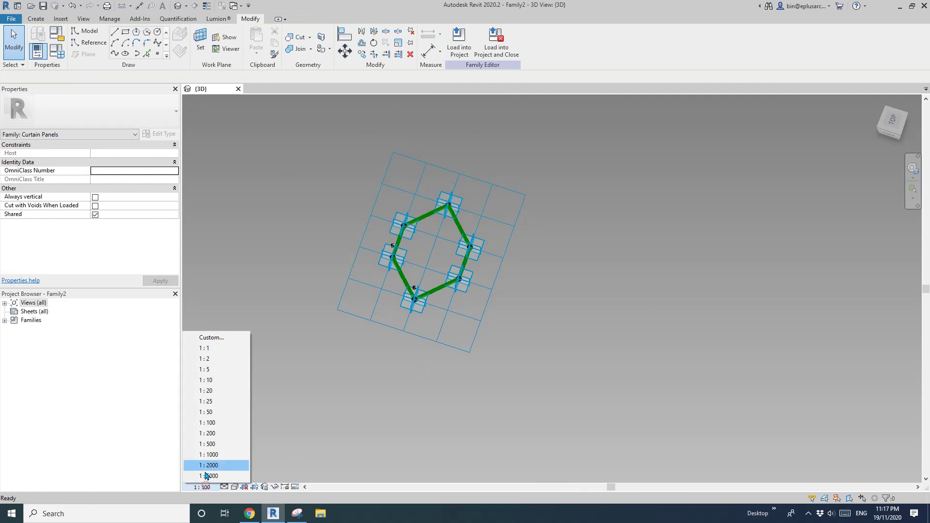
left_click(215, 392)
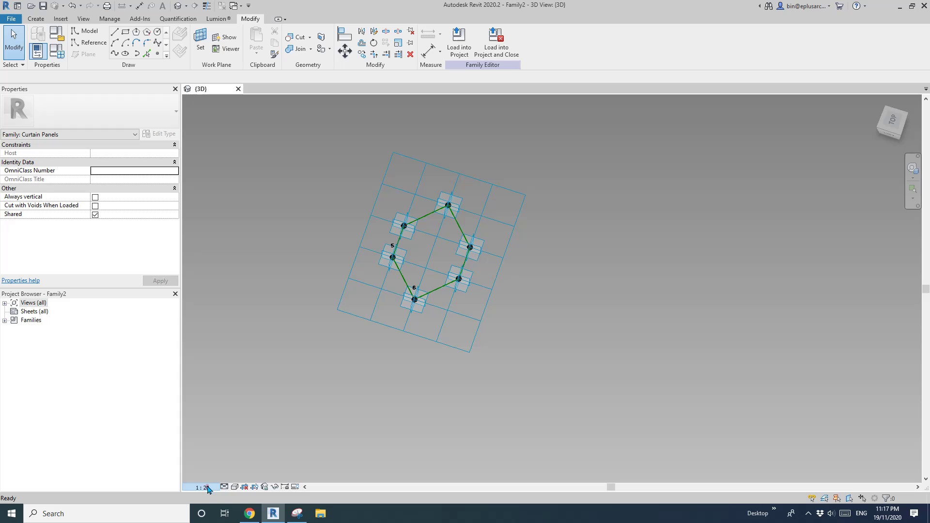
left_click(207, 487)
left_click(217, 381)
middle_click_drag(495, 295, 378, 269, "shift")
key("z")
key("e")
scroll(547, 300, "up", 4)
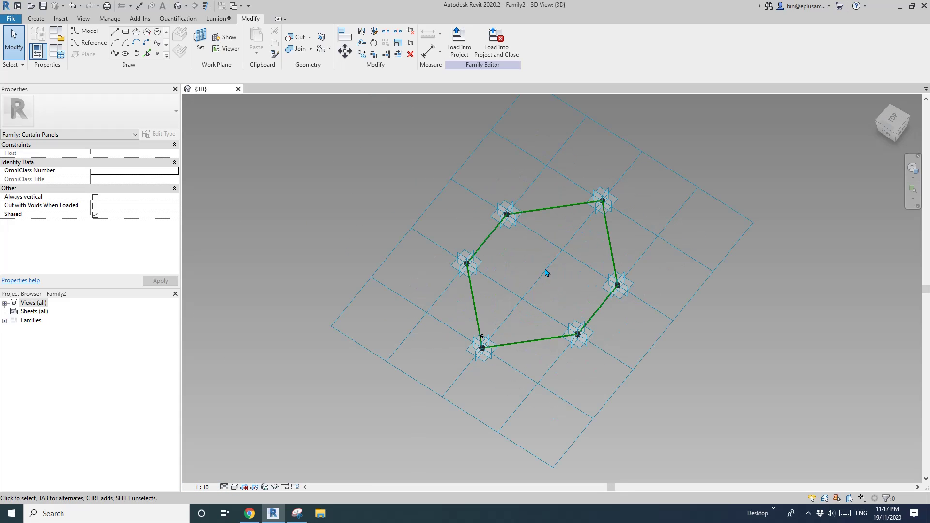
scroll(539, 273, "up", 2)
middle_click_drag(652, 330, 587, 316)
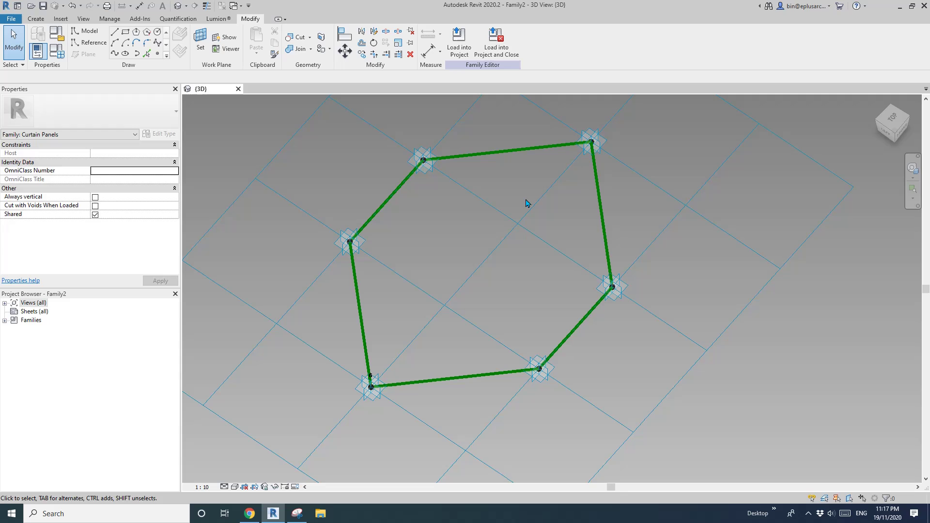
- Inspect the hexagon's reference line loop, then consult the slate-tile cladding photo in Chrome and return to Revit
key("Tab")
left_click(496, 152)
middle_click_drag(527, 220, 518, 188, "shift")
key("Escape")
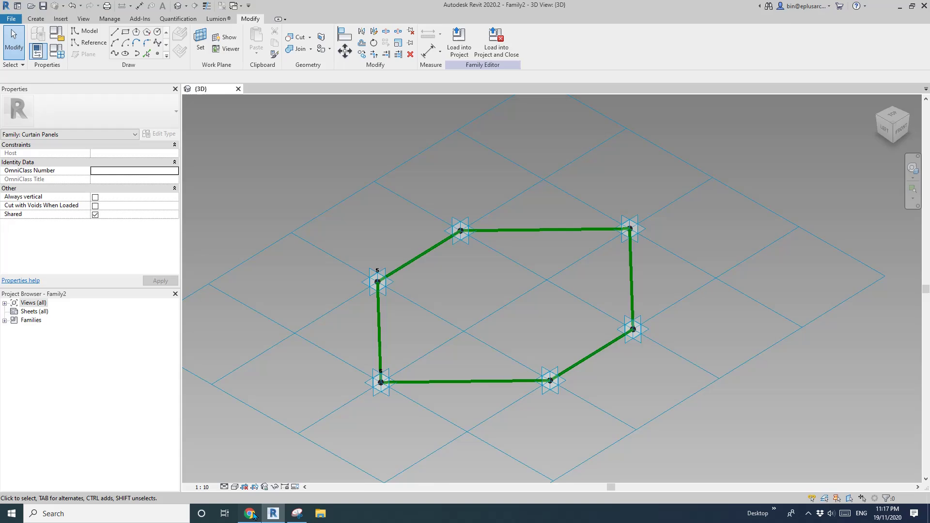
key("alt+Tab")
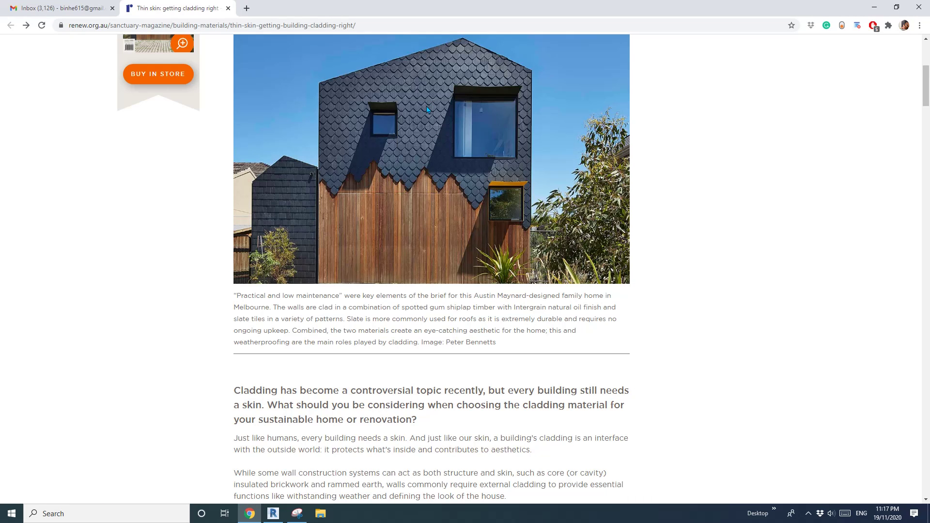
left_click(273, 513)
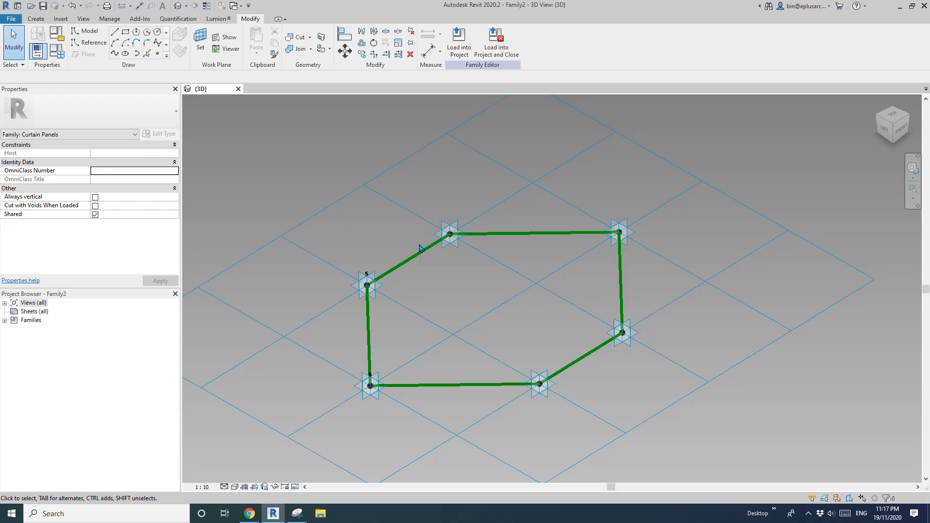
- Place a reference point hosted on placement point 3 and raise it to an offset of about 36 mm
middle_click_drag(308, 183, 293, 187)
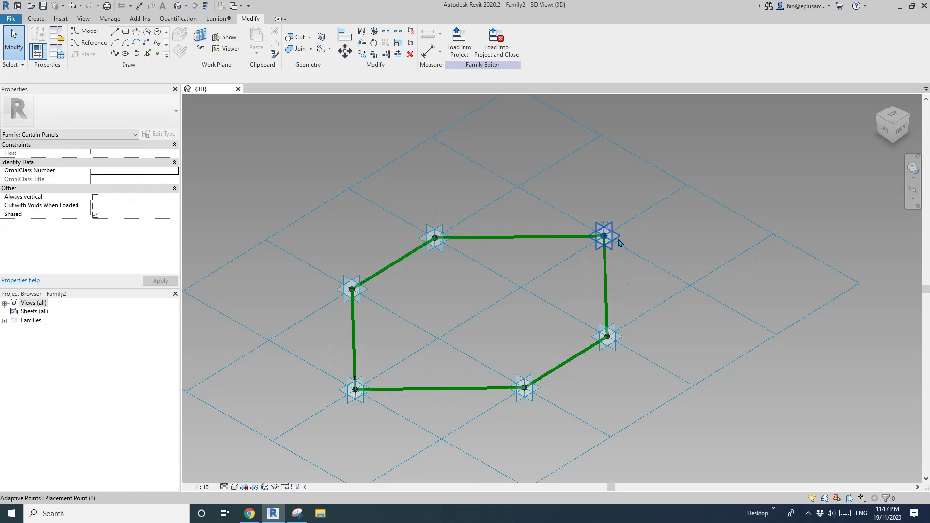
middle_click_drag(571, 310, 569, 311)
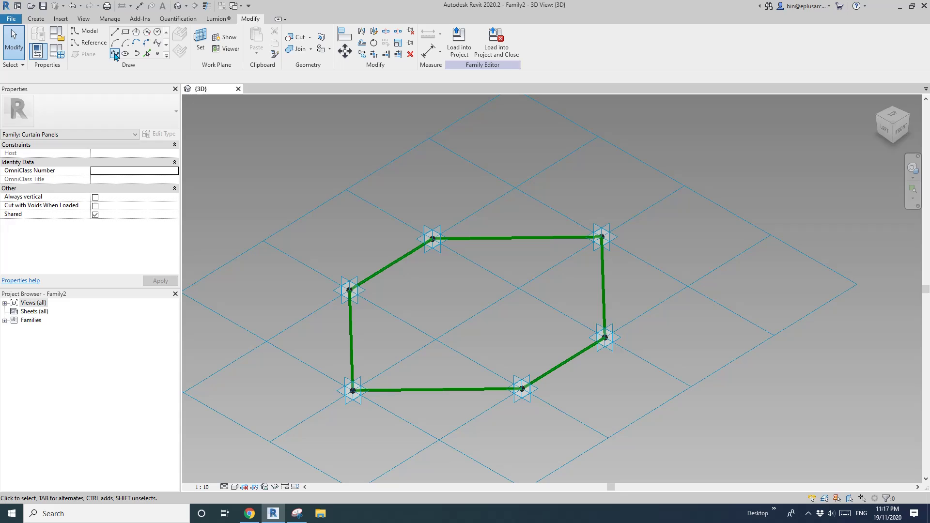
left_click(157, 54)
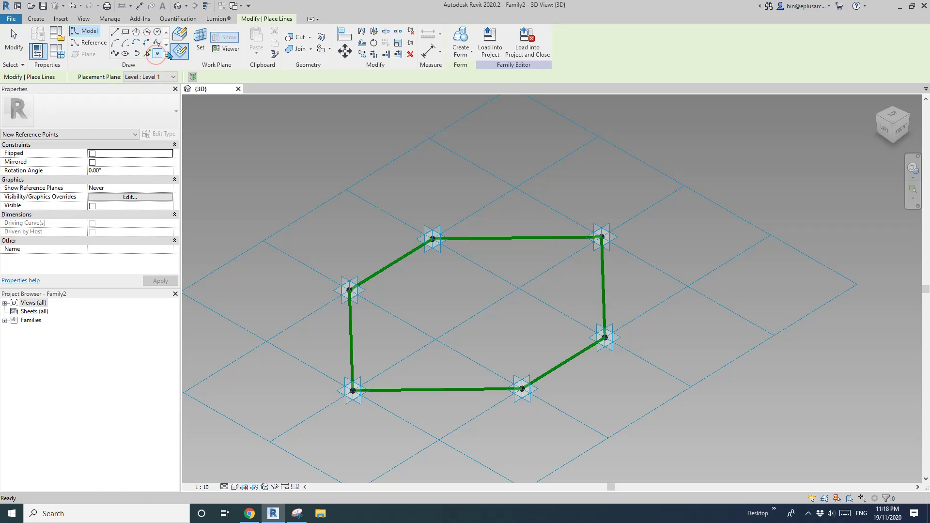
left_click(200, 40)
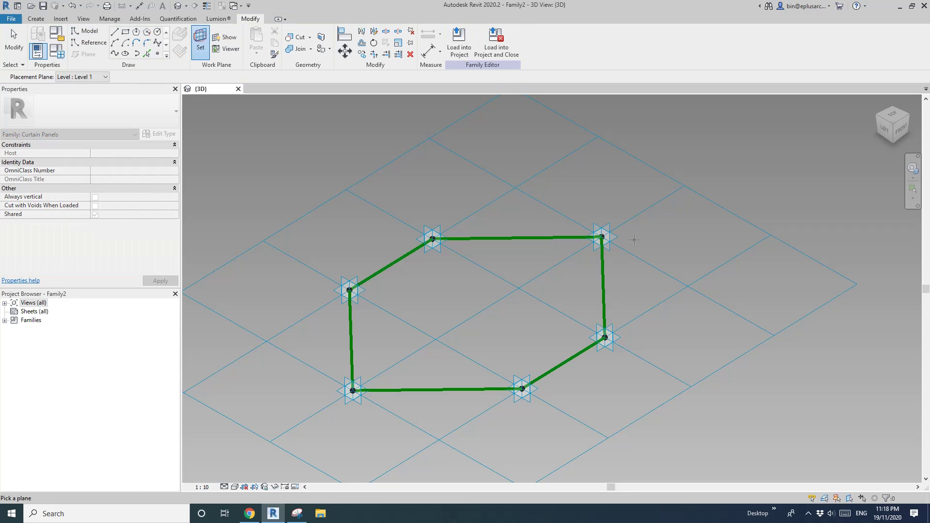
left_click(616, 238)
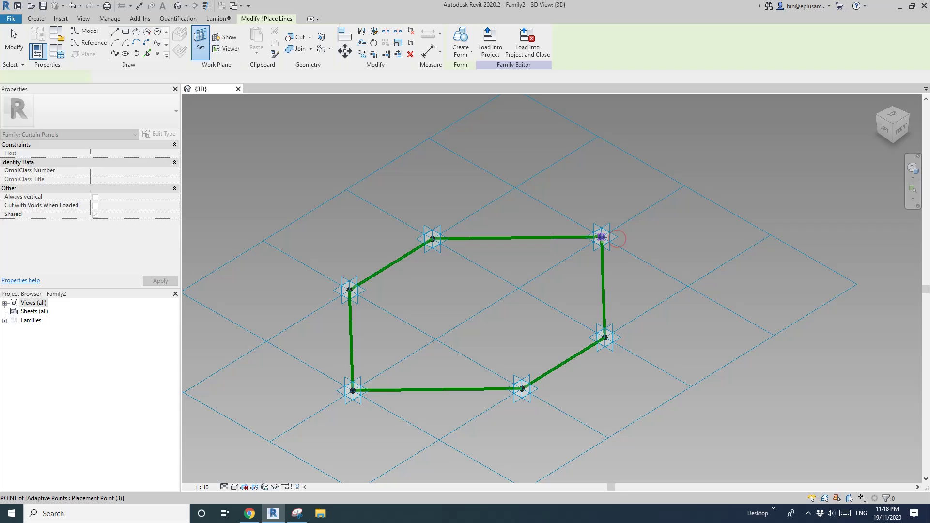
key("Escape")
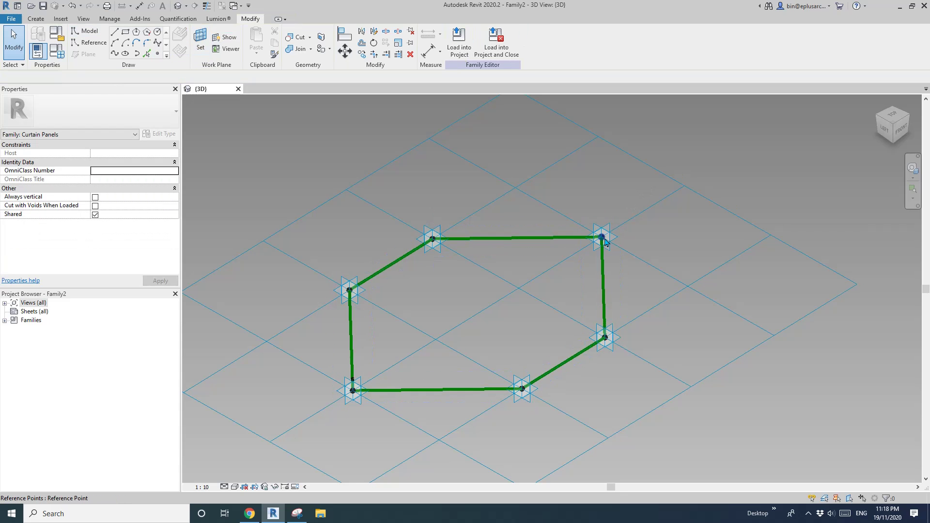
left_click(602, 234)
left_click_drag(613, 223, 611, 204)
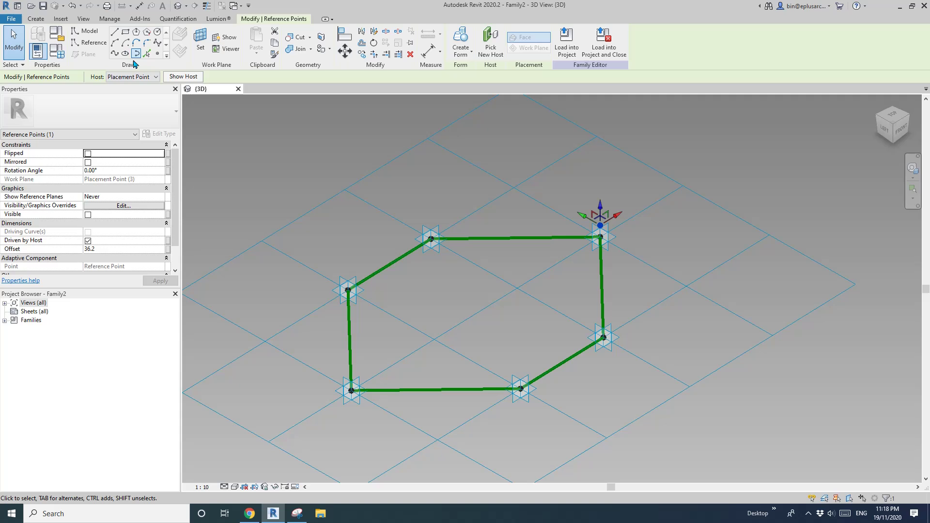
- Place a reference point hosted on placement point 4 and raise it slightly above the grid
left_click(157, 55)
left_click(200, 39)
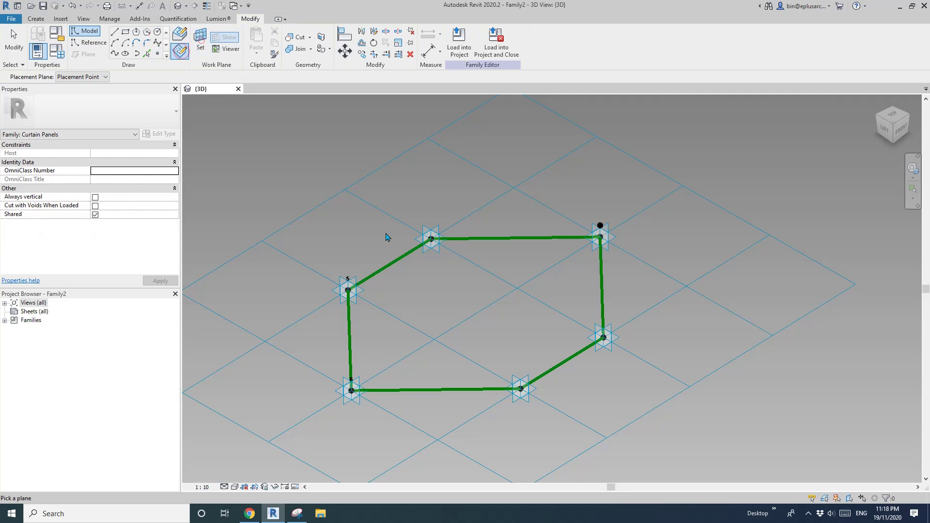
left_click(434, 244)
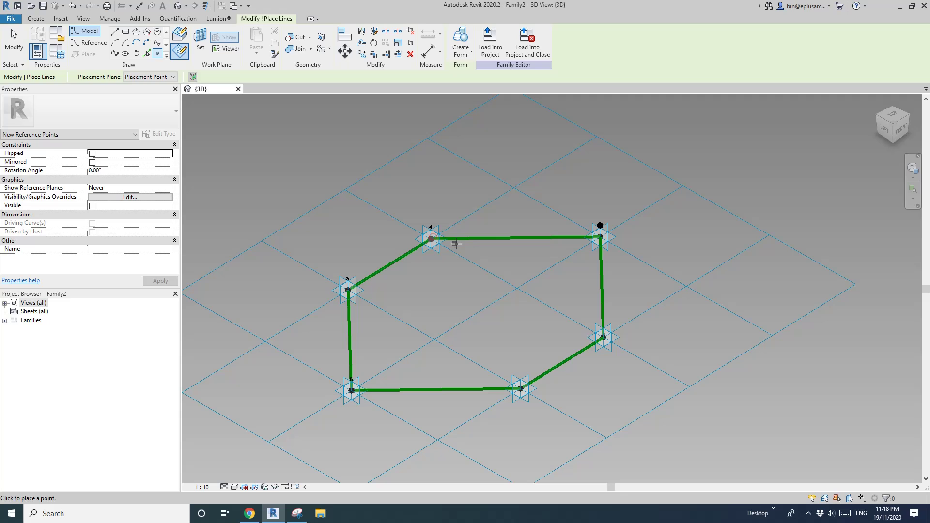
key("Escape")
left_click(432, 239)
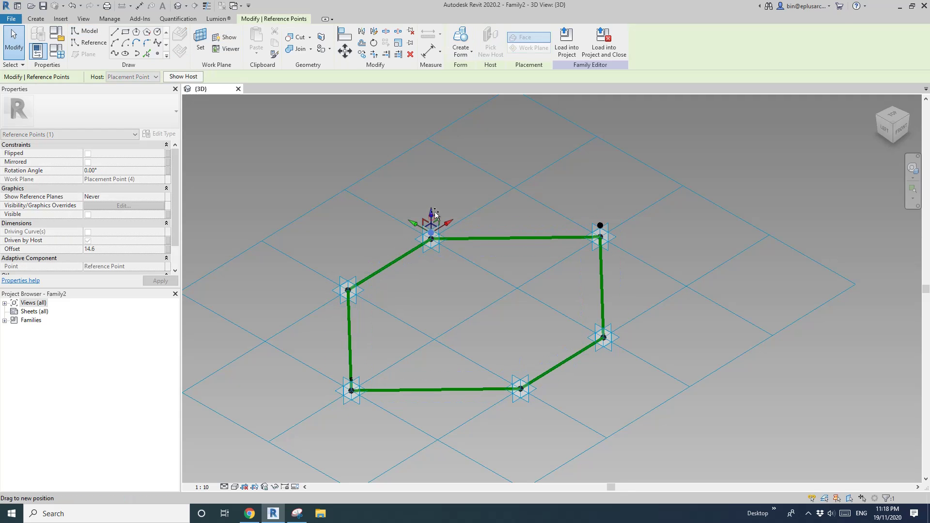
- Place a reference point hosted on placement point 2 and raise it slightly above the grid
left_click(158, 54)
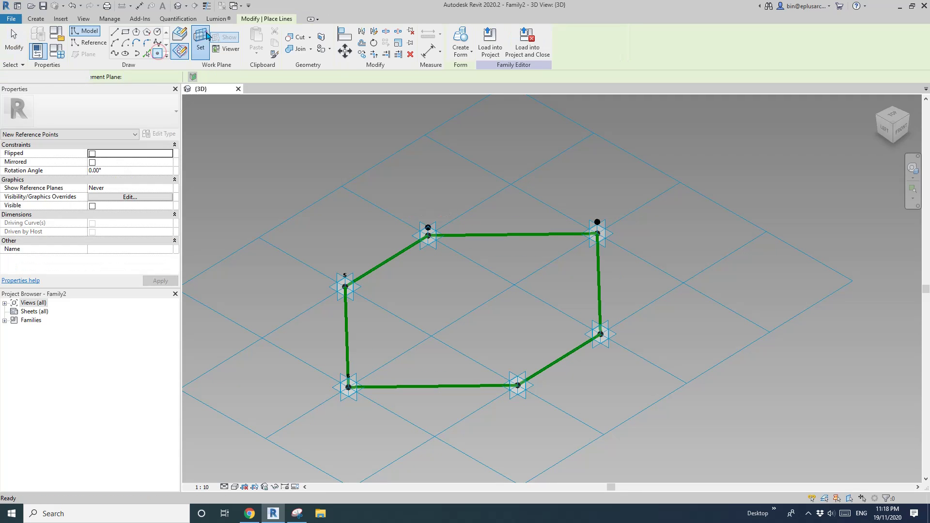
left_click(200, 39)
left_click(602, 335)
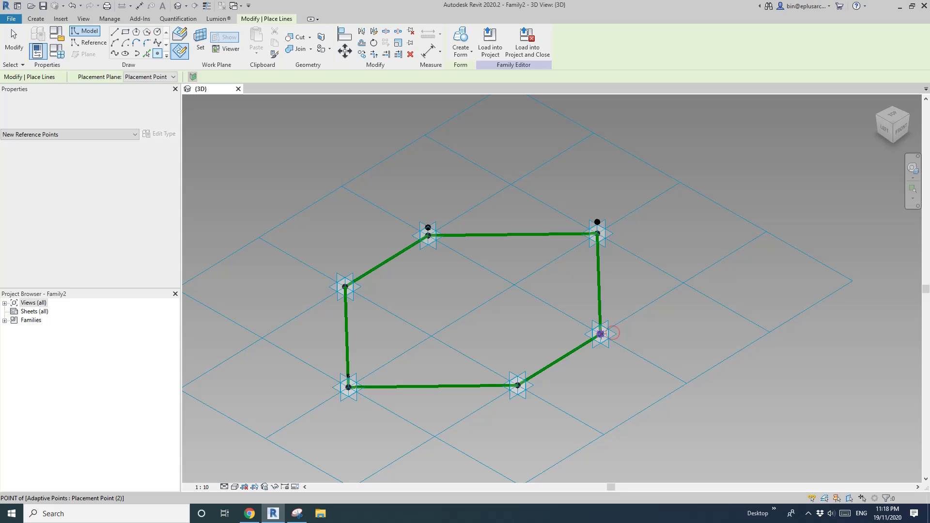
left_click(616, 331)
left_click_drag(599, 324, 601, 311)
key("Escape")
- Place a reference point hosted on placement point 5 and lower it to an offset of about -38 mm
left_click(158, 54)
left_click(200, 39)
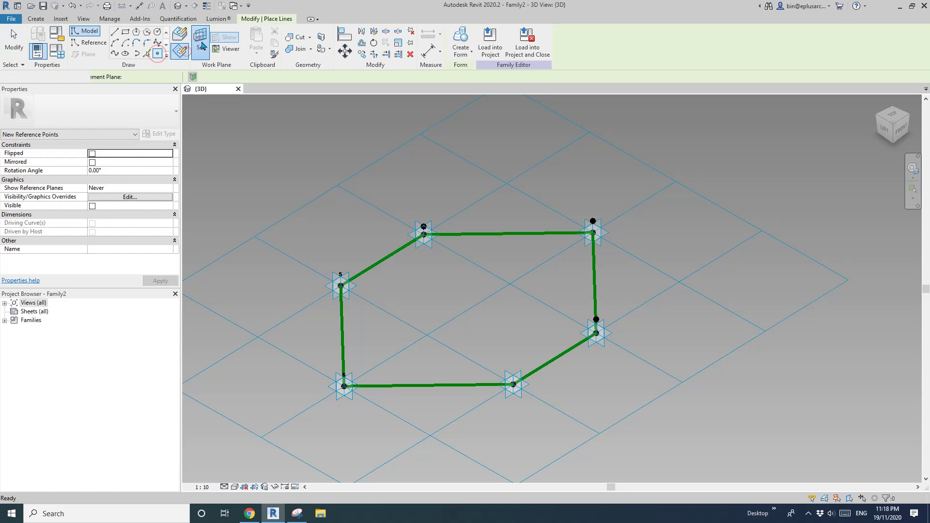
left_click(341, 286)
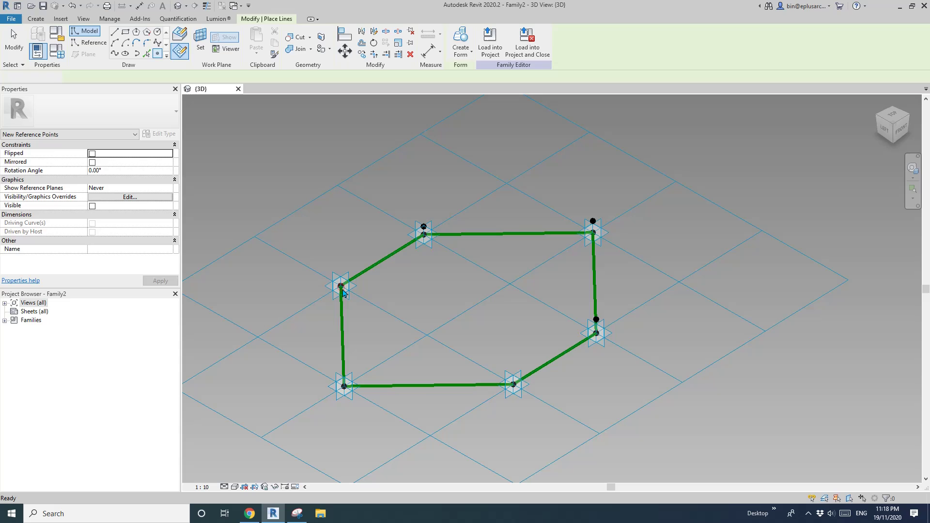
left_click(341, 286)
key("Escape")
left_click(341, 286)
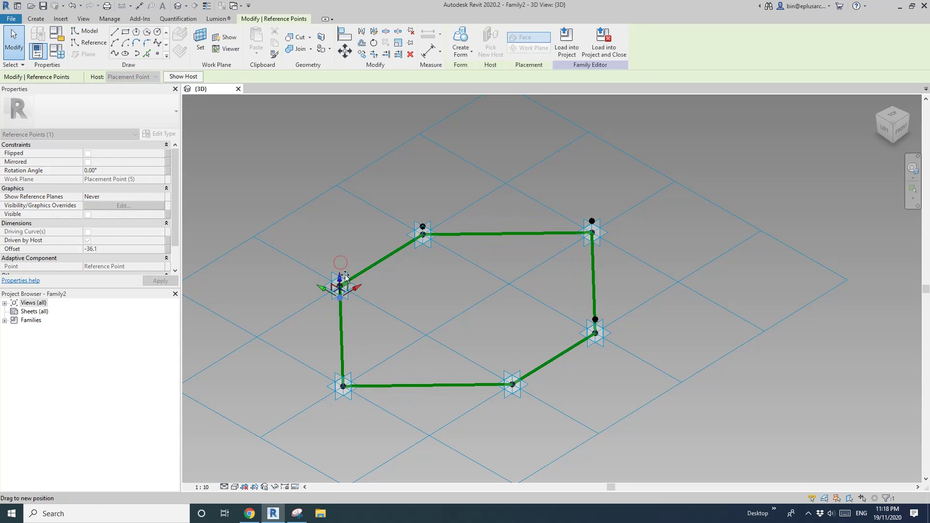
key("Escape")
- Place a reference point hosted on placement point 1 and lower it to an offset of about -39 mm
left_click(158, 55)
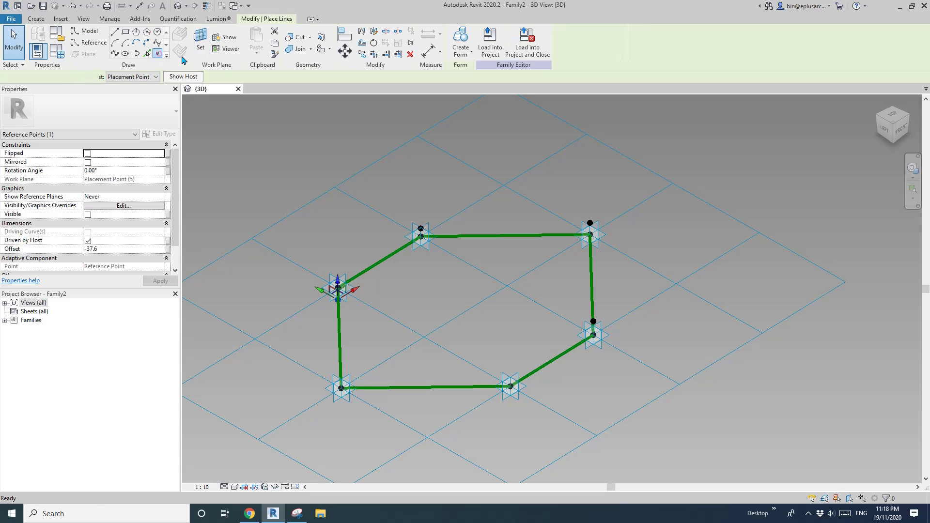
left_click(204, 41)
left_click(524, 389)
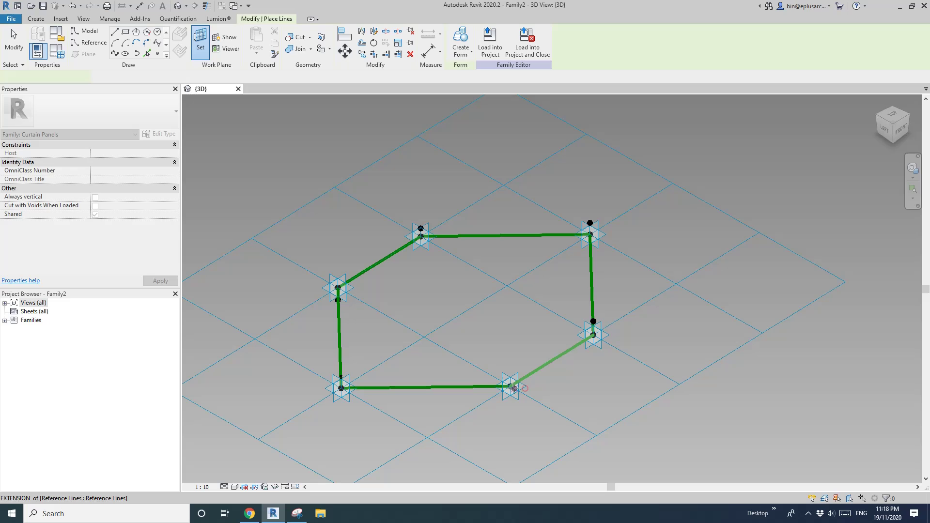
left_click(513, 388)
key("Escape")
left_click(511, 387)
left_click_drag(511, 364, 510, 378)
middle_click_drag(492, 332, 491, 333)
key("Escape")
- Place a reference point hosted on placement point 6 and lower it to an offset of about -44 mm
left_click(157, 55)
left_click(180, 50)
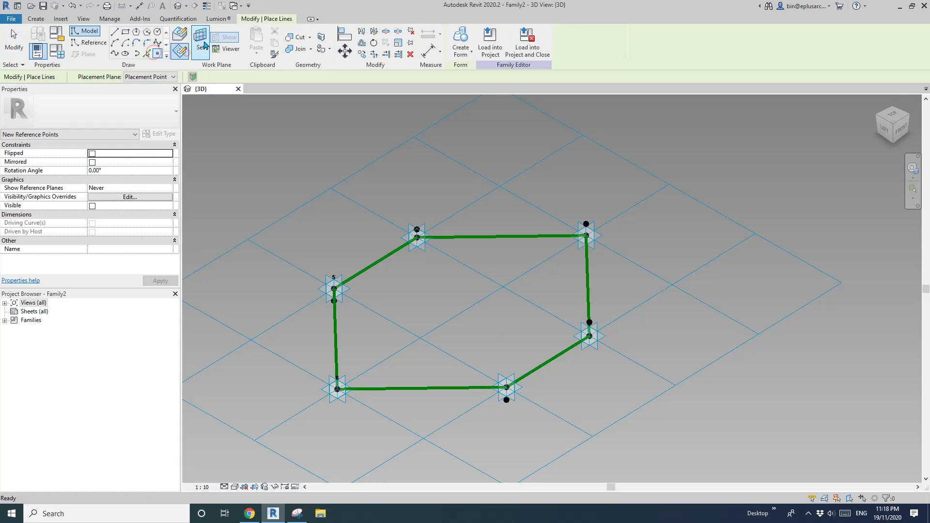
left_click(332, 404)
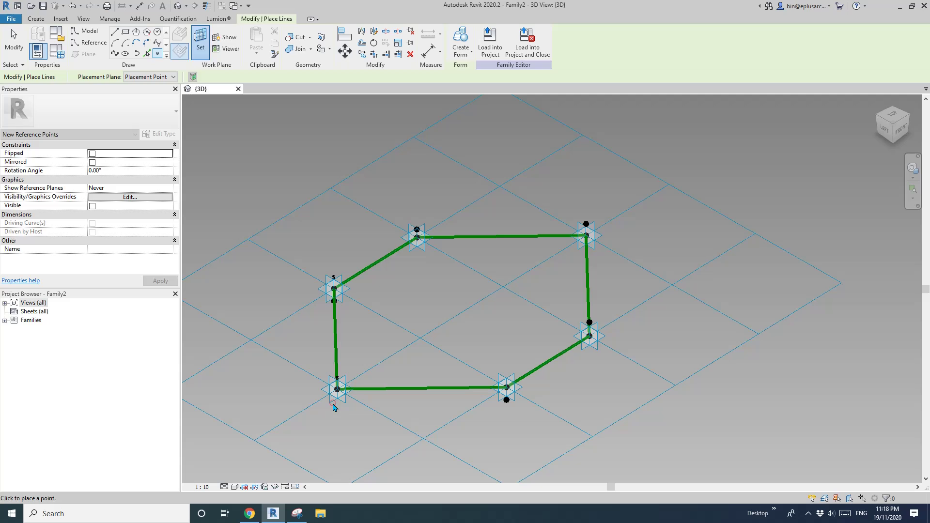
key("Escape")
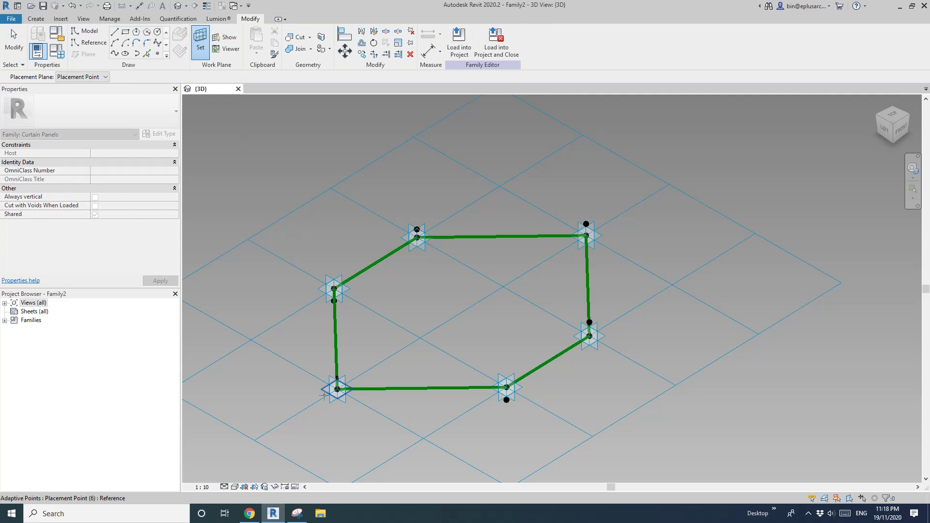
left_click(323, 390)
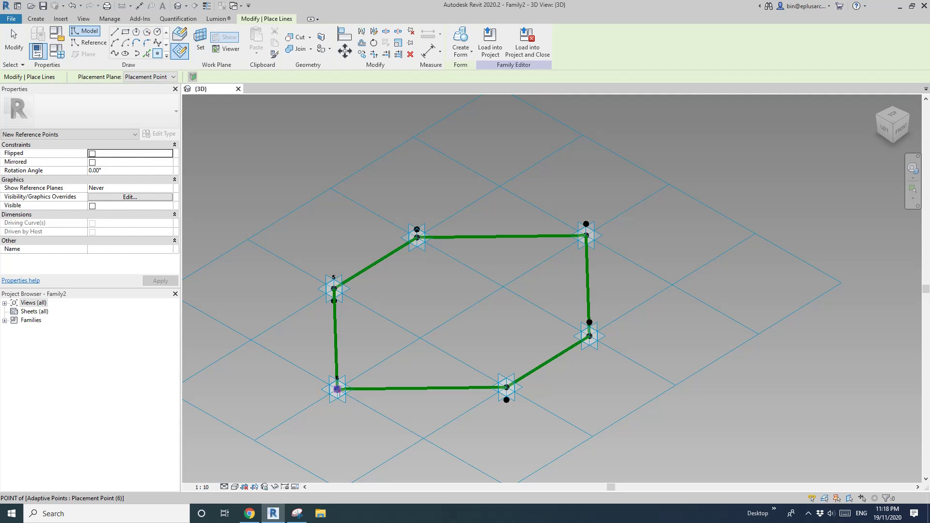
key("Escape")
left_click(338, 388)
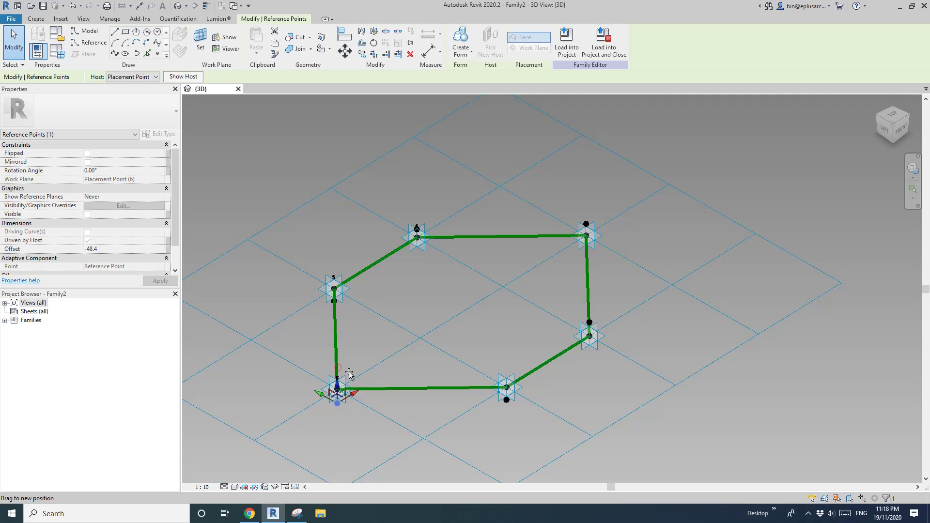
middle_click_drag(417, 362, 492, 365, "shift")
left_click(493, 364)
- Associate the offset of the reference point above placement point 3 with a new type parameter named OF1
middle_click_drag(532, 337, 483, 326)
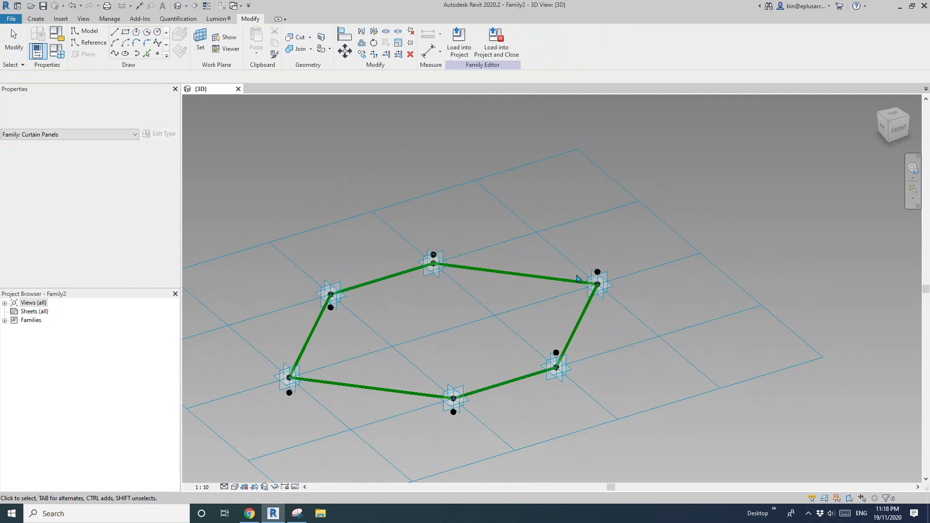
left_click(594, 282)
middle_click_drag(550, 278, 586, 273)
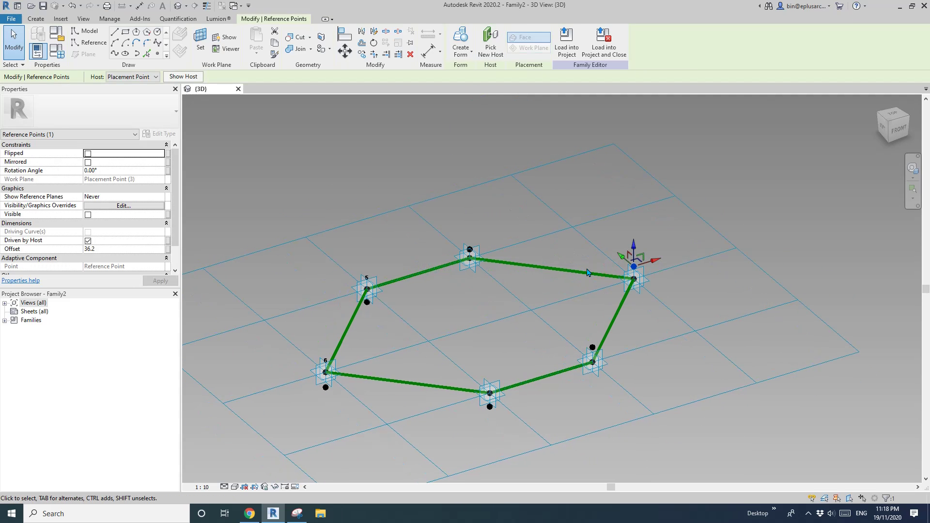
left_click(167, 249)
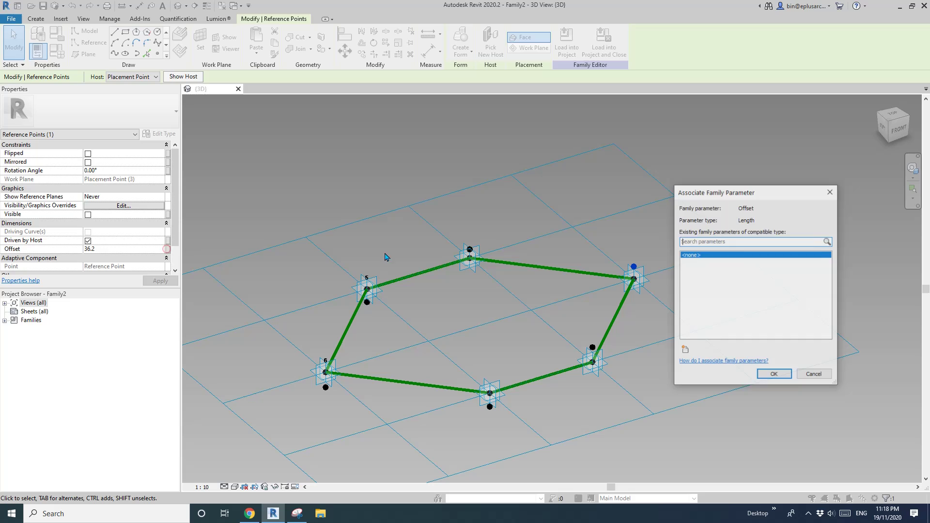
left_click(685, 350)
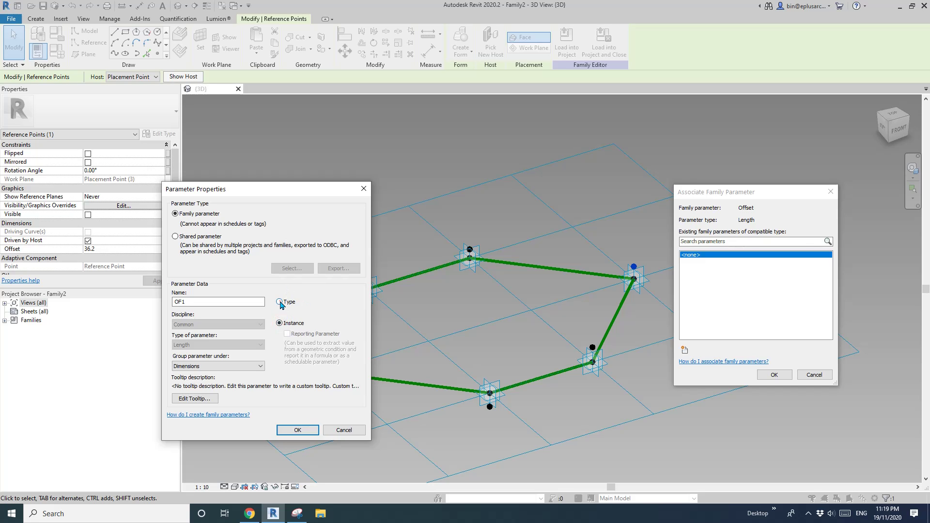
left_click(297, 430)
left_click(774, 375)
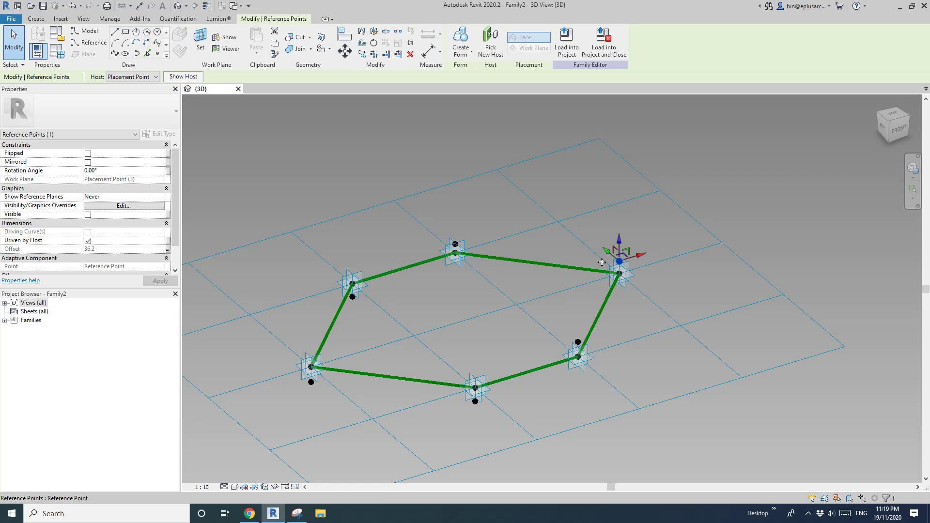
- Associate the offset of the reference point below placement point 6 with a new type parameter OF1N, and set its formula to -OF1
left_click(310, 382)
left_click(168, 249)
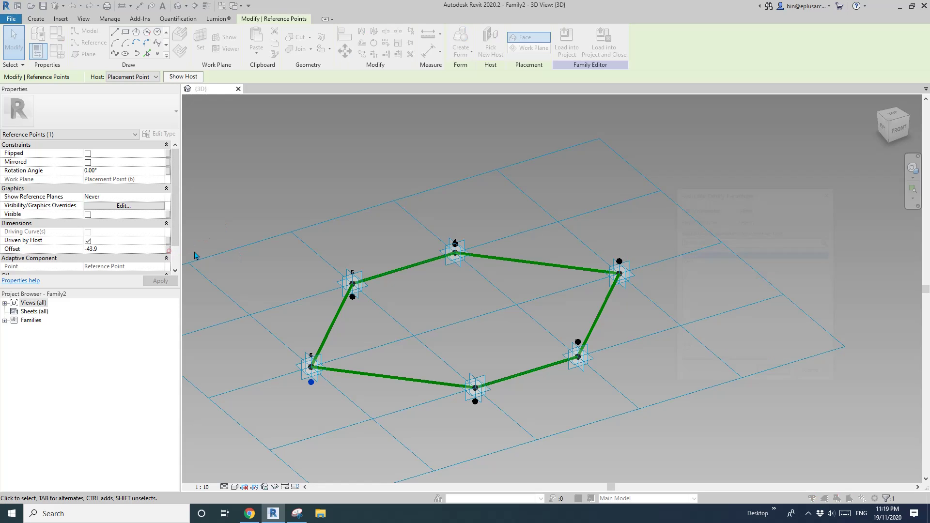
left_click(685, 351)
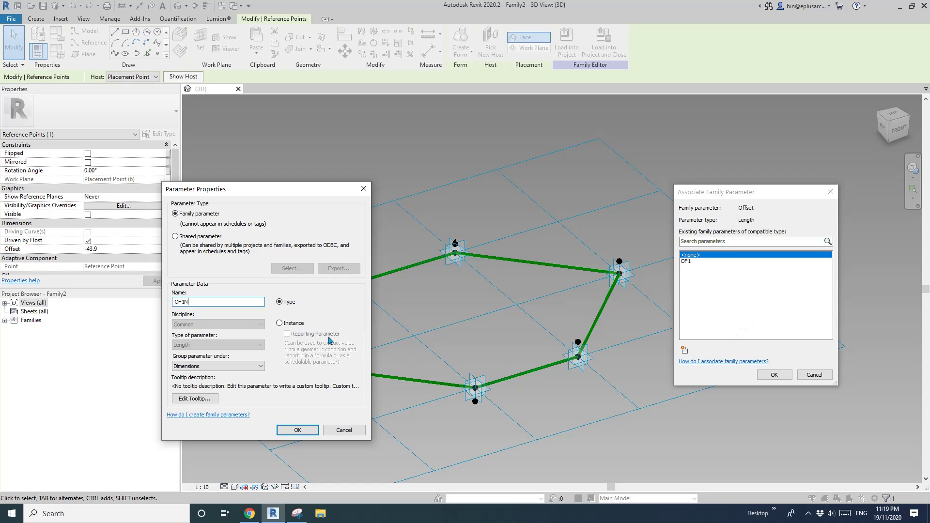
left_click(301, 428)
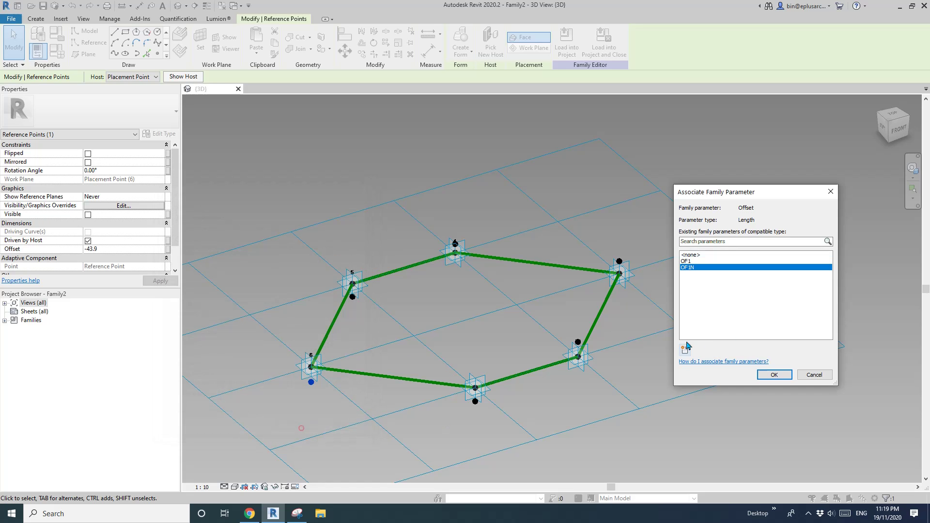
left_click(773, 375)
left_click(52, 53)
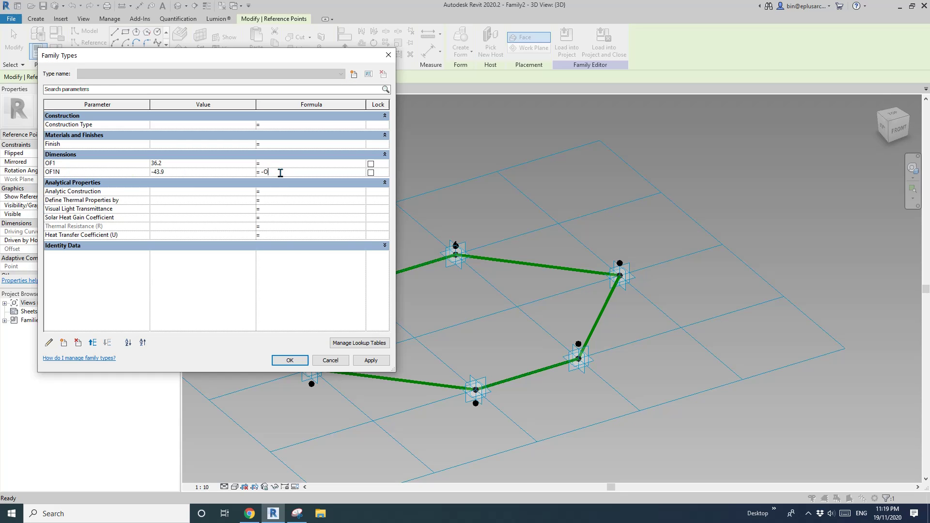
left_click(293, 363)
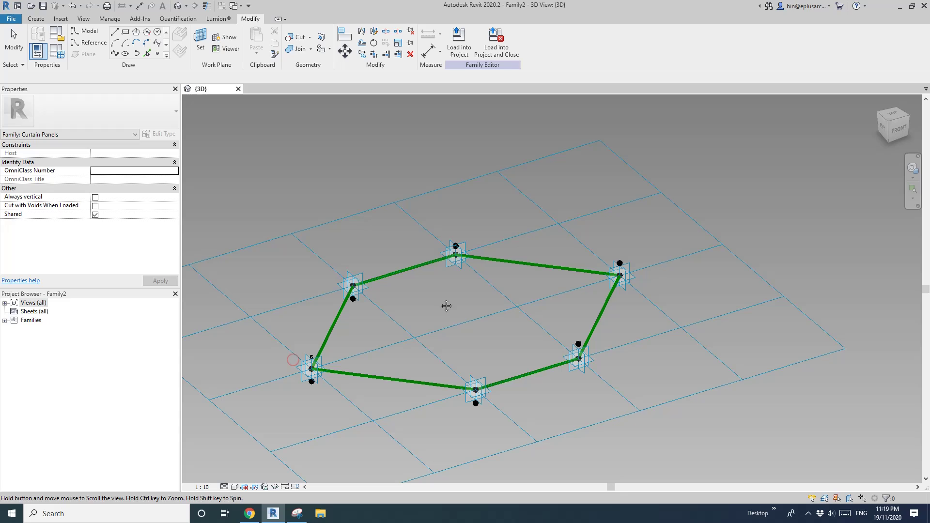
- Associate the offset of the reference point above placement point 4 with a new type parameter named OF2
left_click(456, 248)
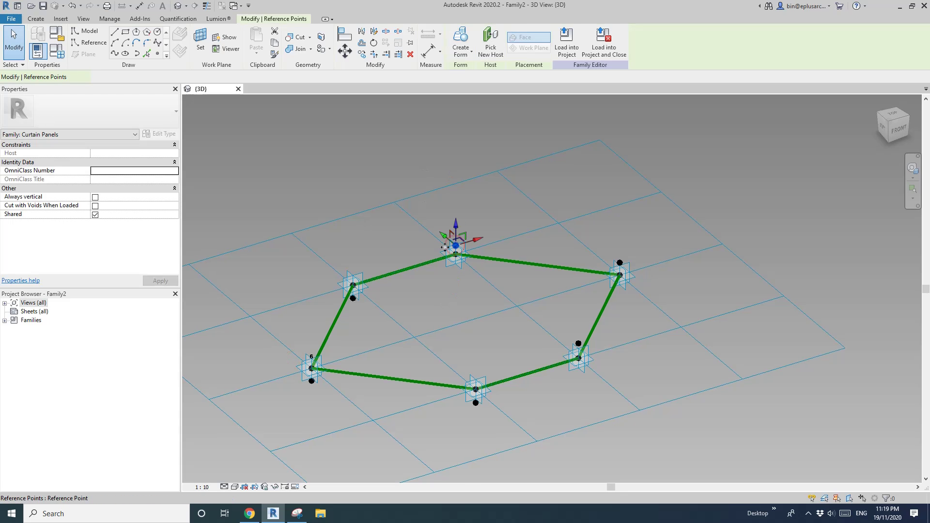
left_click(168, 248)
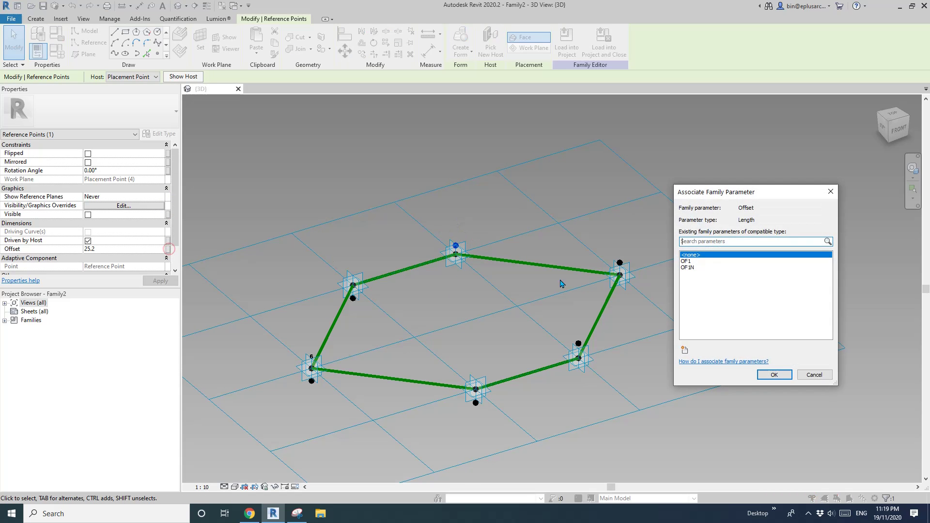
left_click(684, 349)
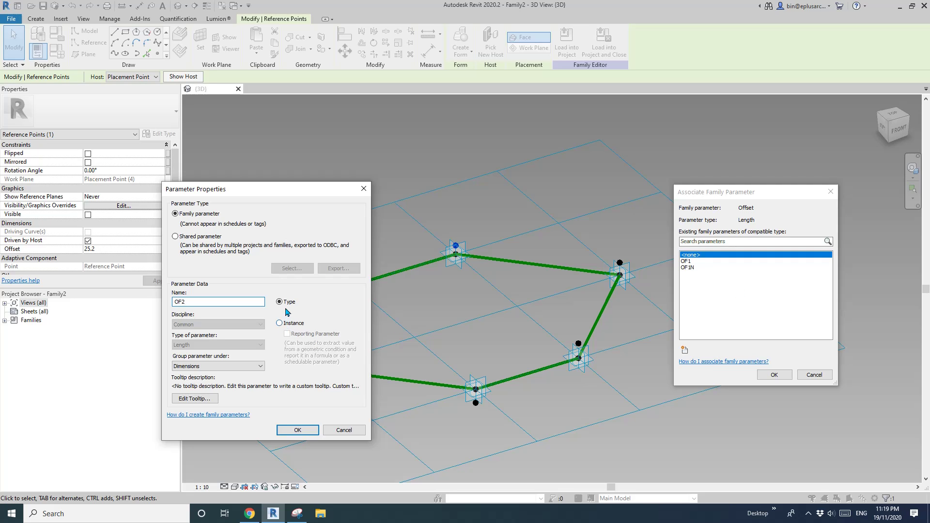
left_click(305, 429)
left_click(774, 374)
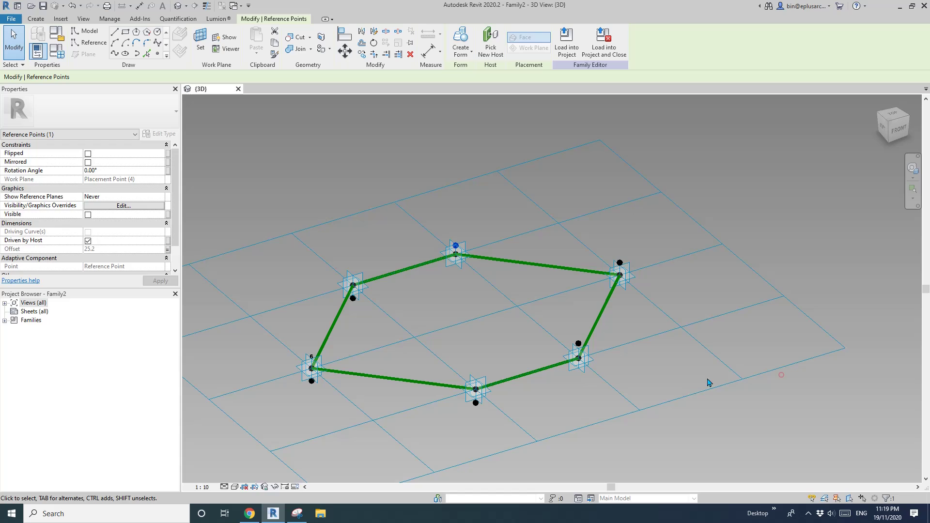
- Associate the offset of the reference point above placement point 2 with the existing OF2 parameter
left_click(578, 344)
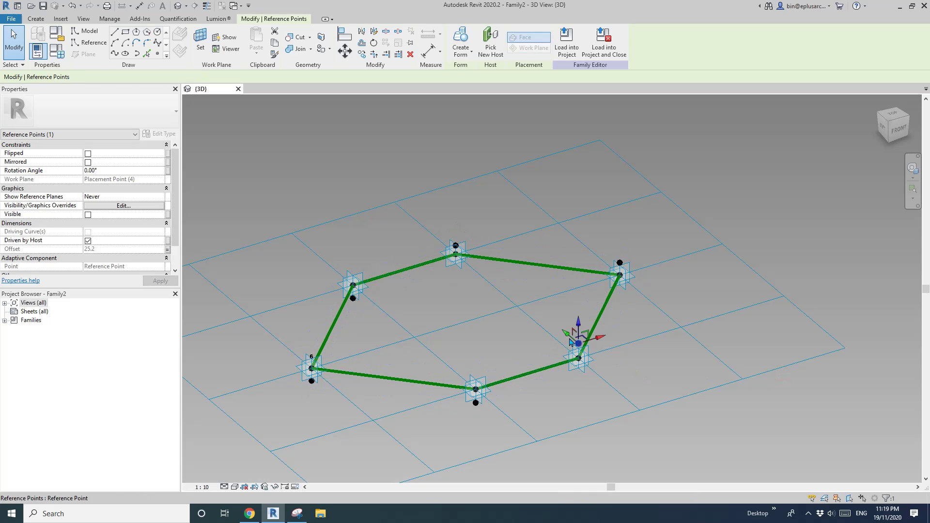
left_click(167, 250)
left_click(685, 351)
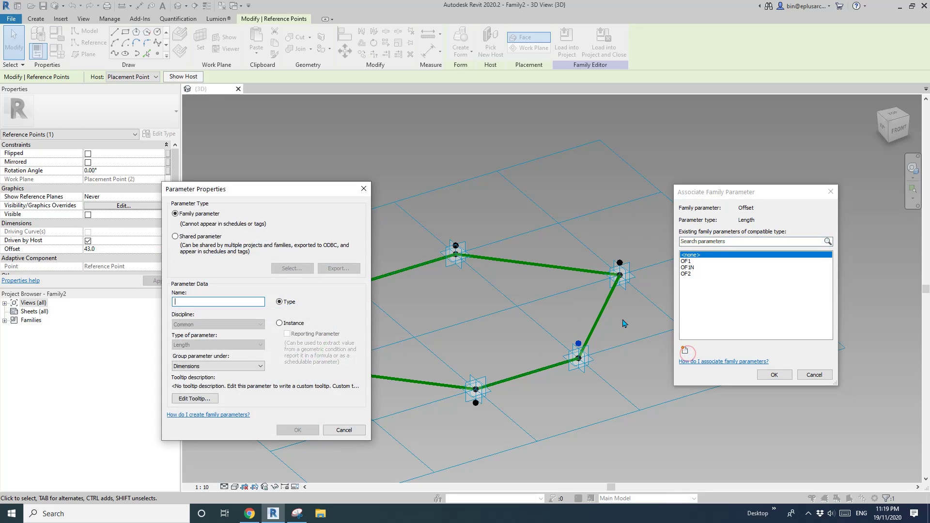
left_click(364, 189)
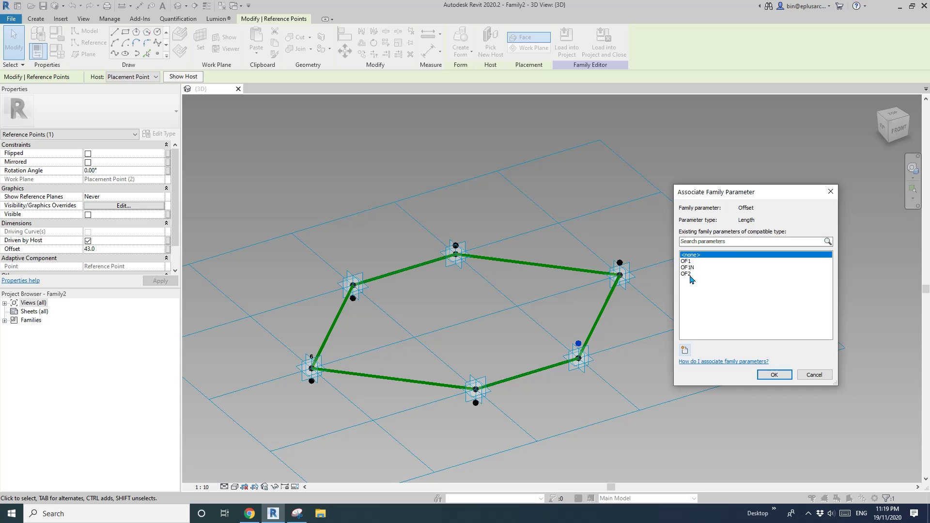
left_click(690, 274)
left_click(774, 375)
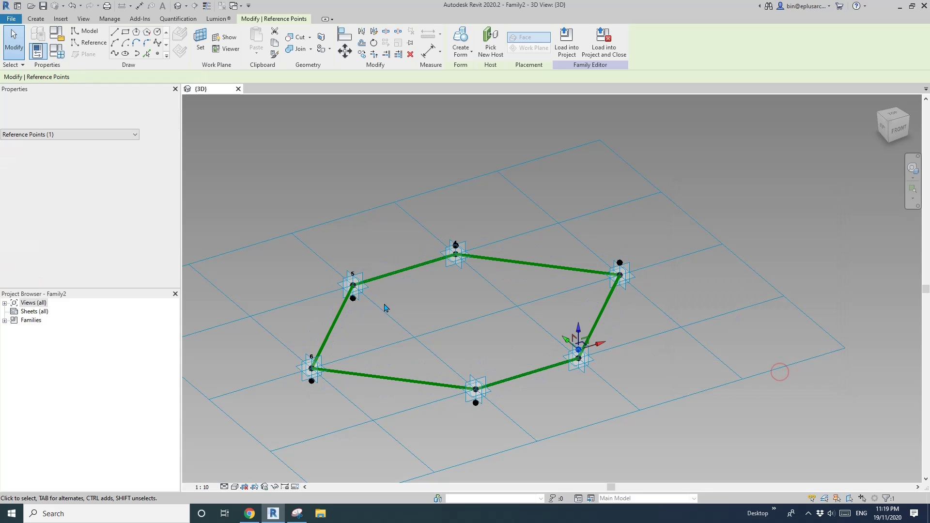
- Associate the offset of the reference point below placement point 5 with a new type parameter named OF2N
left_click(345, 291)
left_click(167, 249)
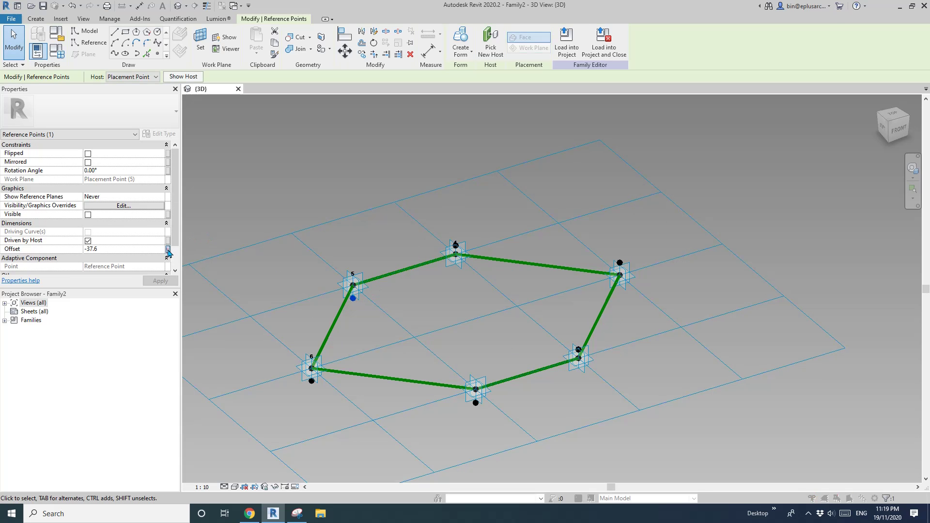
left_click(685, 350)
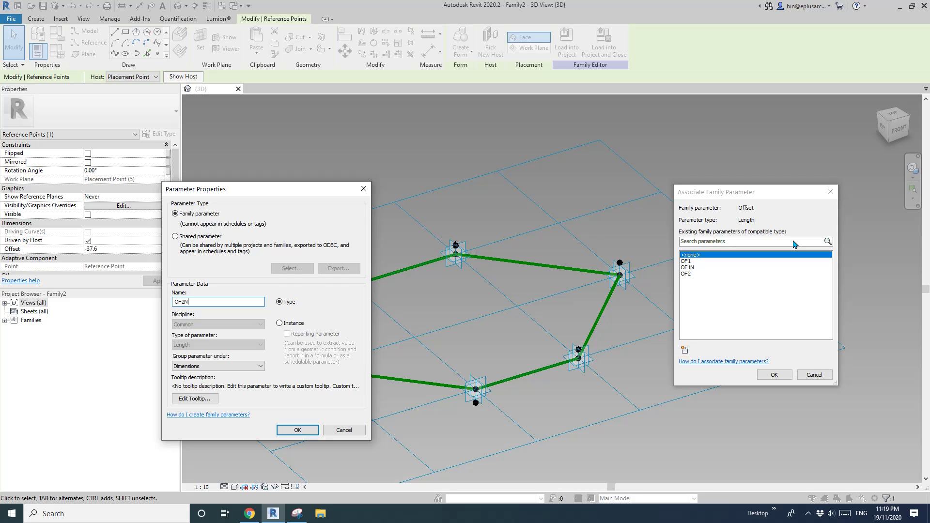
key("Return")
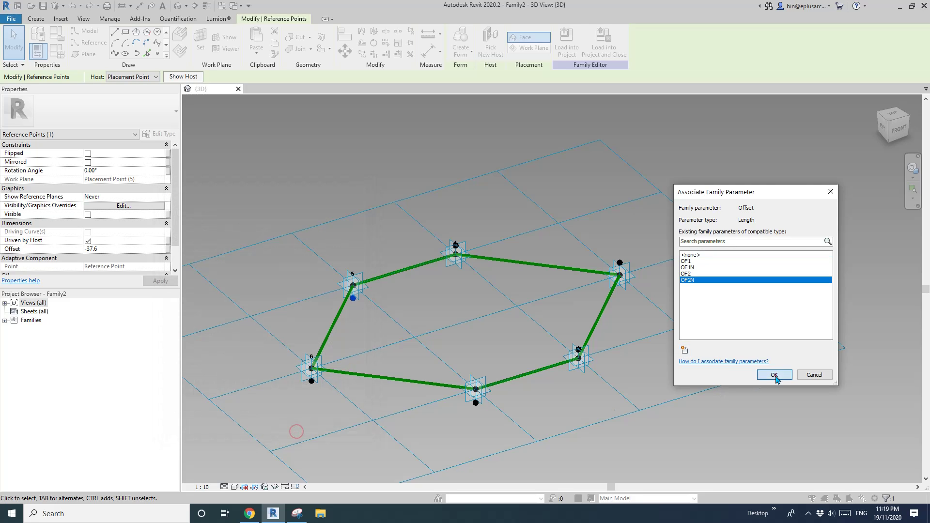
left_click(775, 376)
- Associate the offset of the reference point below placement point 1 with the existing OF2N parameter
left_click(475, 403)
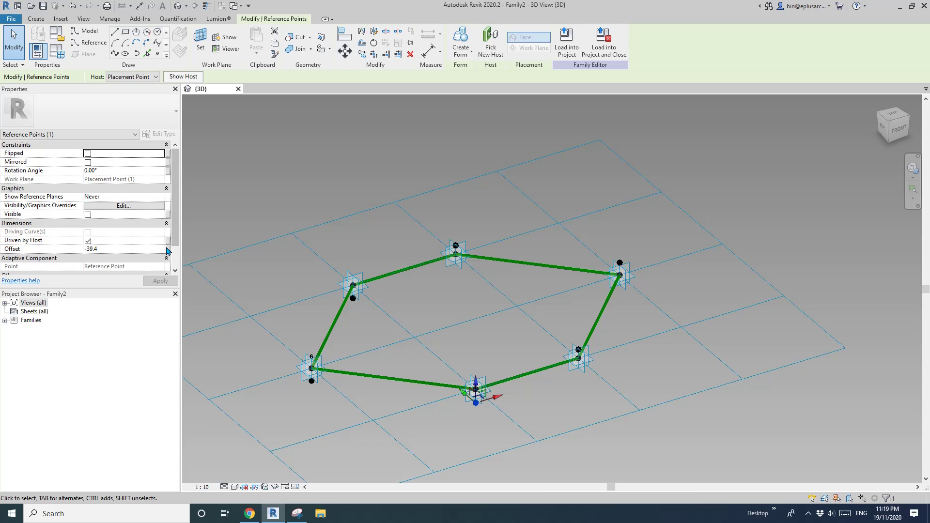
left_click(168, 250)
left_click(687, 280)
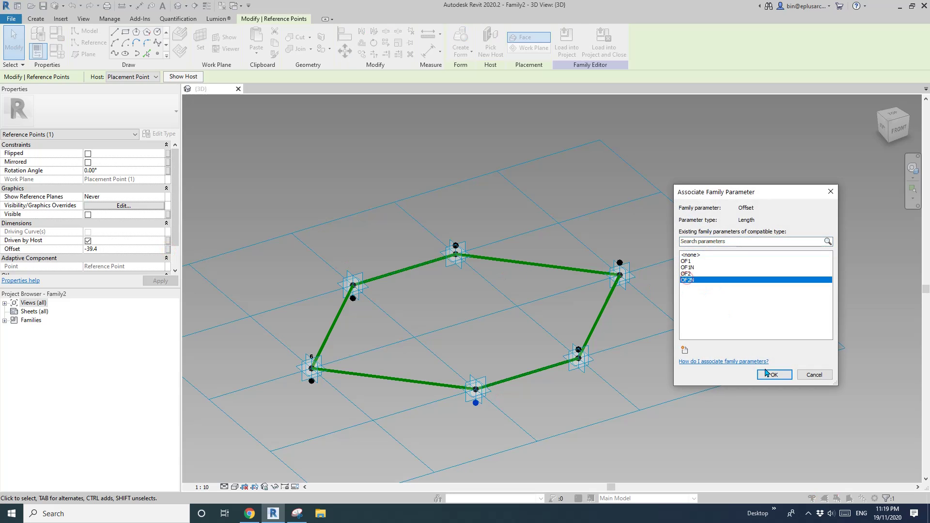
left_click(773, 374)
scroll(565, 262, "up", 2)
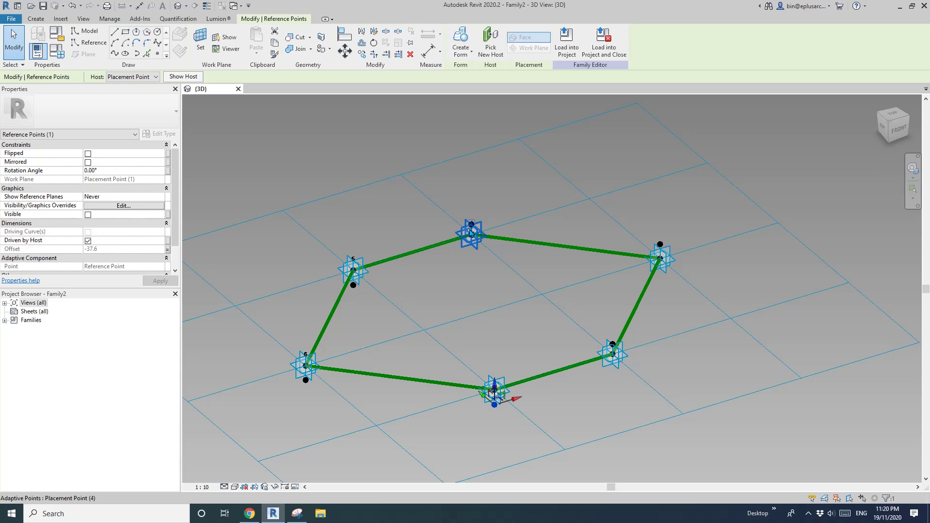
middle_click_drag(518, 263, 436, 268, "shift")
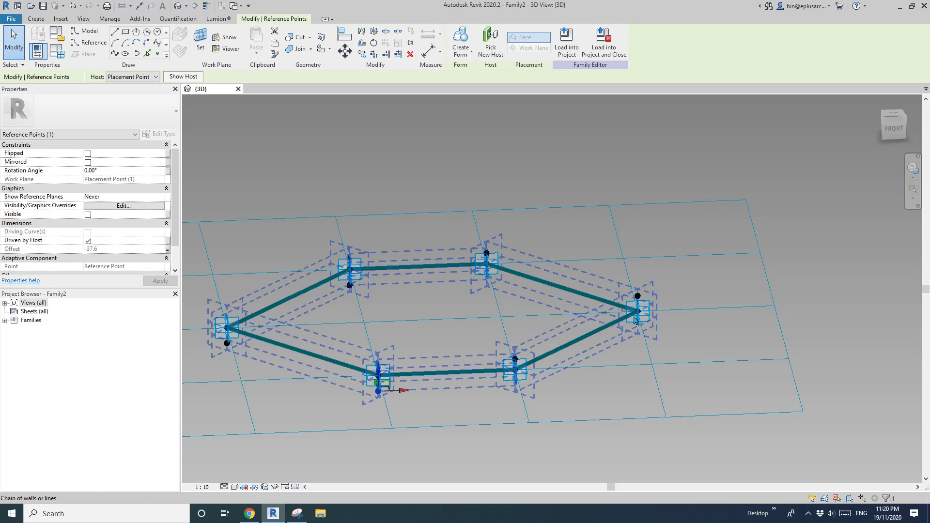
- Check the offset of the reference point above placement point 3 and set the OF1 family parameter to 30
middle_click_drag(477, 318, 484, 310)
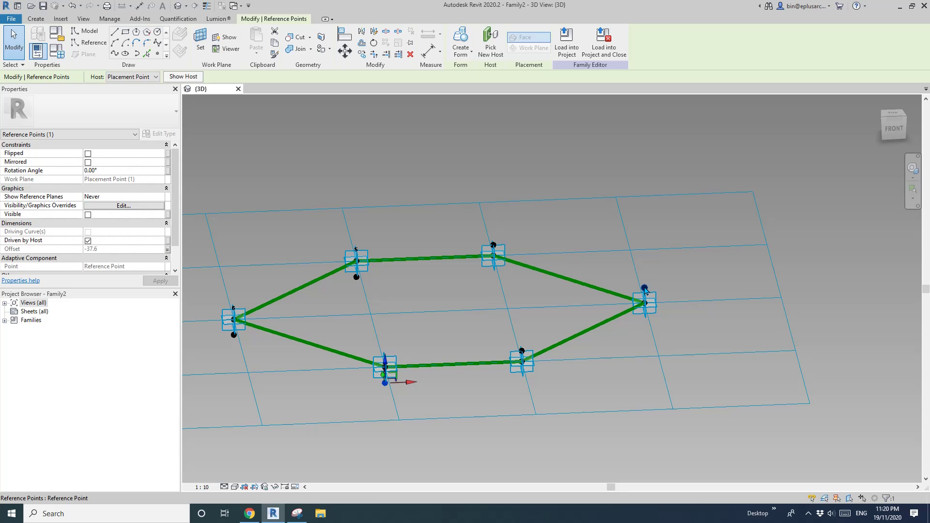
left_click(645, 290)
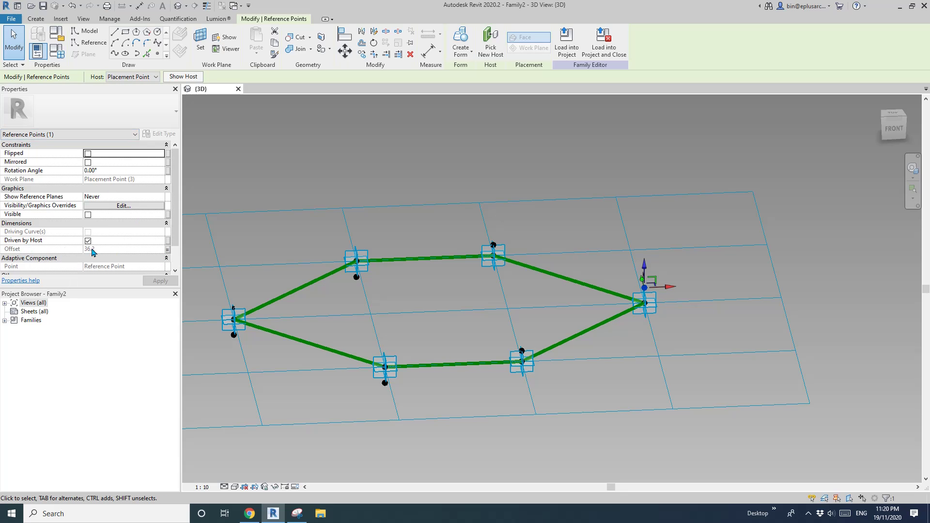
middle_click_drag(551, 266, 570, 265)
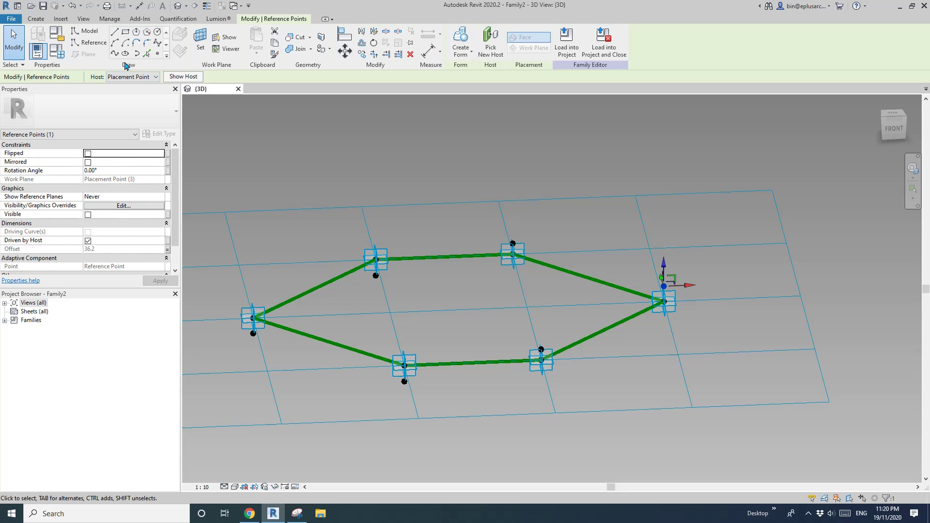
left_click(58, 51)
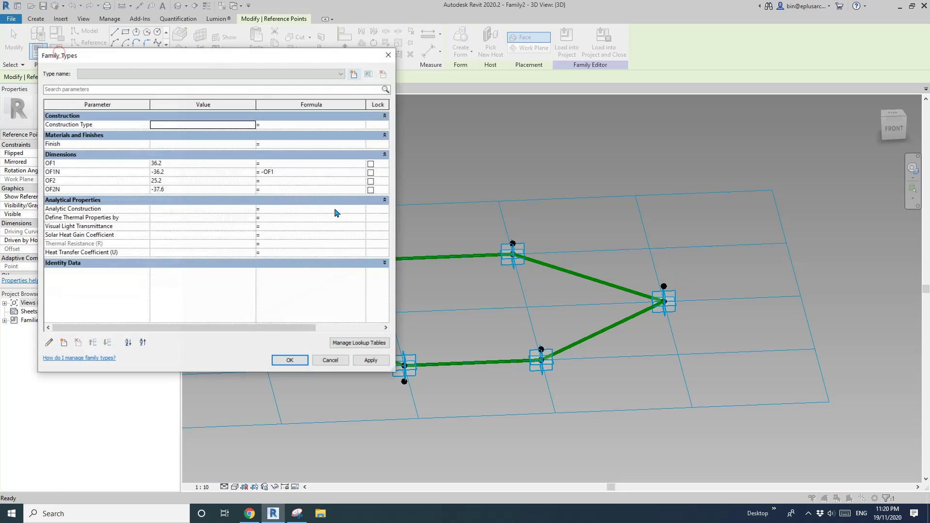
left_click(173, 164)
type("30")
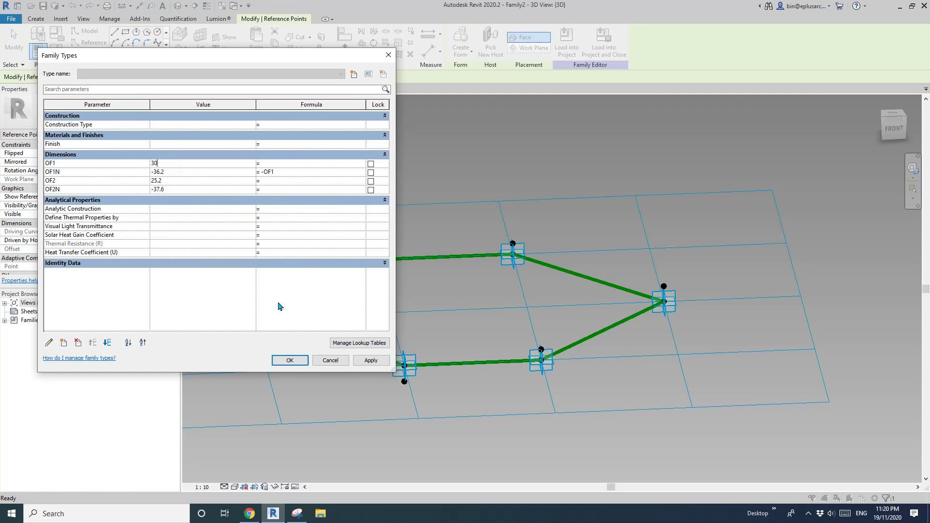
left_click(370, 360)
left_click(289, 361)
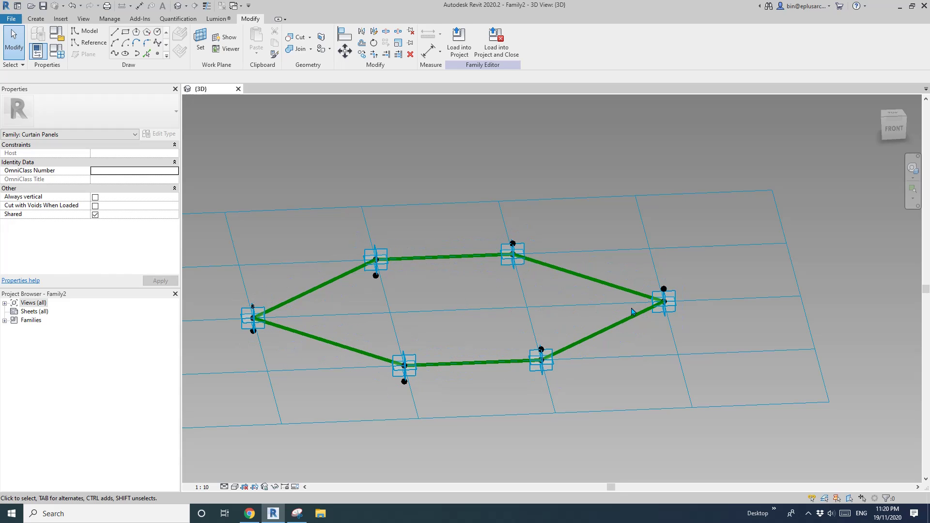
- Give the OF2 parameter the formula OF1/3 in the family types and apply it
middle_click_drag(583, 300, 591, 300)
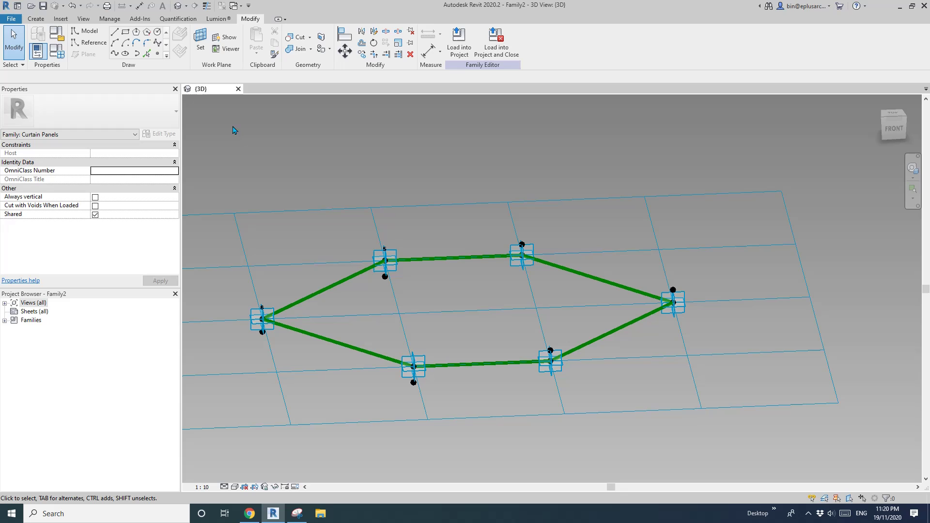
left_click(56, 50)
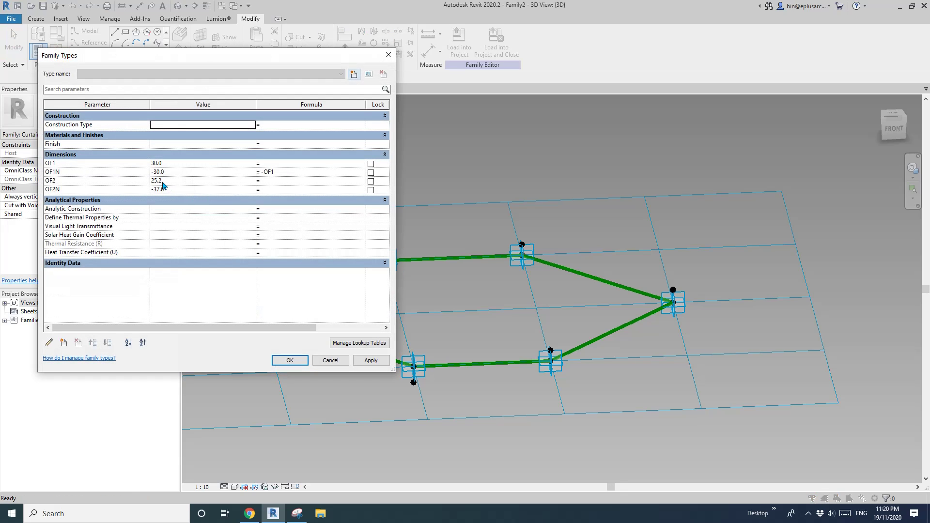
left_click(264, 181)
type("1/3")
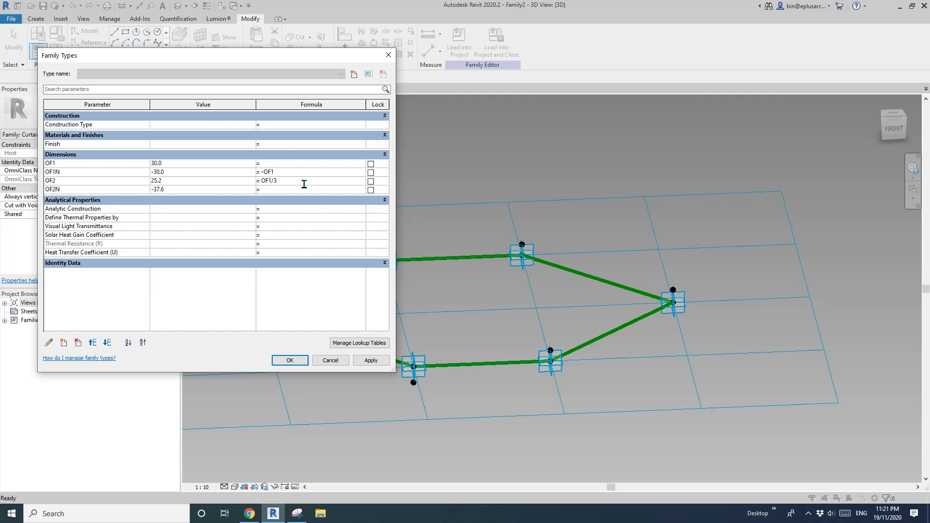
left_click(369, 360)
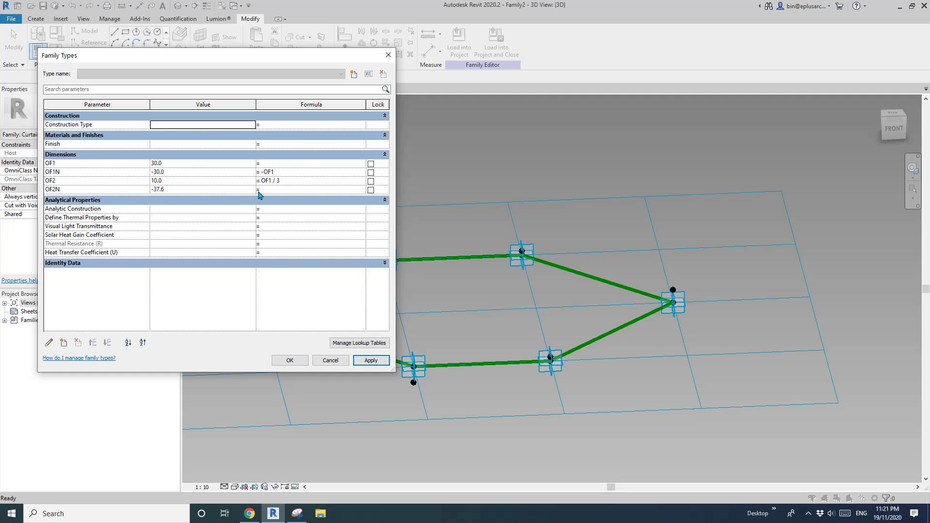
left_click(307, 191)
type("OF2/3")
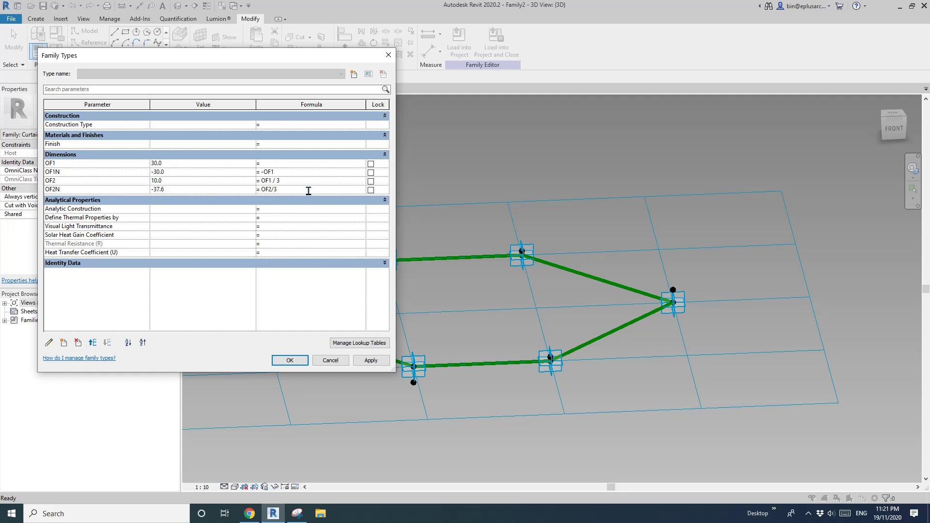
left_click(298, 220)
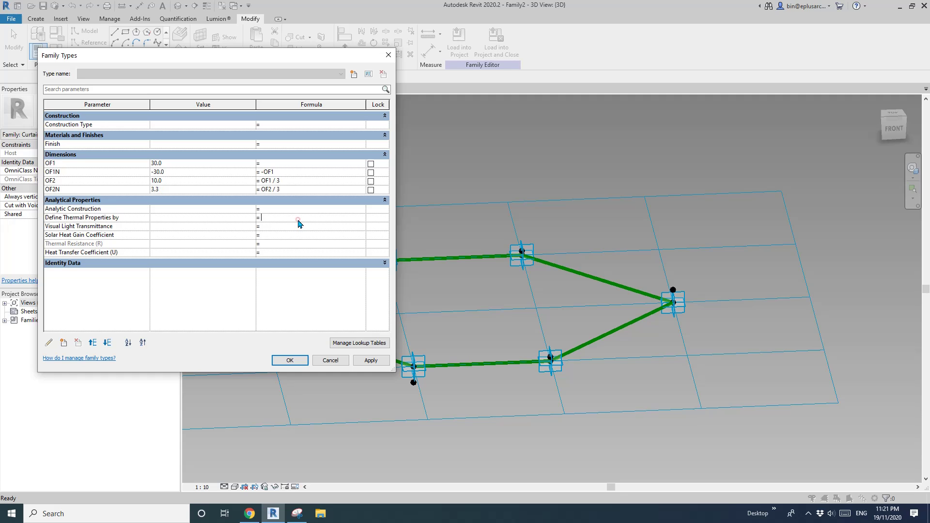
- Set the formula of the OF2N parameter to -OF2 and accept the family types
left_click(289, 189)
type("-")
left_click(300, 235)
left_click(292, 358)
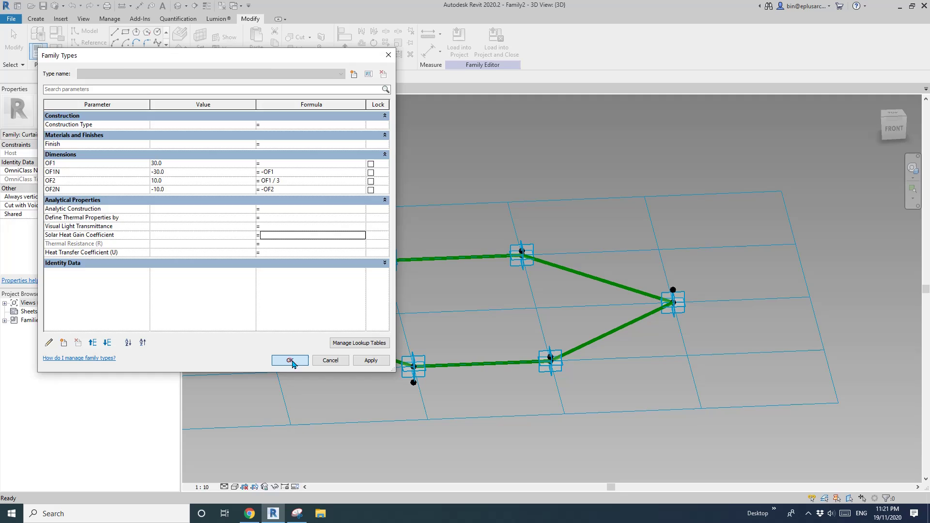
middle_click_drag(529, 311, 563, 319, "shift")
scroll(553, 299, "down", 1)
key("Tab")
left_click(547, 320)
key("Escape")
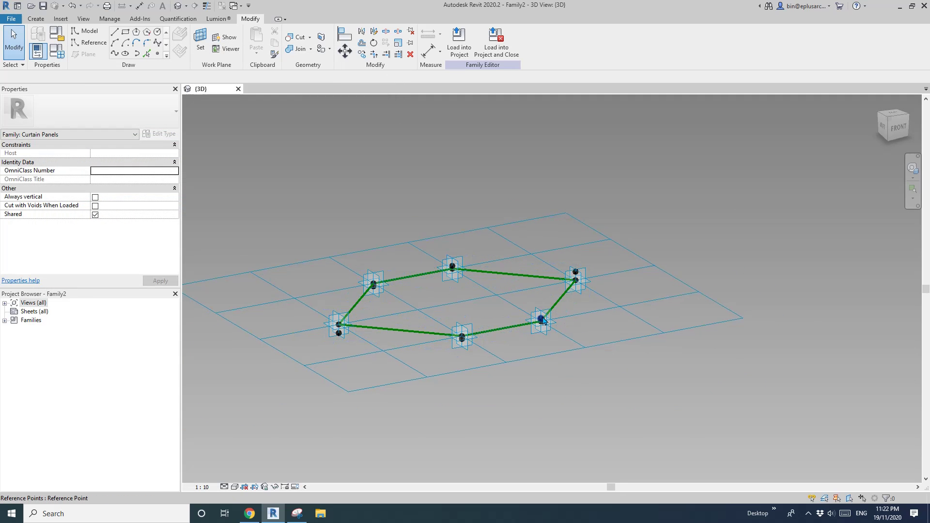
- Temporarily hide the six adaptive placement points together with the hexagonal pattern grid
middle_click_drag(633, 301, 598, 344, "shift")
left_click(573, 265)
left_click(556, 309, "ctrl")
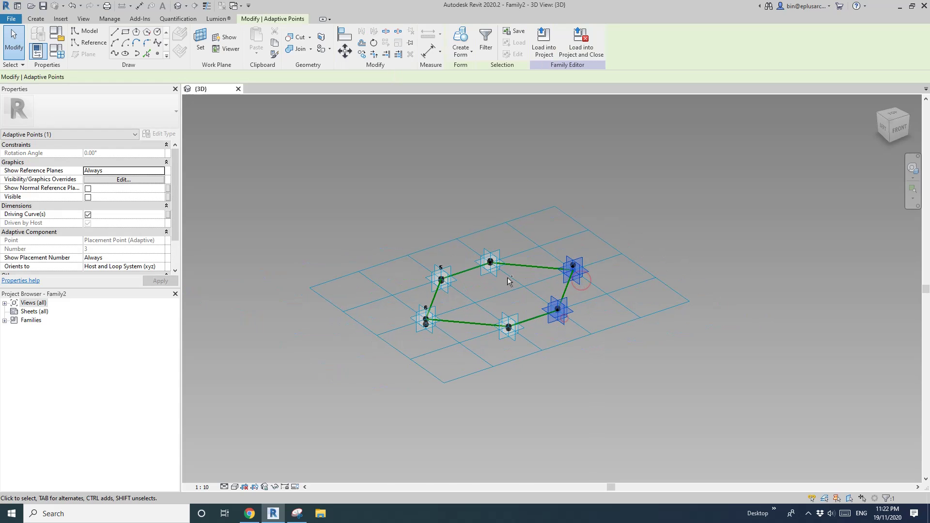
left_click(490, 262, "ctrl")
left_click(440, 279, "ctrl")
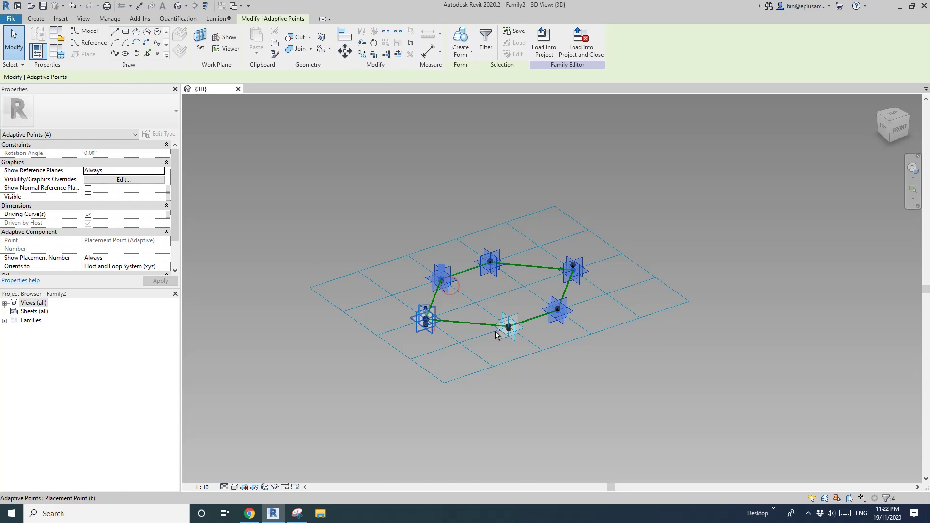
left_click(433, 330, "ctrl")
left_click(508, 327, "ctrl")
left_click(672, 307)
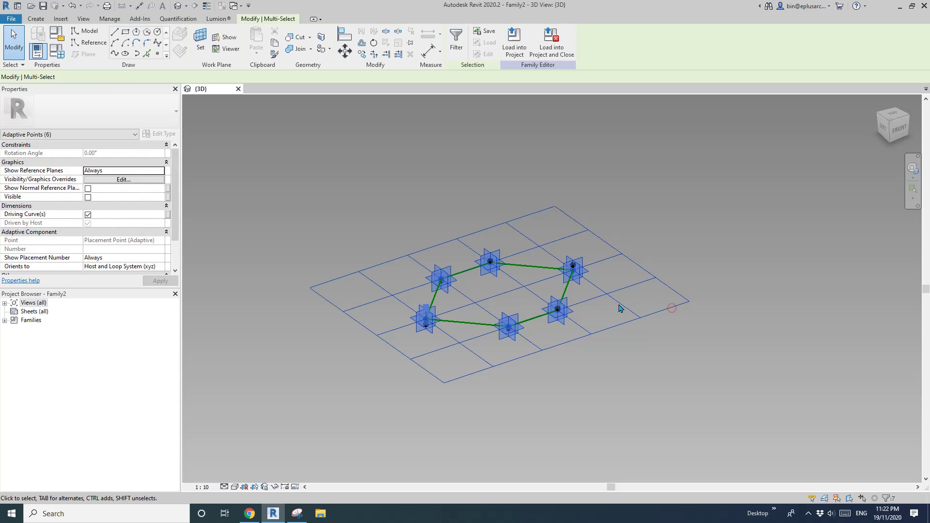
key("h")
key("h")
- Temporarily hide the original hexagonal chain of reference lines, leaving only the offset reference points
left_click(501, 265)
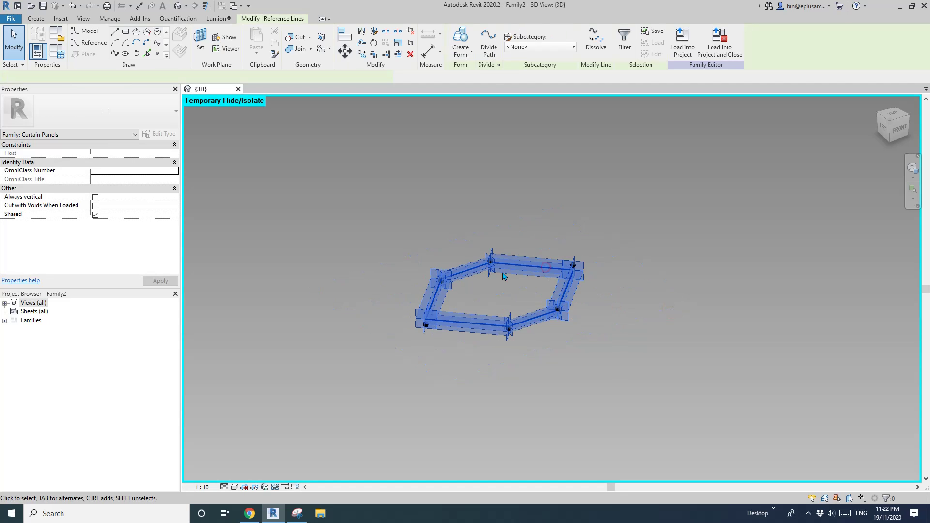
key("h")
key("h")
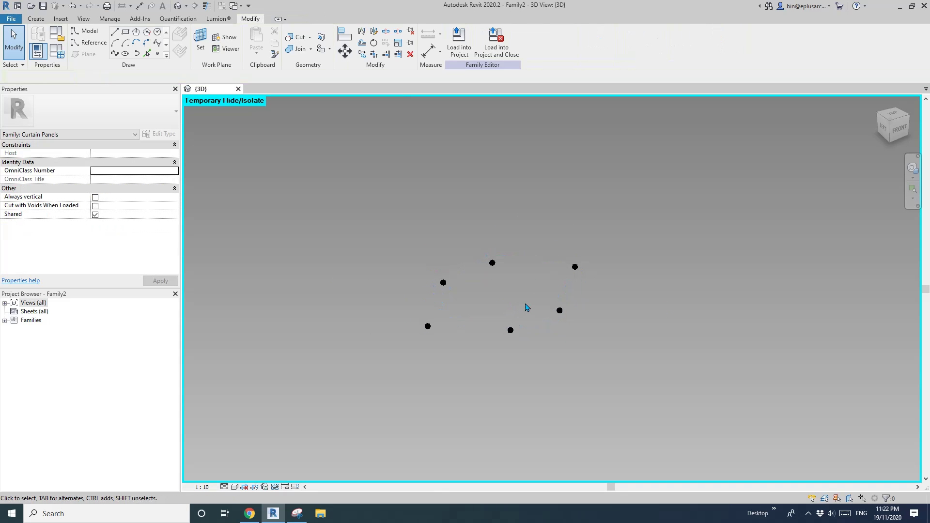
- Join the rear-left and left pairs of offset points with splines through points and make the rear-left one a reference line
middle_click_drag(503, 305, 487, 277, "shift")
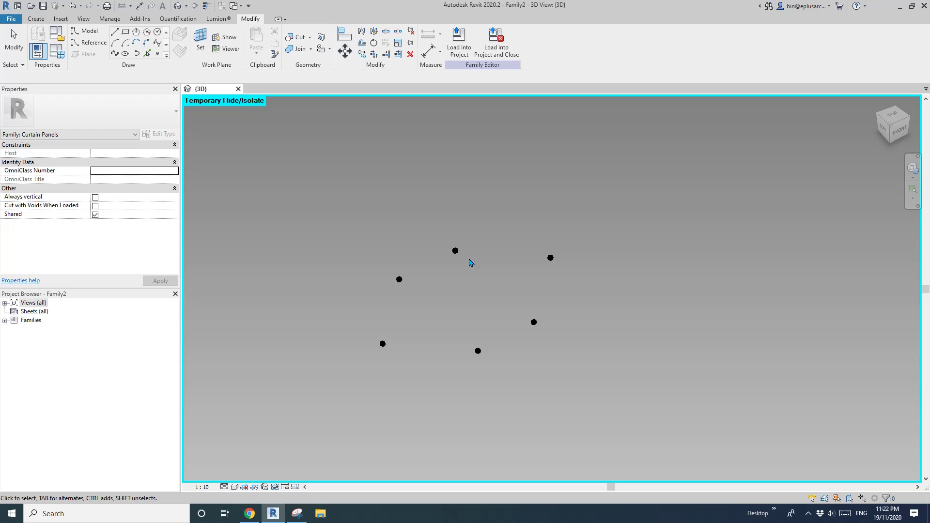
left_click_drag(361, 228, 459, 299)
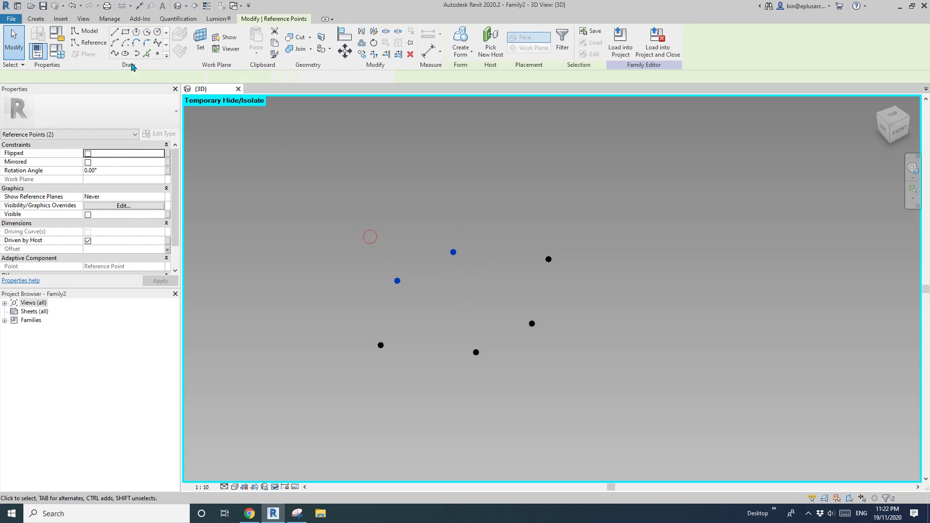
left_click(115, 52)
left_click(92, 215)
left_click_drag(340, 260, 409, 358)
left_click(115, 53)
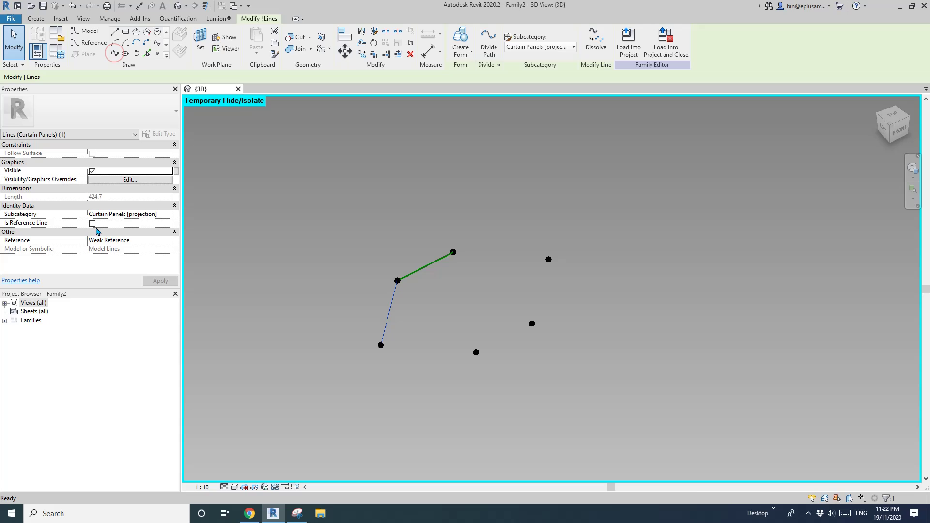
- Join the two front offset points and the front-right pair with splines through points as reference lines
left_click_drag(350, 315, 503, 383)
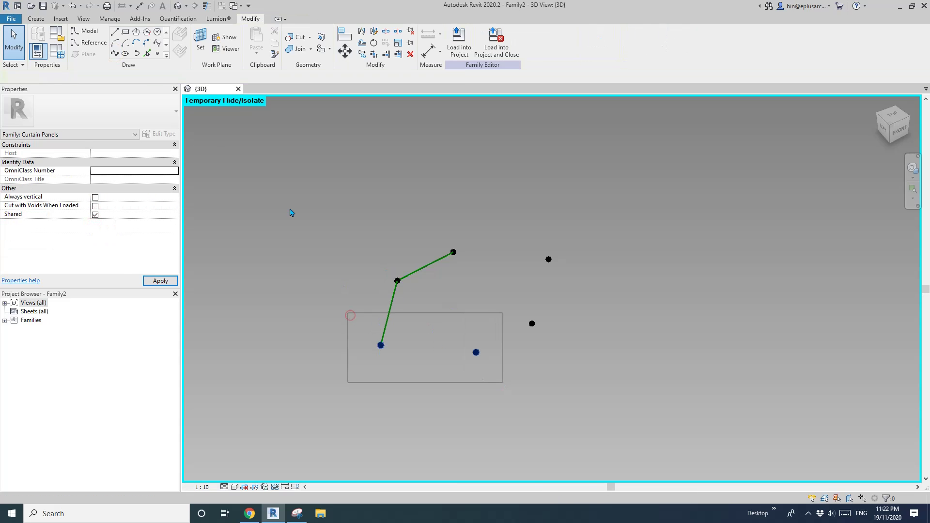
left_click(115, 51)
left_click_drag(440, 293, 574, 387)
left_click(118, 53)
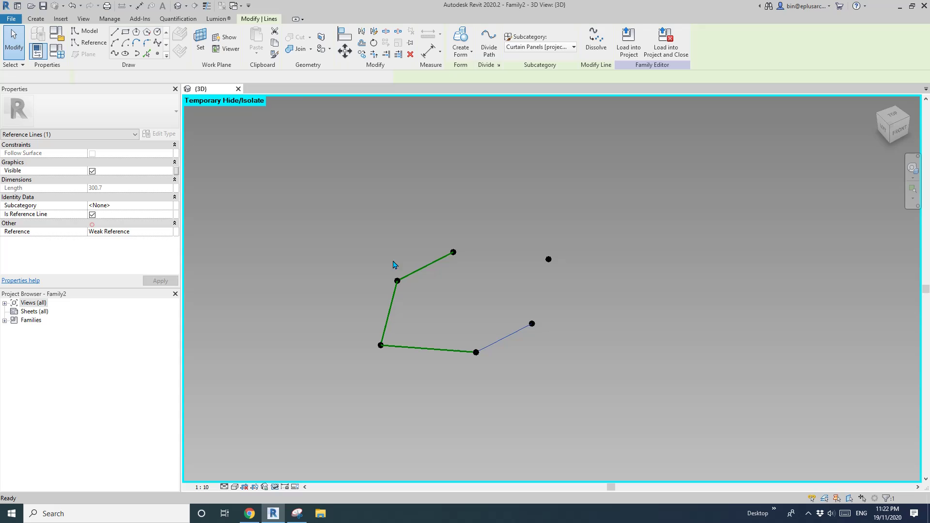
- Close the hexagon with splines through the right and rear pairs of offset points, and make both reference lines
left_click_drag(520, 226, 557, 334)
left_click(114, 53)
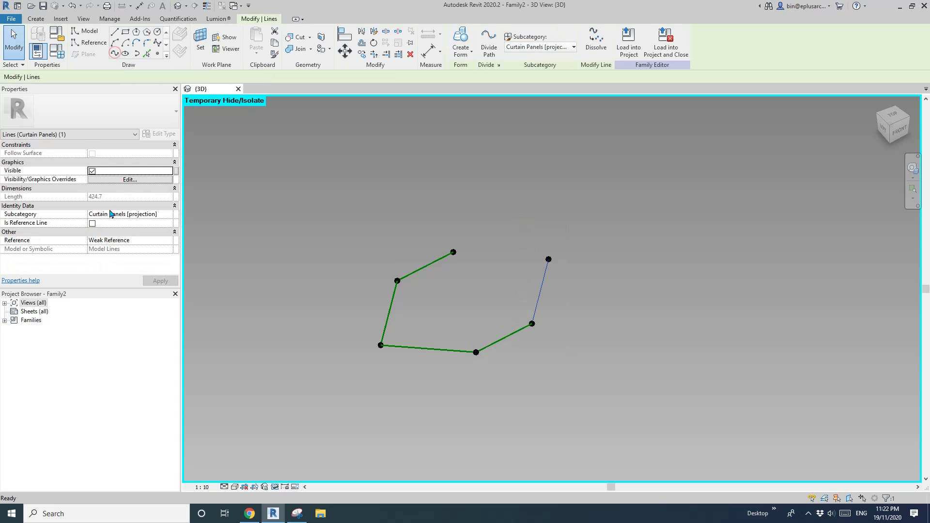
left_click_drag(425, 211, 562, 298)
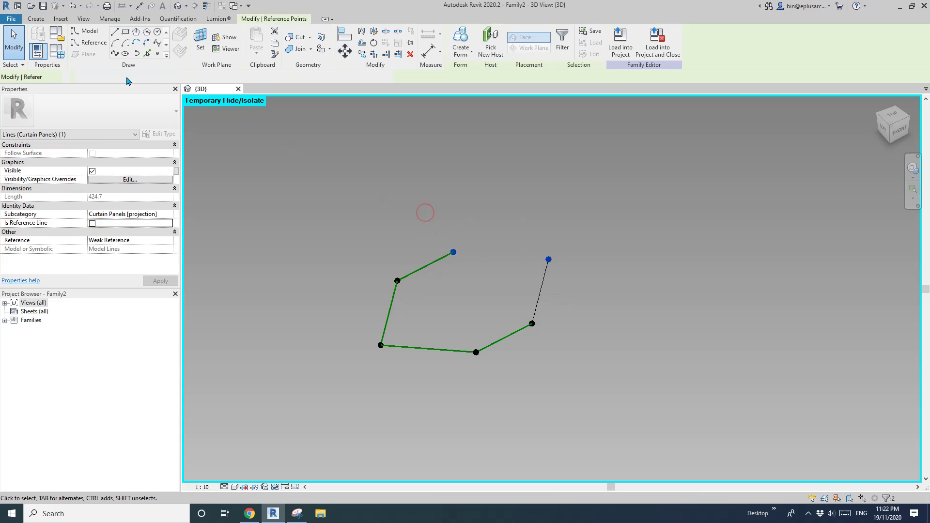
left_click(114, 54)
left_click(92, 223)
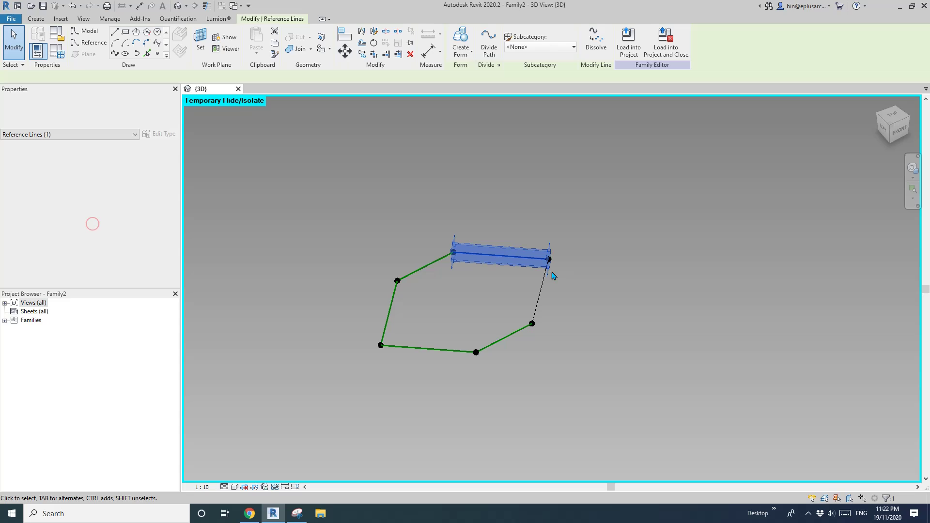
left_click(541, 289)
left_click(92, 223)
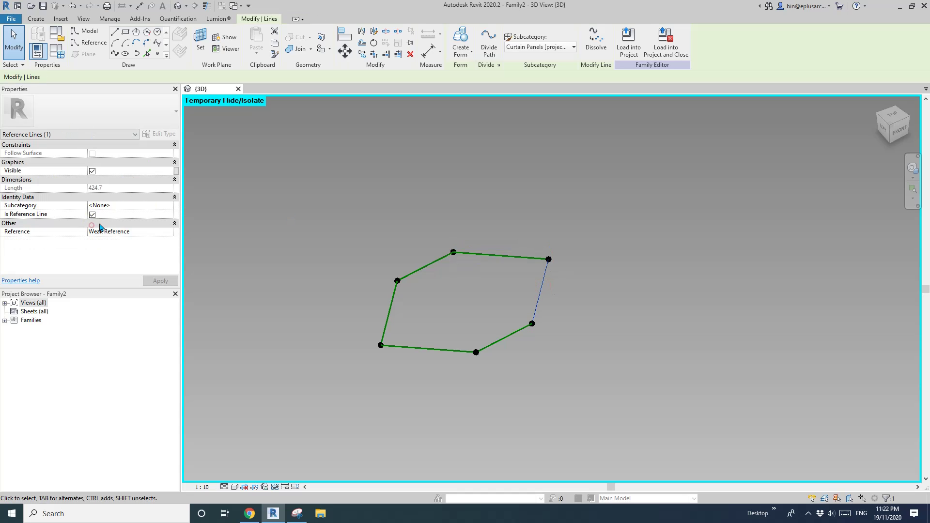
- Create a solid extruded form from the closed hexagonal chain of new reference lines
left_click(426, 188)
key("Tab")
left_click(490, 260)
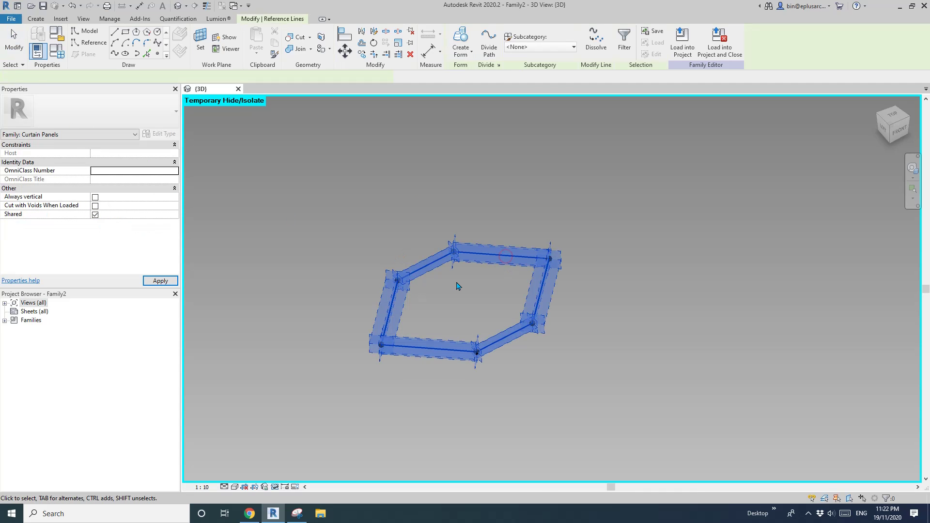
scroll(503, 189, "up", 1)
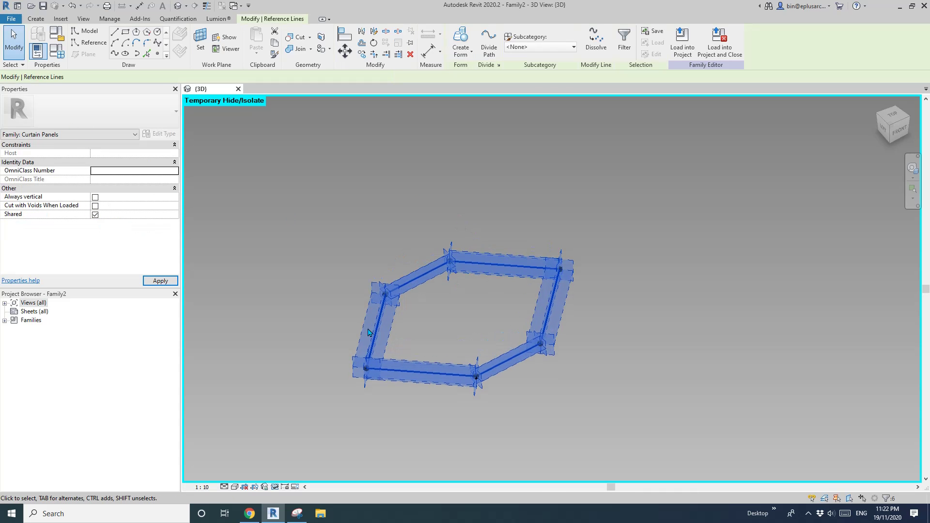
left_click(460, 41)
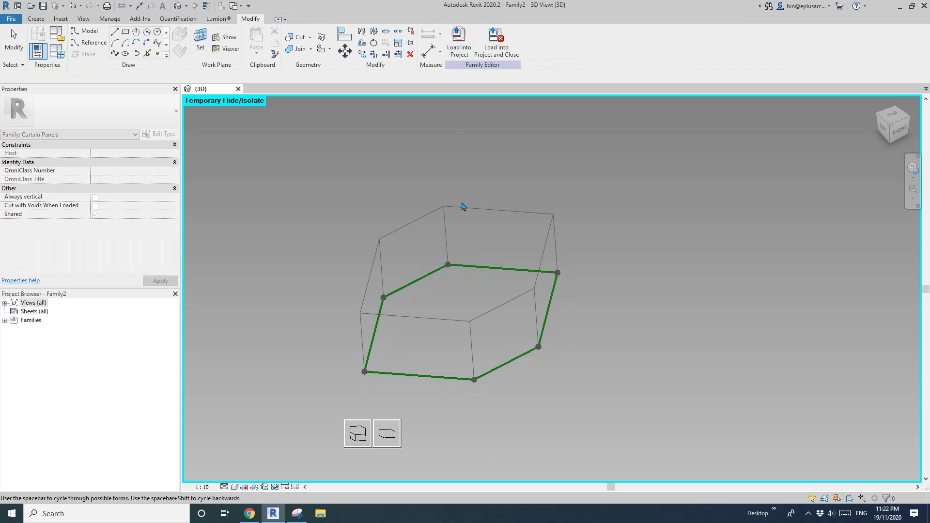
left_click(364, 438)
left_click(118, 153)
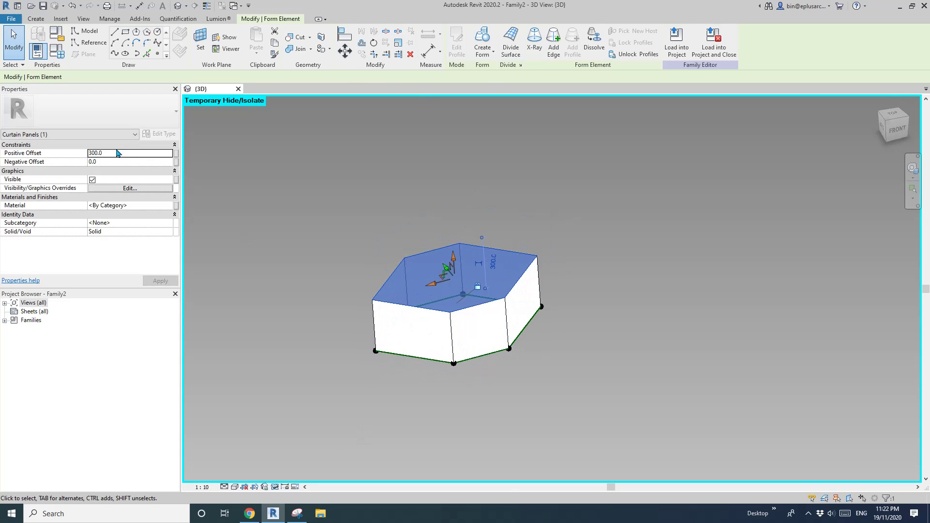
left_click(402, 241)
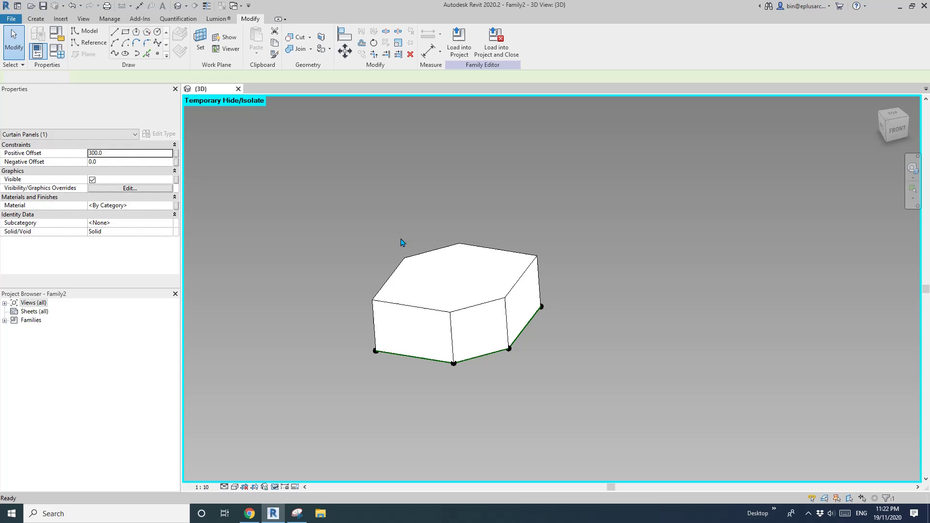
- Reset the temporary hide so the grid, placement points and original reference lines are shown again
middle_click_drag(384, 240, 398, 234)
key("h")
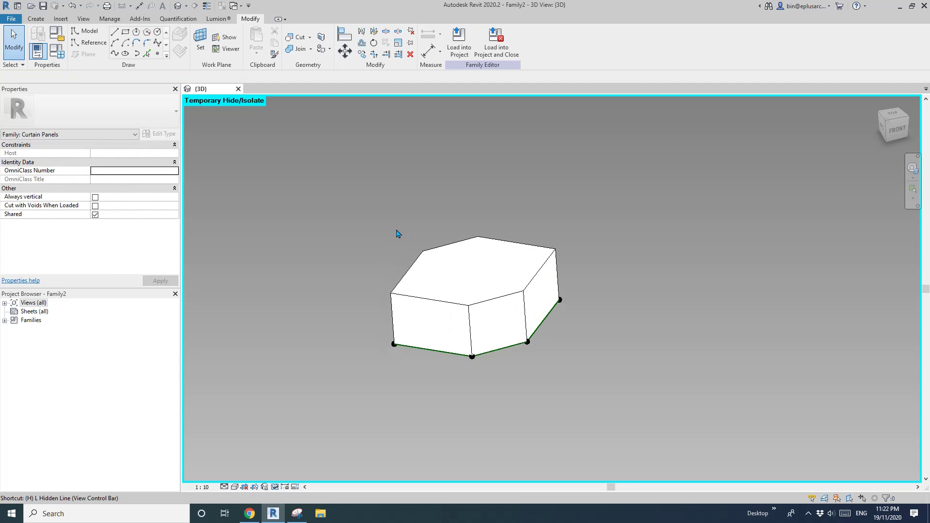
key("r")
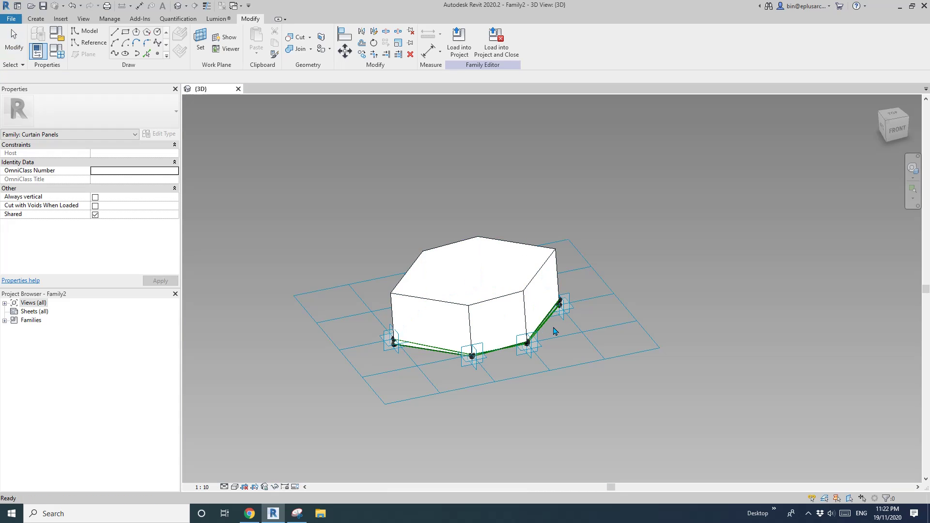
- Select the whole hexagonal solid form and associate its Positive Offset with the OF1 family parameter
scroll(565, 292, "up", 2)
mouse_move(566, 292)
middle_mouse_down("shift")
mouse_move(639, 249)
mouse_move(630, 252)
mouse_move(654, 264)
mouse_move(564, 261)
mouse_move(691, 290)
mouse_move(648, 245)
middle_mouse_up("shift")
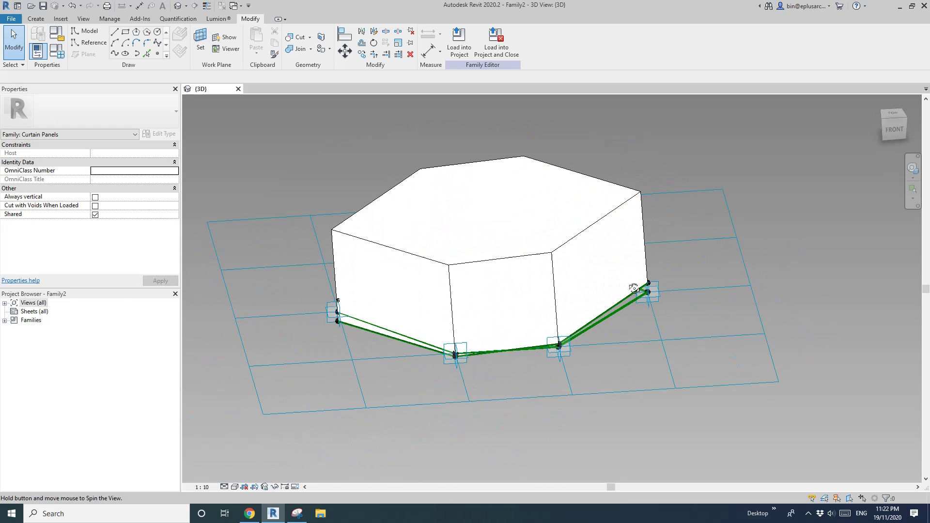
left_click(566, 215)
middle_click_drag(624, 290, 597, 292)
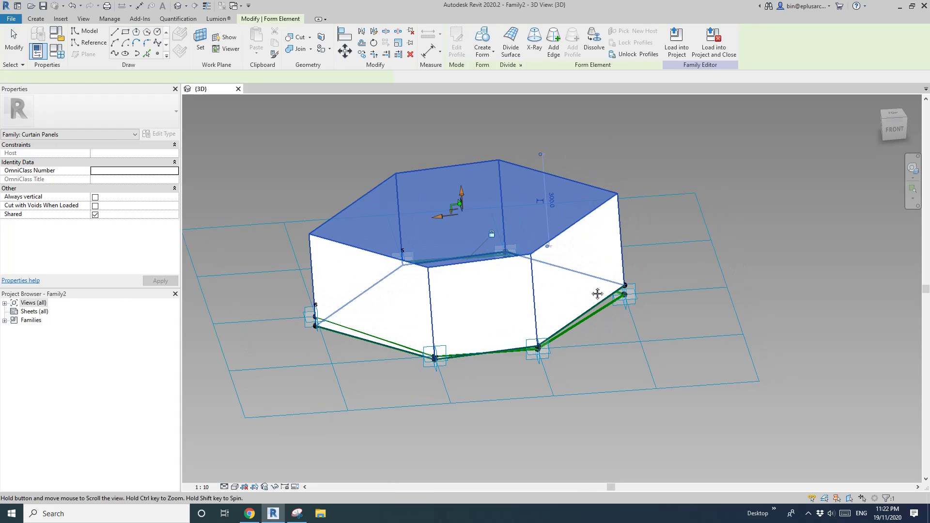
left_click(707, 263)
key("Tab")
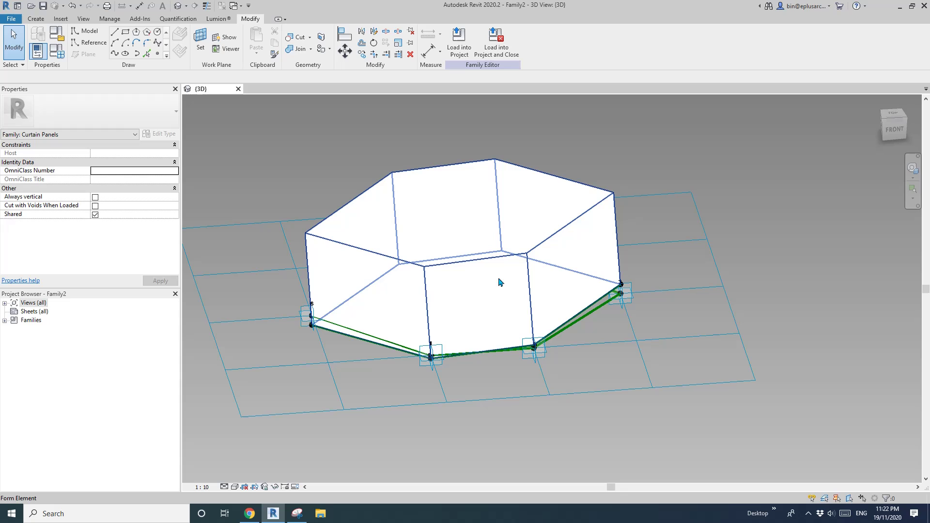
left_click(505, 302)
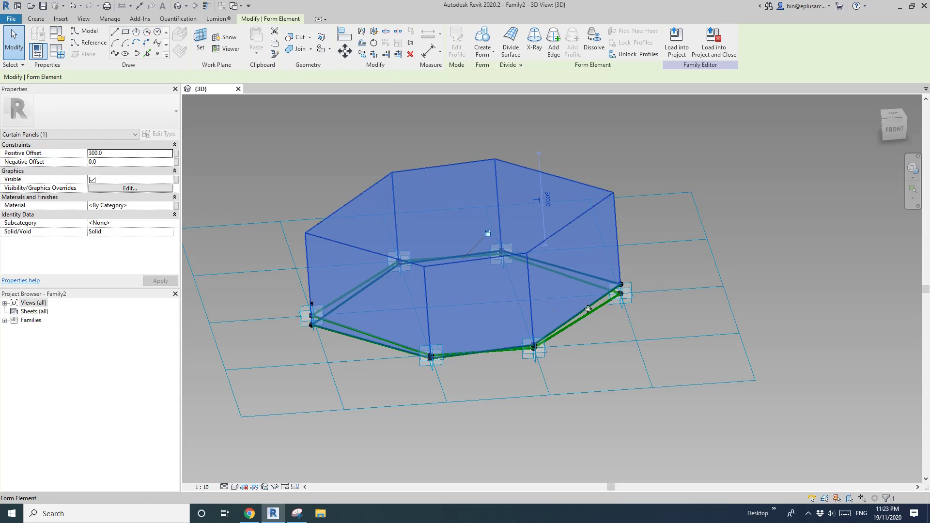
middle_click_drag(430, 323, 508, 260, "shift")
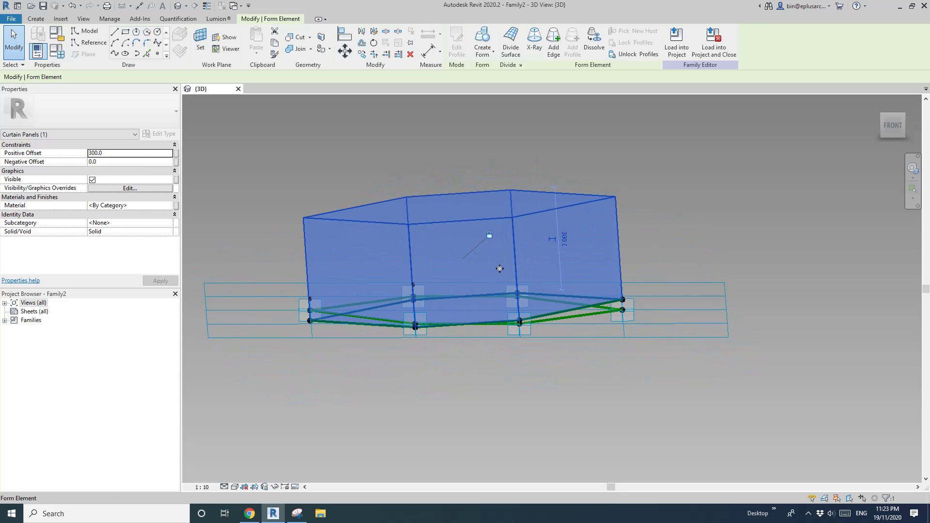
mouse_move(483, 301)
middle_mouse_down("shift")
mouse_move(488, 291)
mouse_move(483, 315)
middle_mouse_up("shift")
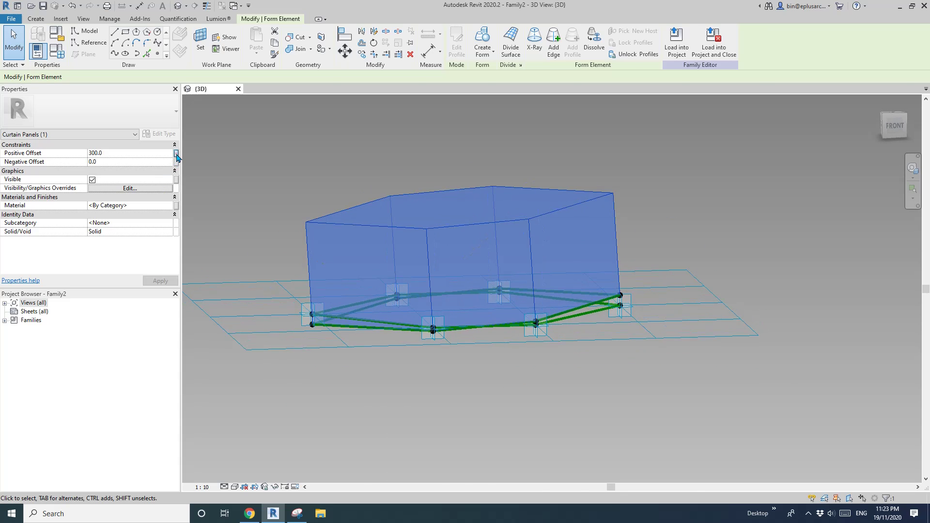
left_click(176, 152)
left_click(689, 263)
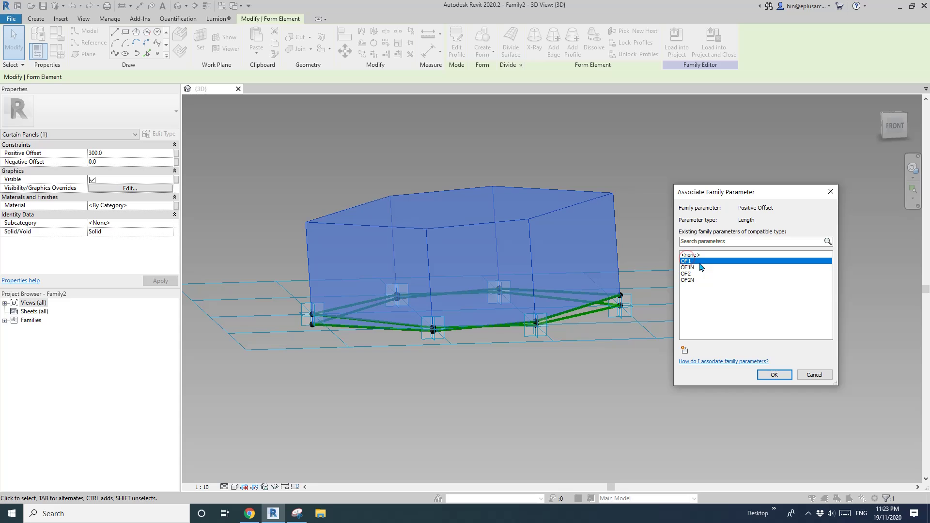
left_click(773, 375)
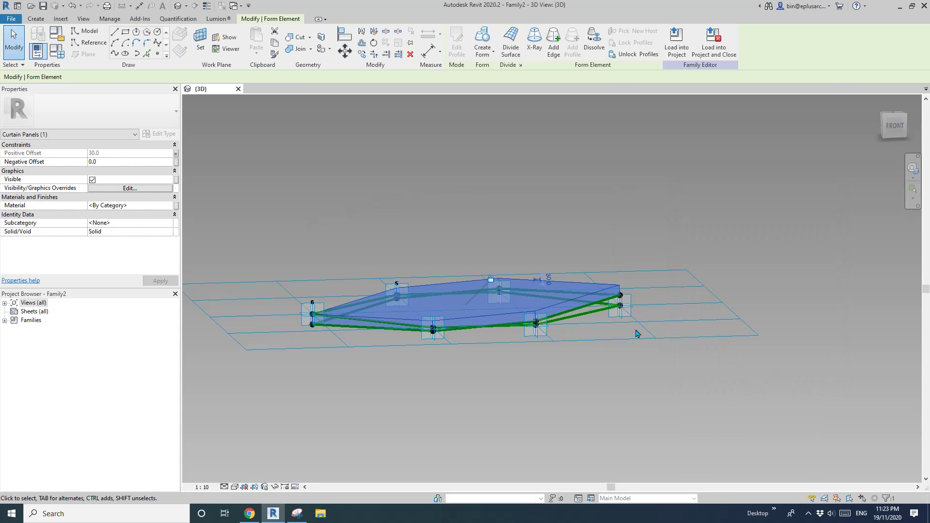
- Examine the hexagonal panel form's thickness and tilt from the side and from above
middle_click_drag(637, 334, 662, 313, "shift")
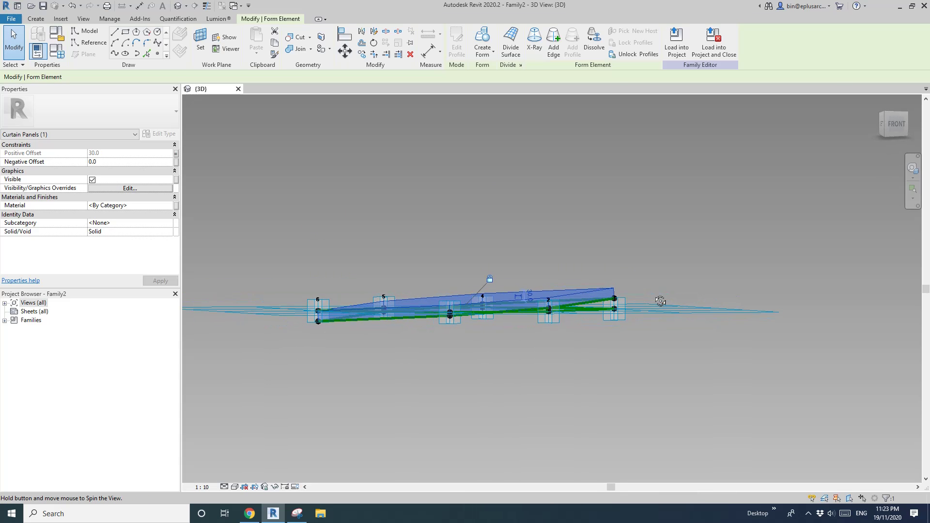
middle_click_drag(660, 301, 661, 303, "shift")
scroll(552, 336, "down", 1)
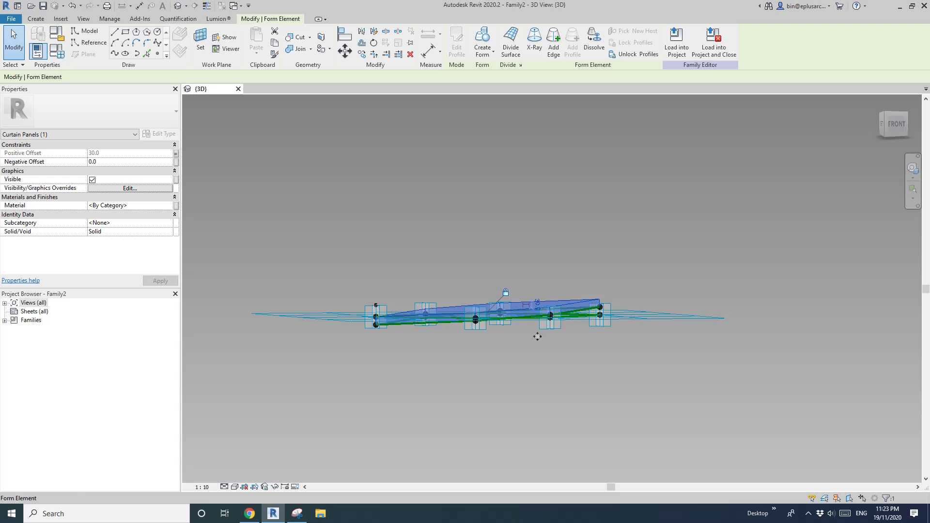
middle_click_drag(537, 336, 632, 200, "shift")
left_click(632, 200)
left_click(518, 298)
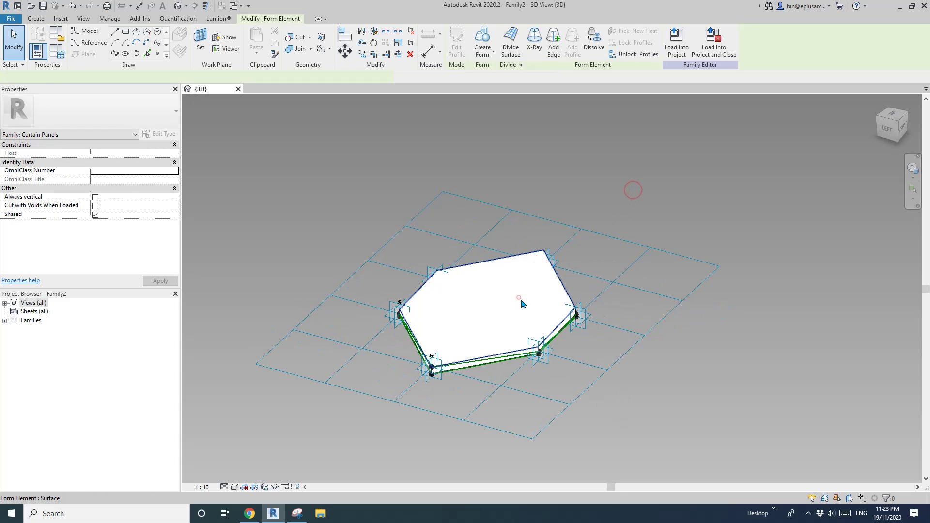
left_click(516, 191)
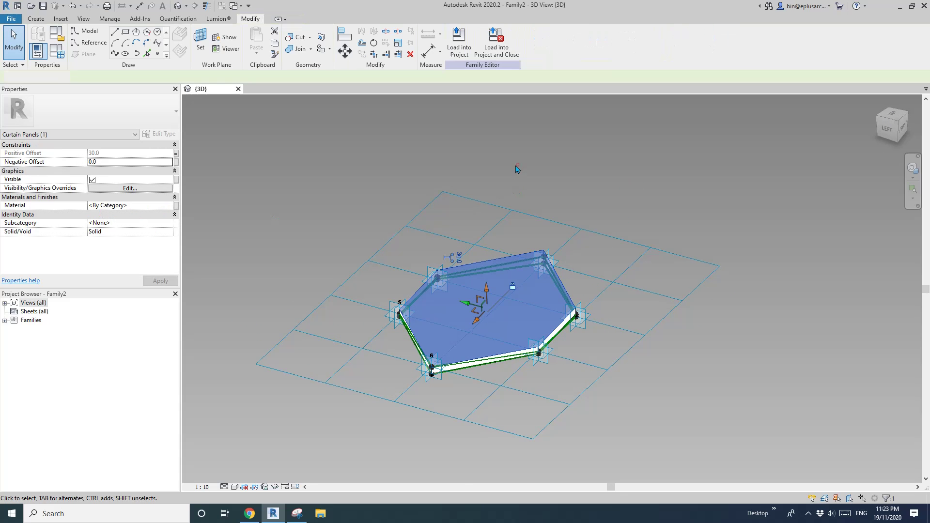
middle_click_drag(516, 170, 342, 141, "shift")
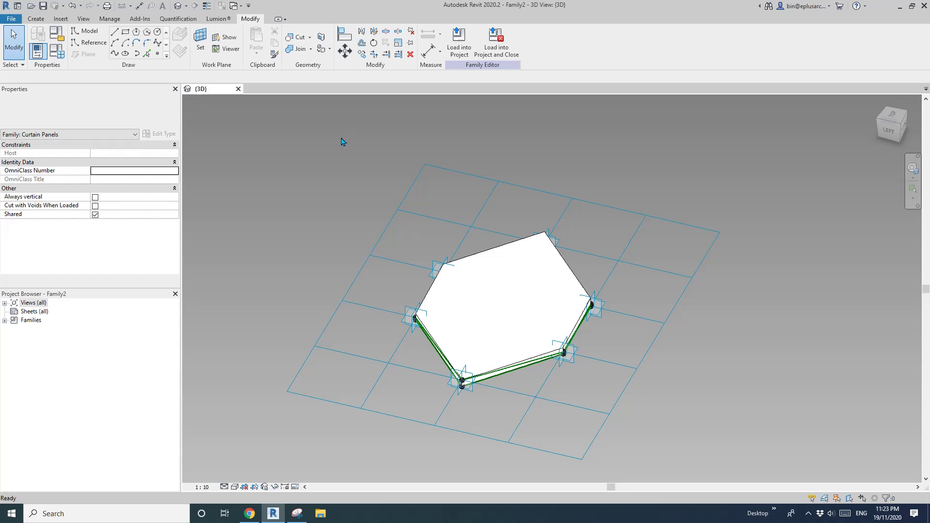
- Create a new project from the Construction Template
left_click(11, 19)
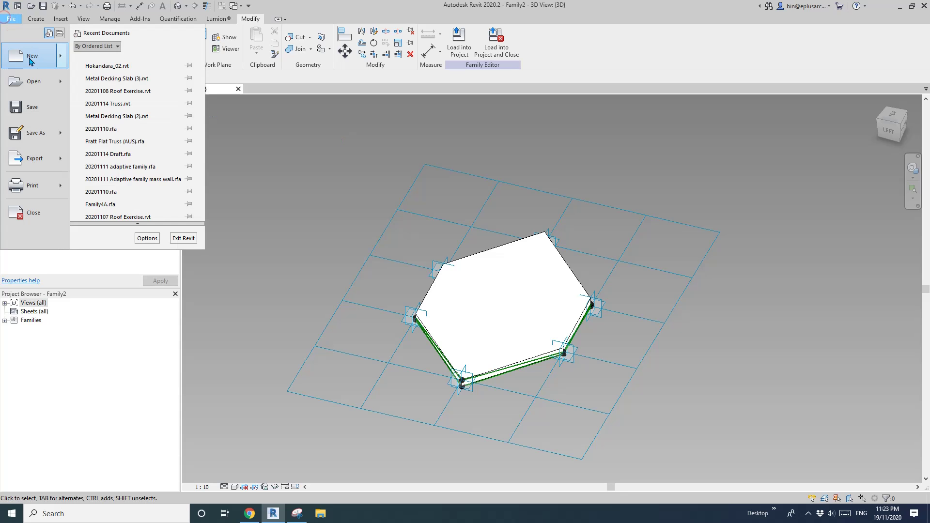
left_click(59, 59)
left_click(113, 63)
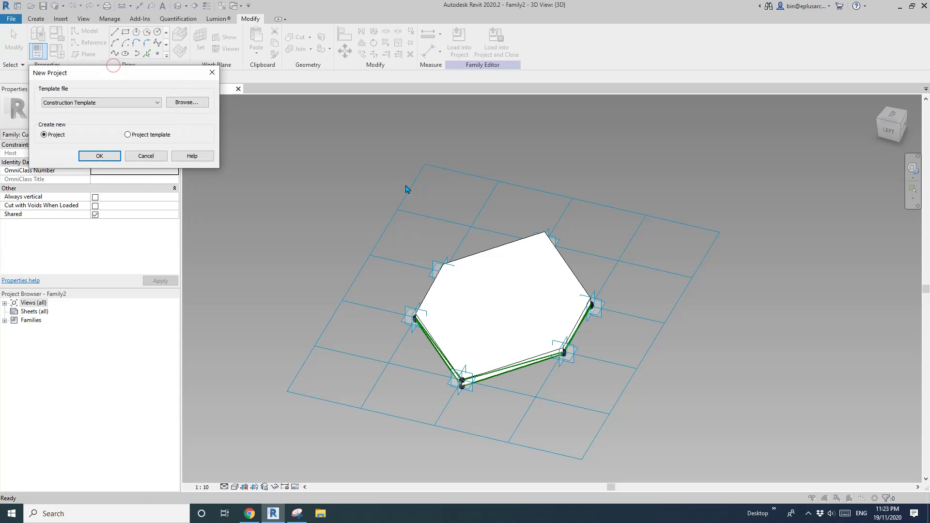
left_click(84, 124)
left_click(98, 156)
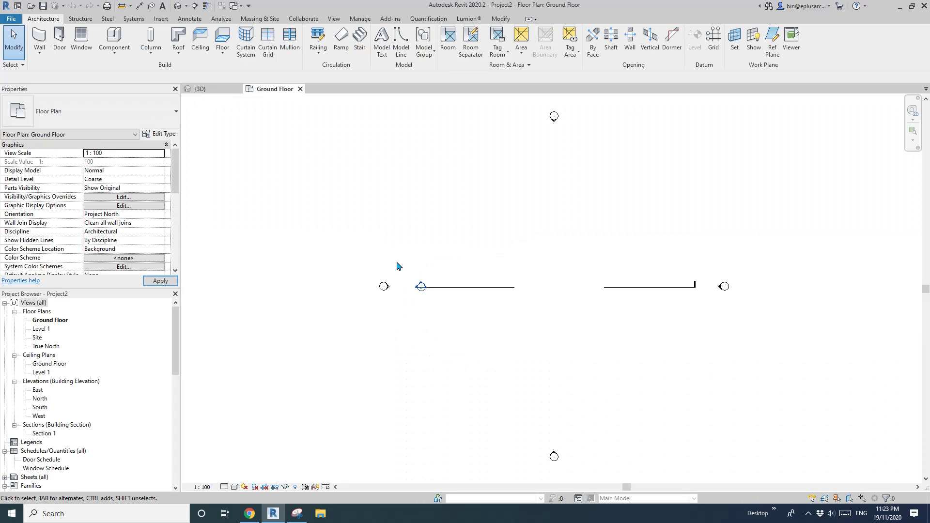
- Draw a rectangle of Double brick - 270 walls, 8000 mm high, on the Ground Floor, and show the model in 3D
key("w")
key("a")
left_click(397, 32)
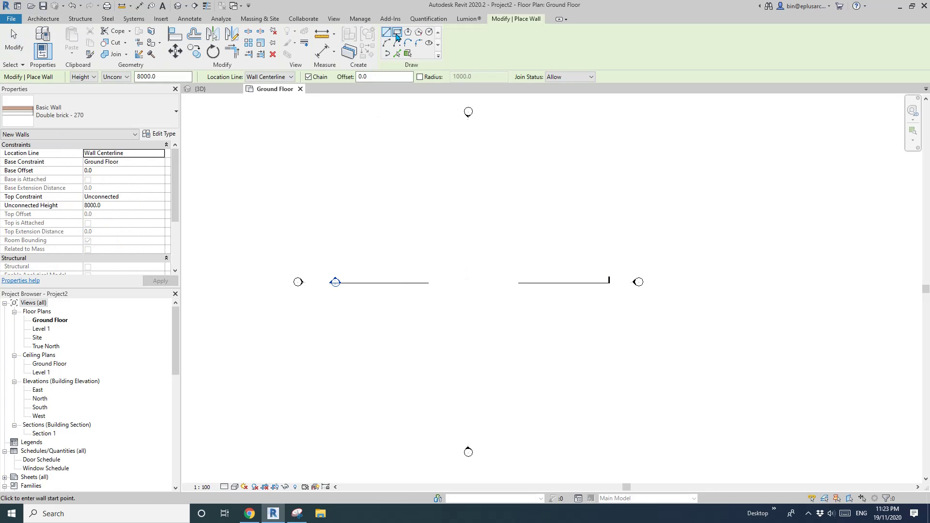
left_click(442, 262)
left_click(506, 306)
scroll(471, 235, "up", 2)
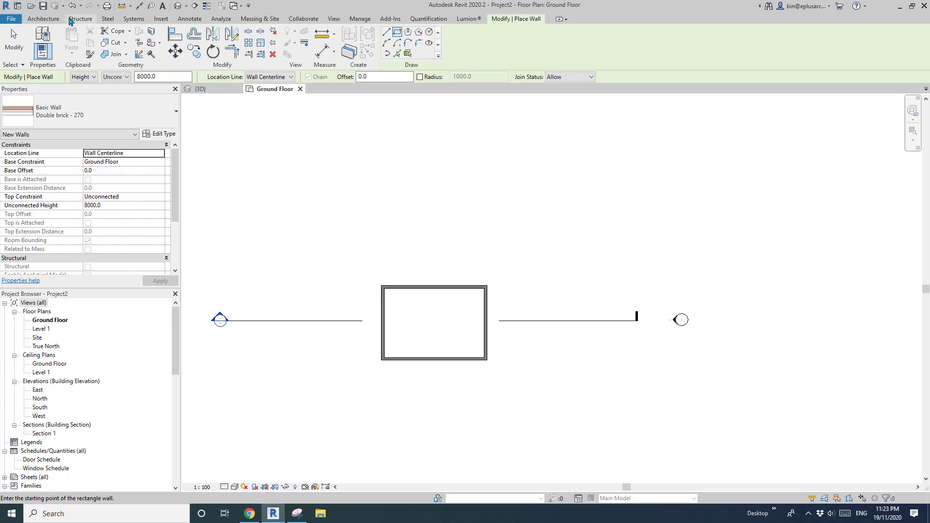
left_click(53, 18)
left_click(177, 7)
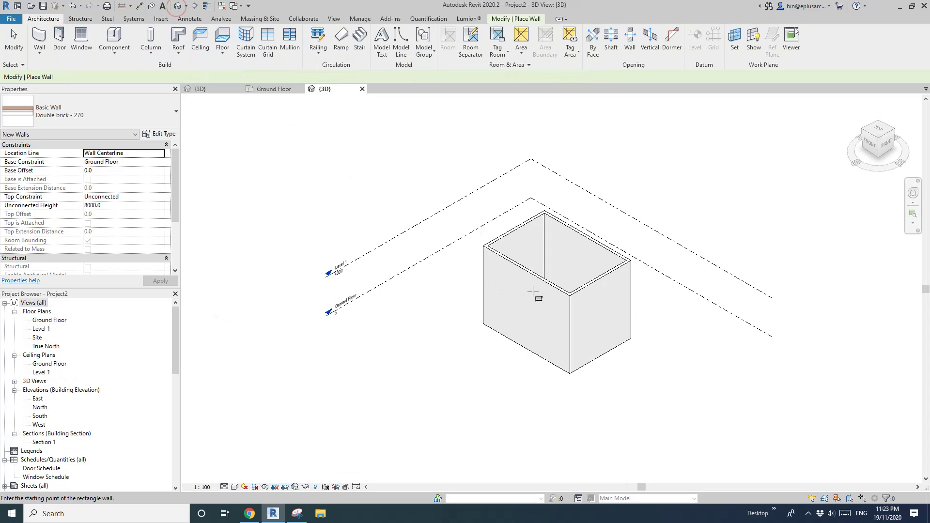
- Start a footprint roof on Level 1 and pick the chain of all four walls as its boundary
left_click(182, 39)
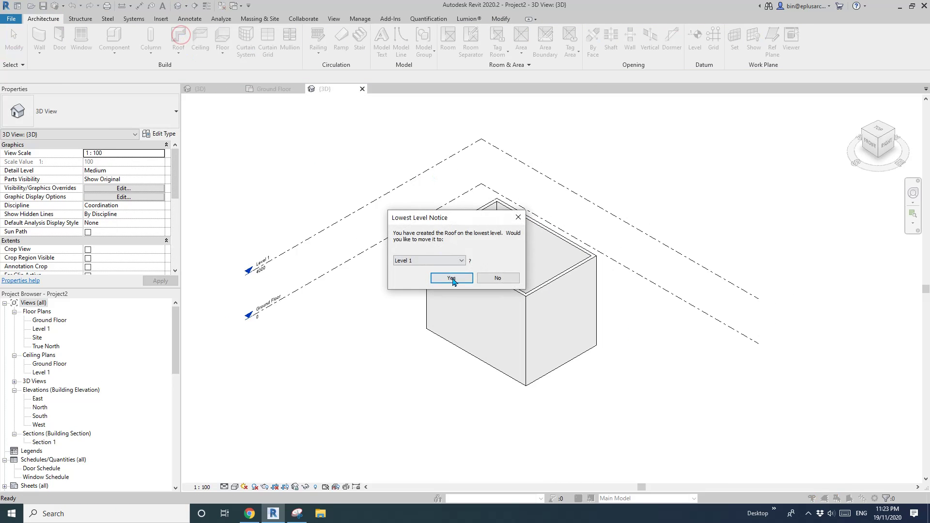
left_click(452, 279)
key("Tab")
left_click(576, 327)
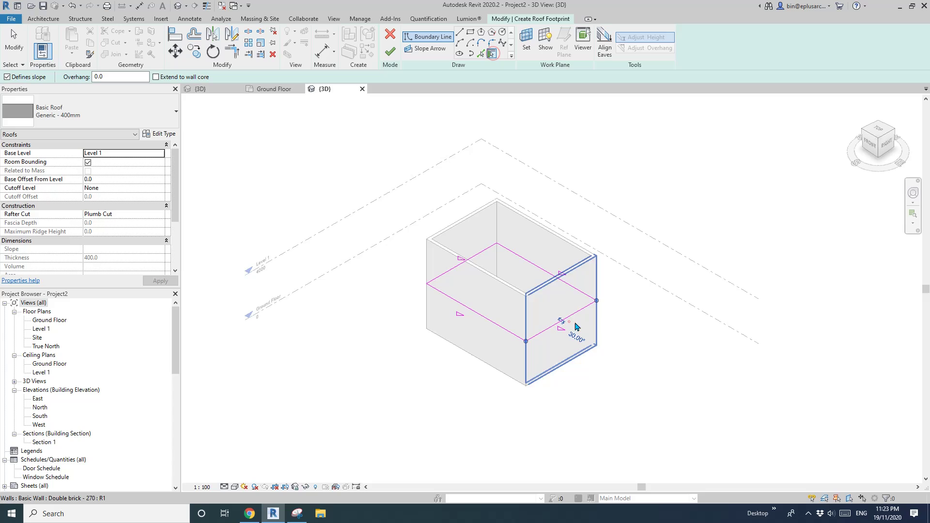
- Remove the roof slope from the two opposite short boundary lines so that they form gable ends
key("Escape")
left_click(562, 321)
left_click(476, 255, "ctrl")
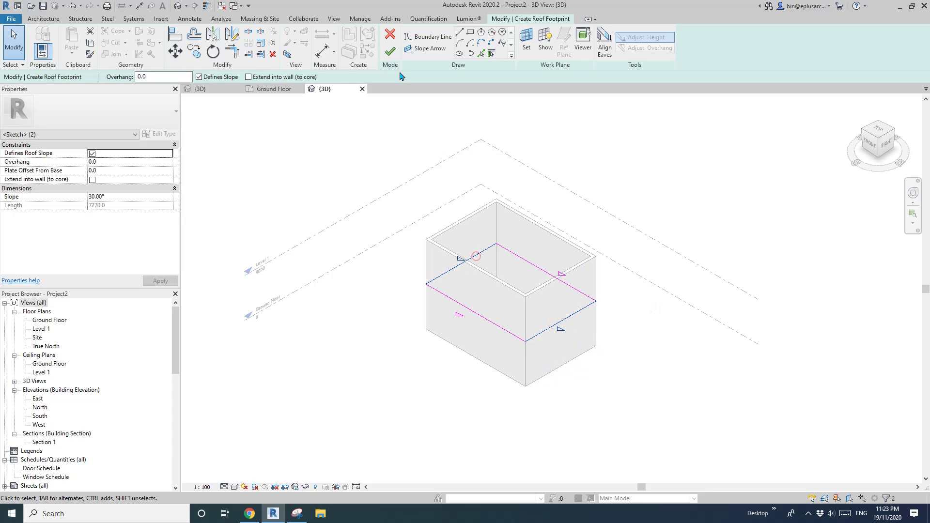
middle_click_drag(694, 190, 690, 190)
key("Escape")
left_click(573, 314)
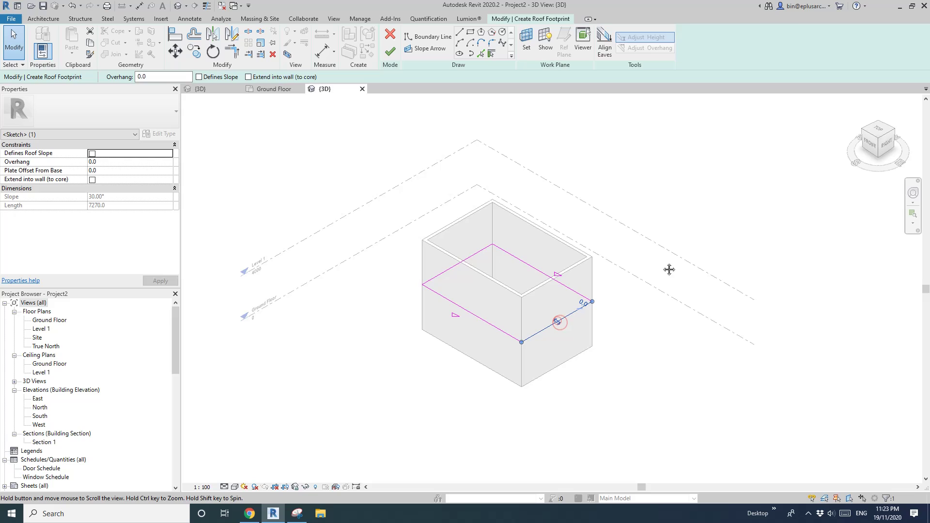
- Finish the gable roof and attach the highlighted walls to it
left_click(390, 50)
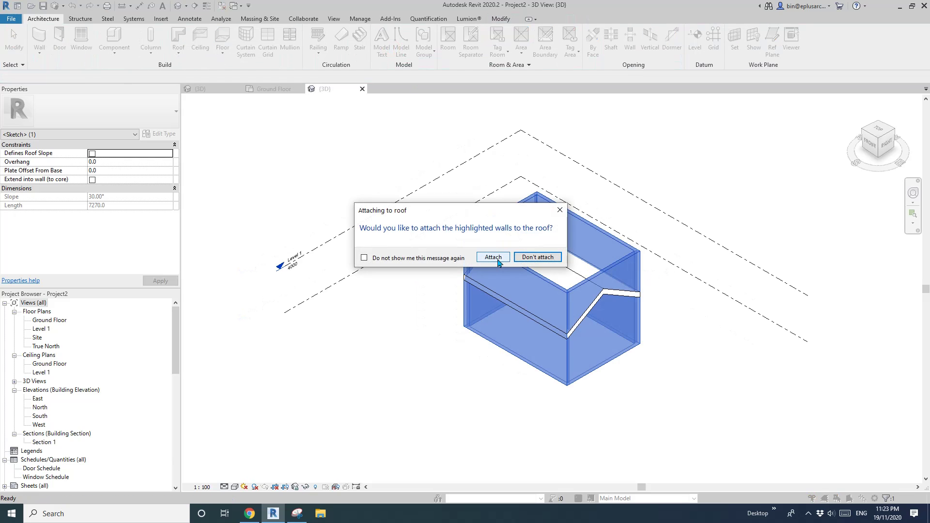
left_click(499, 262)
middle_click_drag(738, 213, 692, 222)
left_click(691, 222)
- Inspect the brick gable end wall, look at the panel family, and return to the project's 3D view
scroll(572, 310, "up", 1)
mouse_move(572, 336)
middle_mouse_down("shift")
mouse_move(491, 363)
mouse_move(420, 369)
middle_mouse_up("shift")
left_click(491, 361)
scroll(450, 354, "up", 1)
middle_click_drag(461, 338, 456, 312)
middle_click_drag(456, 313, 472, 312, "shift")
scroll(465, 319, "up", 1)
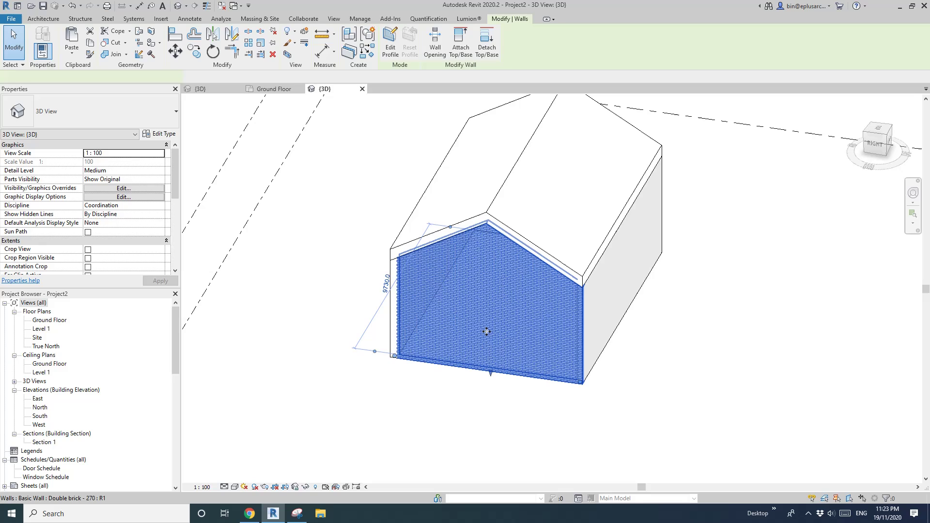
key("Escape")
left_click(218, 90)
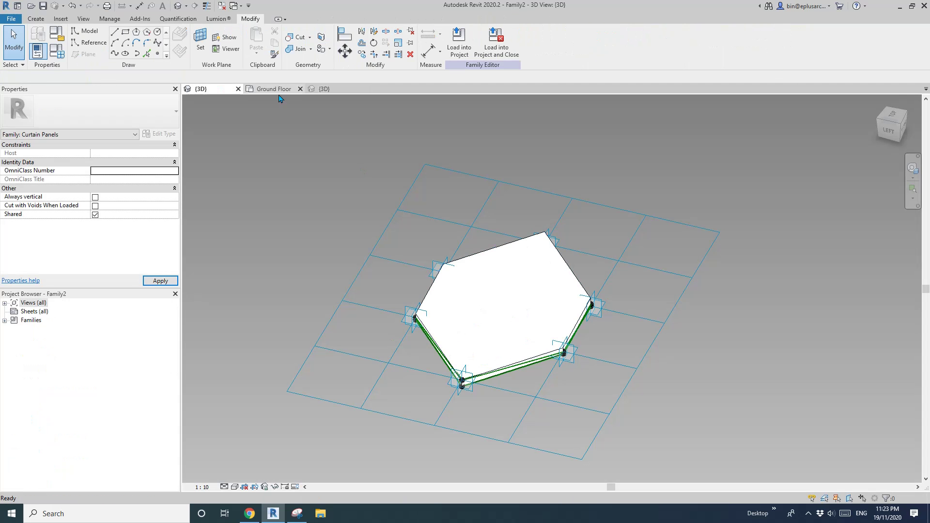
left_click(324, 89)
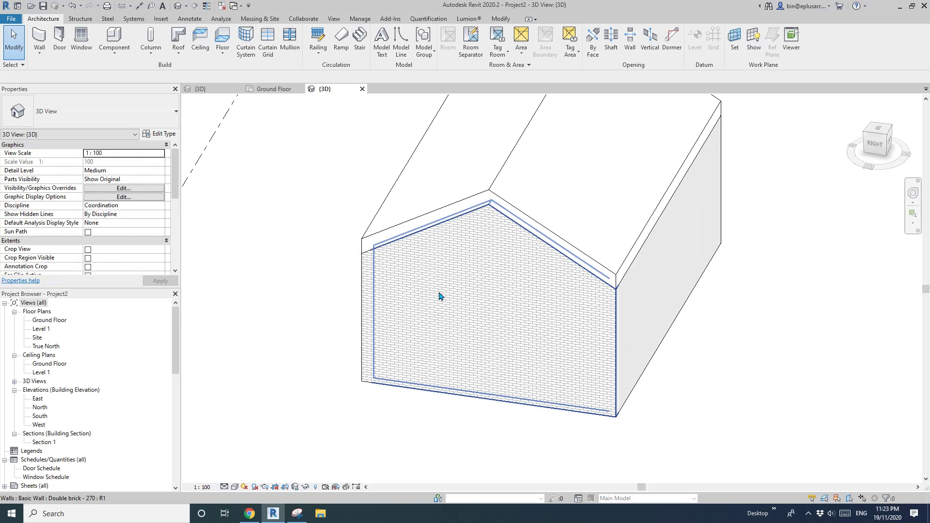
- Create an in-place model in the Mass category, accepting the name Mass 1
scroll(488, 321, "down", 1)
middle_click_drag(488, 321, 517, 329, "shift")
left_click(116, 56)
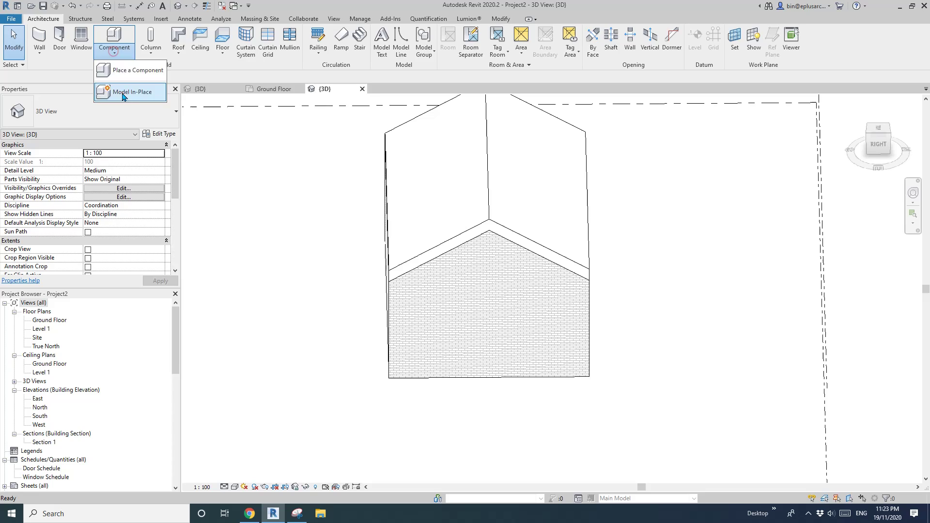
left_click(121, 92)
key("m")
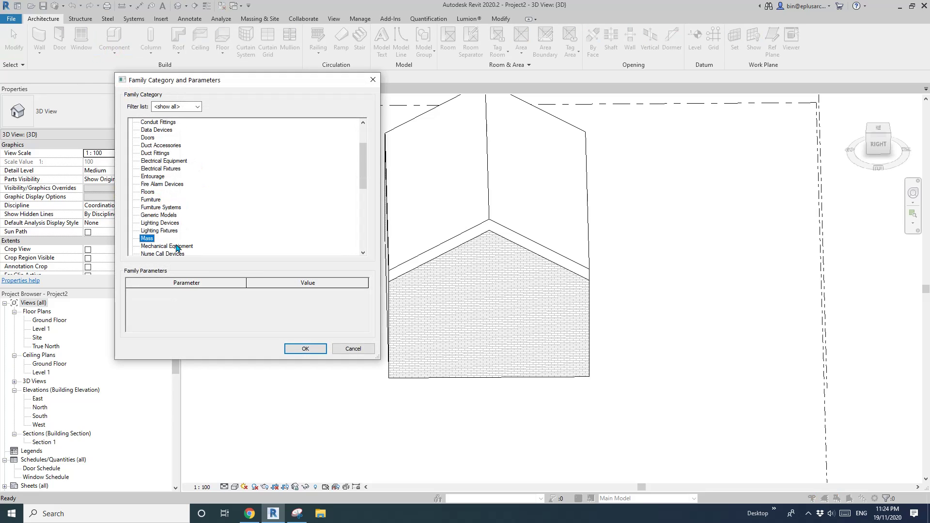
left_click(305, 349)
left_click(377, 227)
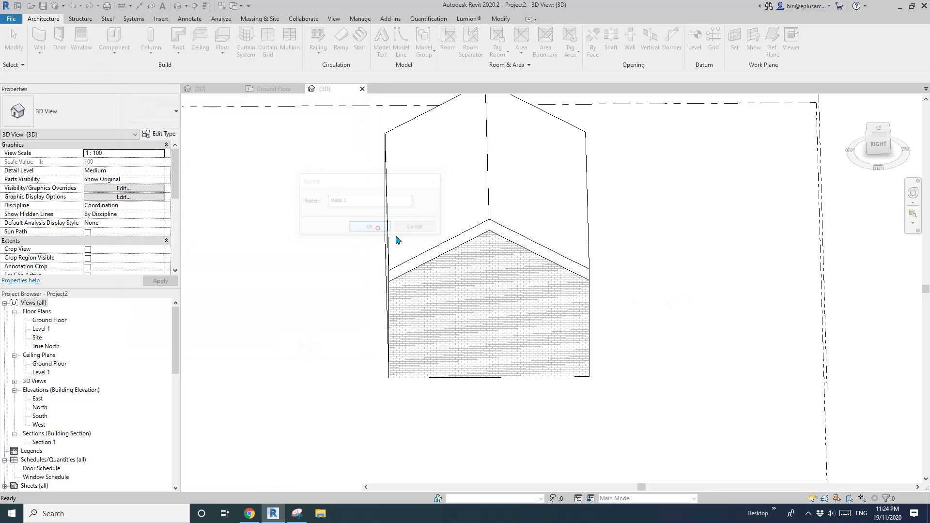
- Set the outer face of the brick gable wall as the work plane
middle_click_drag(673, 248, 638, 247, "shift")
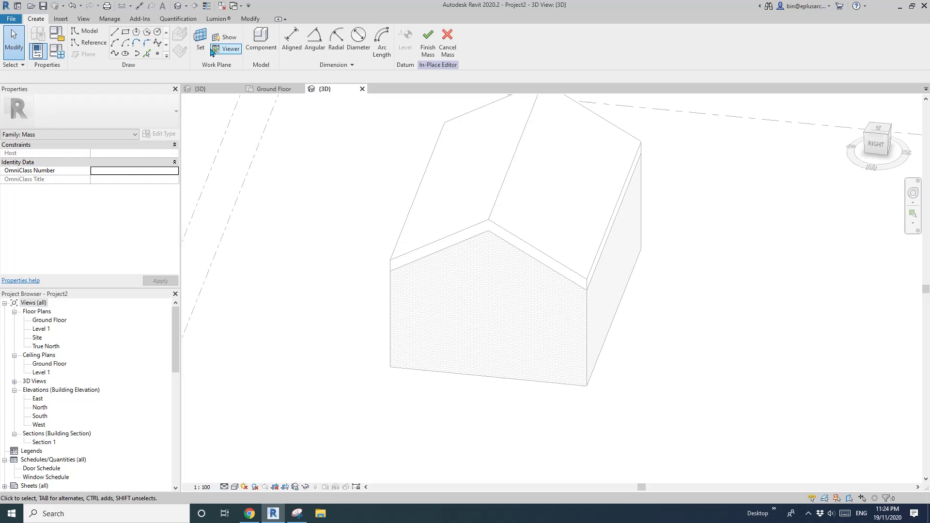
left_click(492, 296)
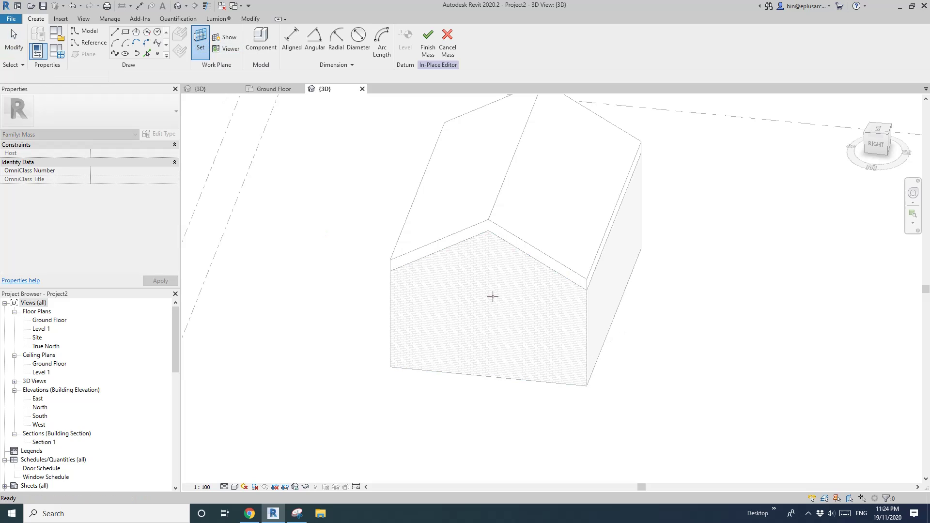
scroll(478, 303, "down", 2)
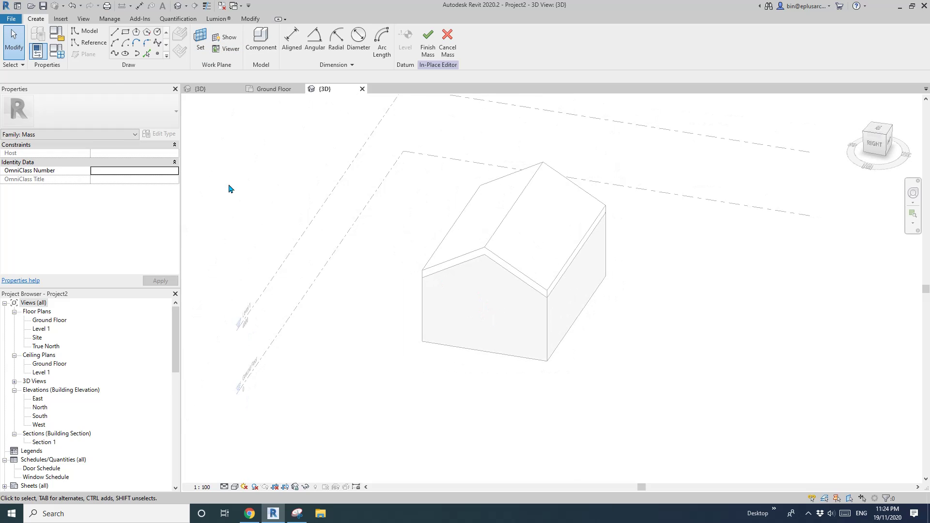
- Trace the outline of the brick gable wall with reference lines picked from its edges
left_click(88, 43)
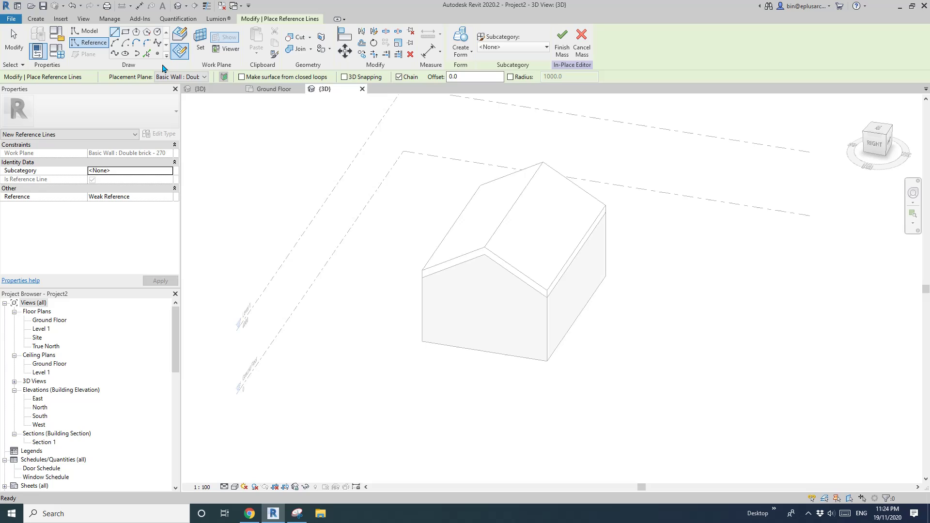
left_click(147, 55)
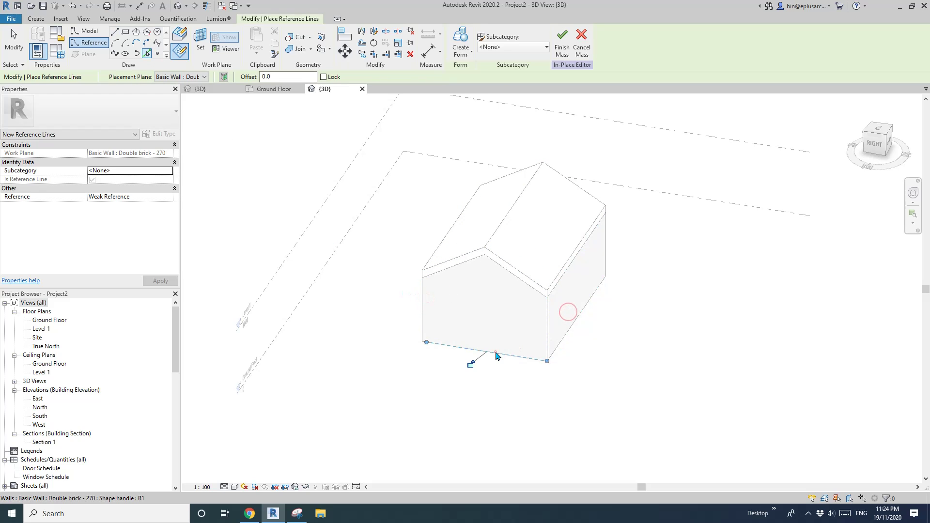
key("Escape")
key("Escape")
scroll(589, 322, "up", 2)
- Trim the gable reference lines to meet at their corners and close the outline
key("t")
key("r")
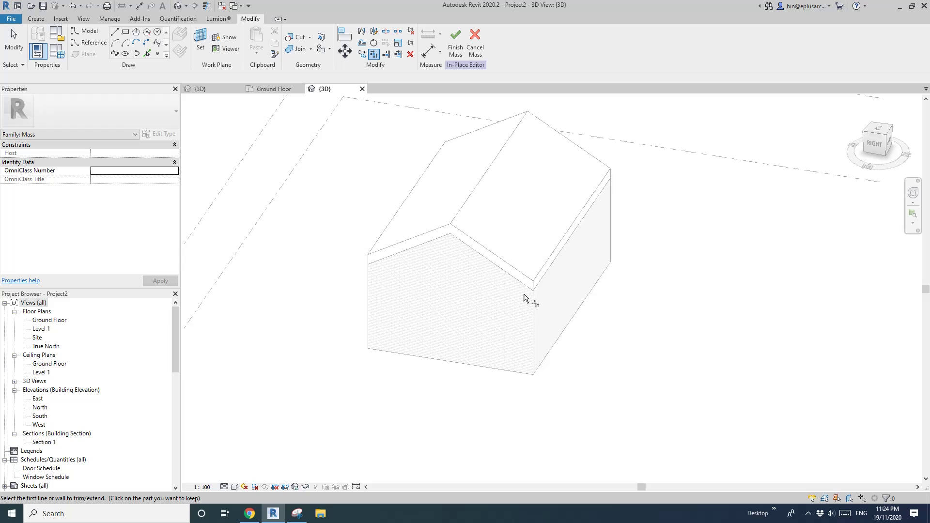
left_click(532, 311)
left_click(464, 241)
left_click(406, 354)
left_click(423, 359)
left_click(533, 337)
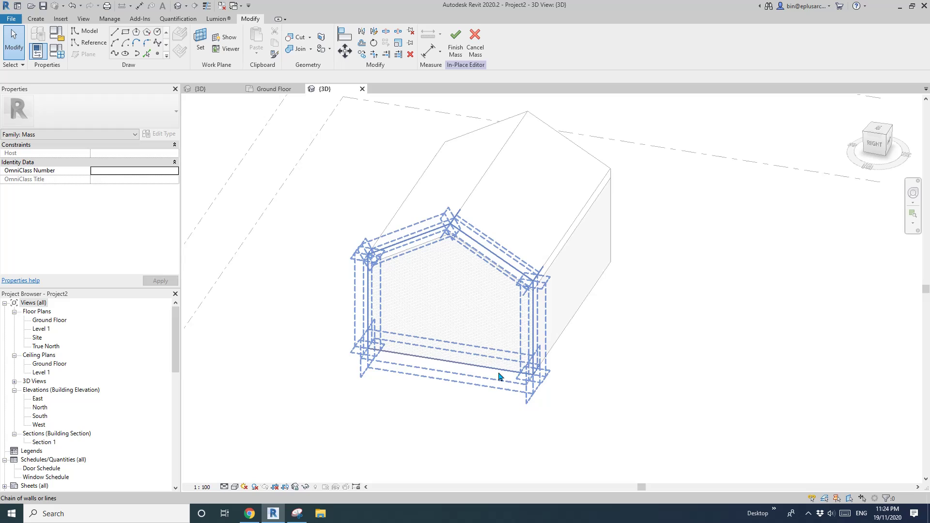
key("Escape")
- Create a form from the closed chain of gable reference lines, choosing the flat surface instead of the solid
key("Tab")
left_click(533, 321)
middle_click_drag(596, 322, 589, 332, "shift")
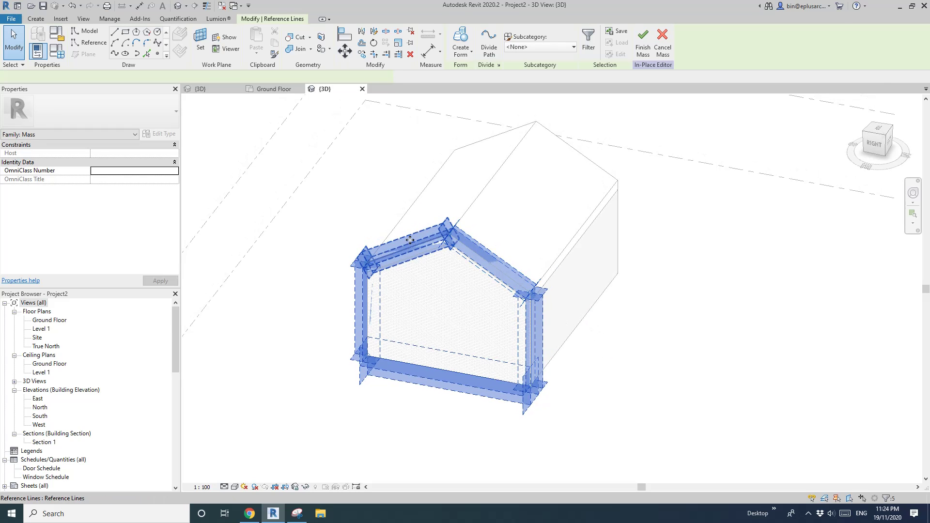
left_click(459, 39)
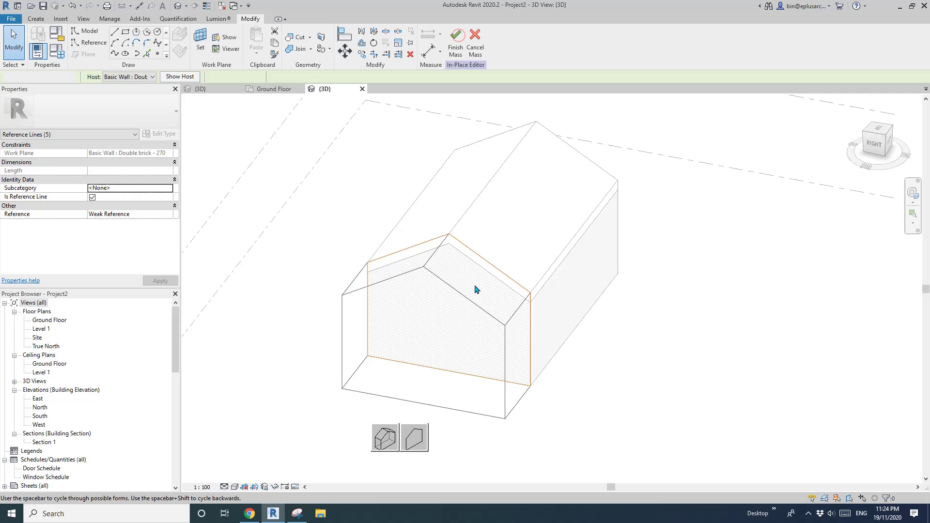
left_click(421, 439)
middle_click_drag(702, 332, 725, 339, "shift")
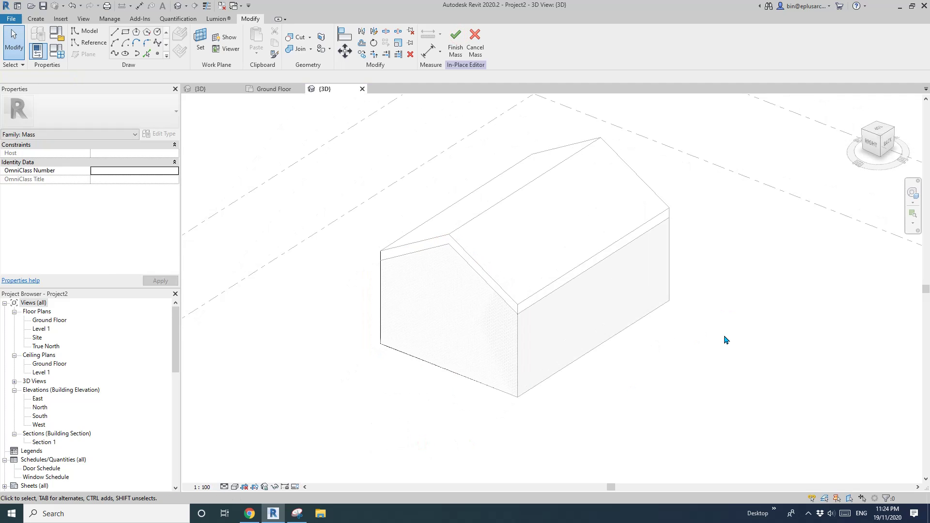
- Divide the flat gable surface into a UV grid and set its All Grid Rotation to 30°
left_click(443, 315)
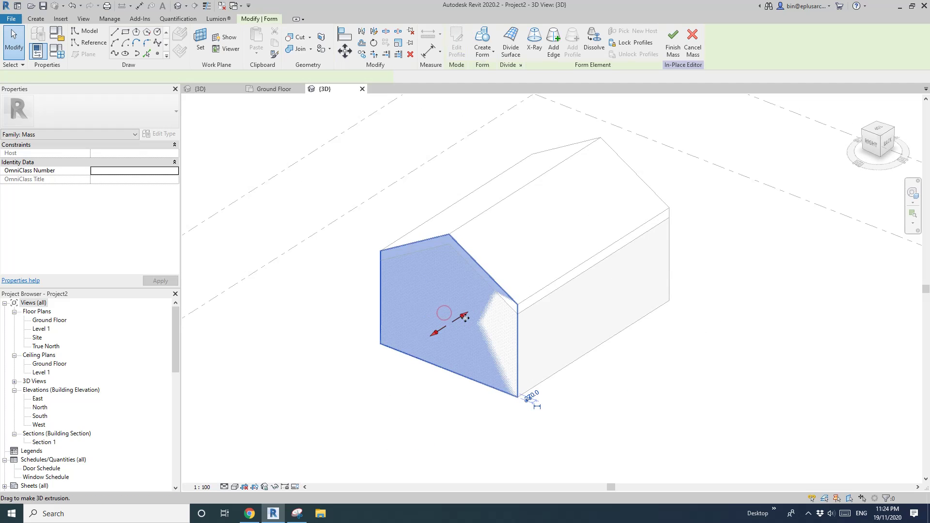
left_click(514, 50)
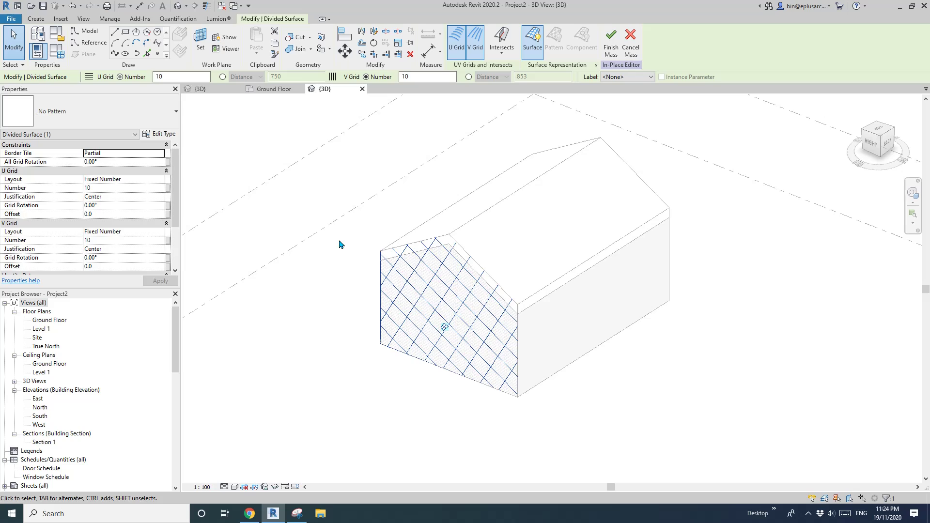
middle_click_drag(438, 309, 539, 304, "shift")
middle_click_drag(469, 303, 307, 220, "shift")
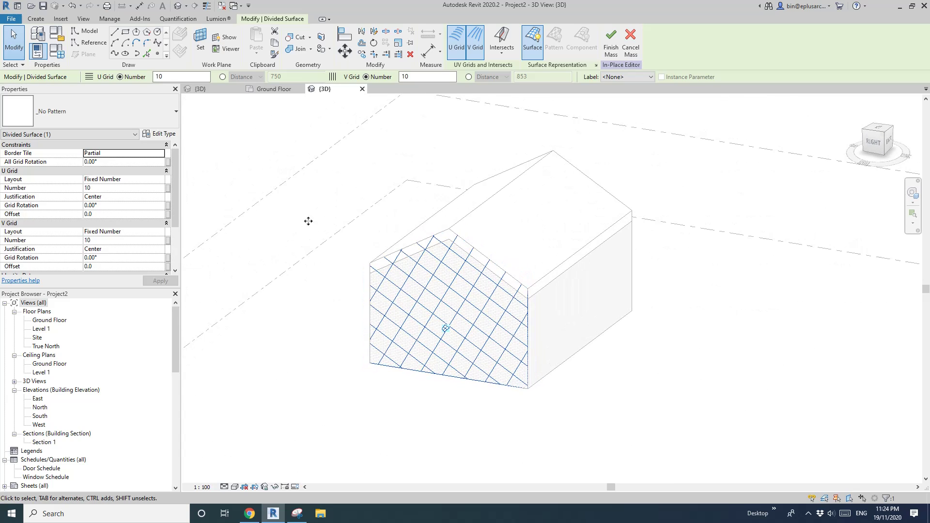
middle_click_drag(471, 318, 455, 333, "shift")
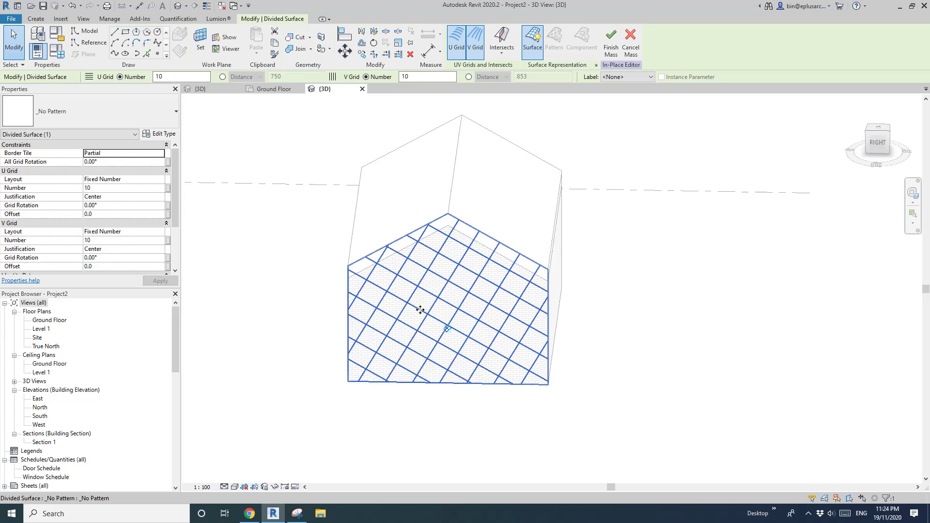
scroll(439, 310, "up", 2)
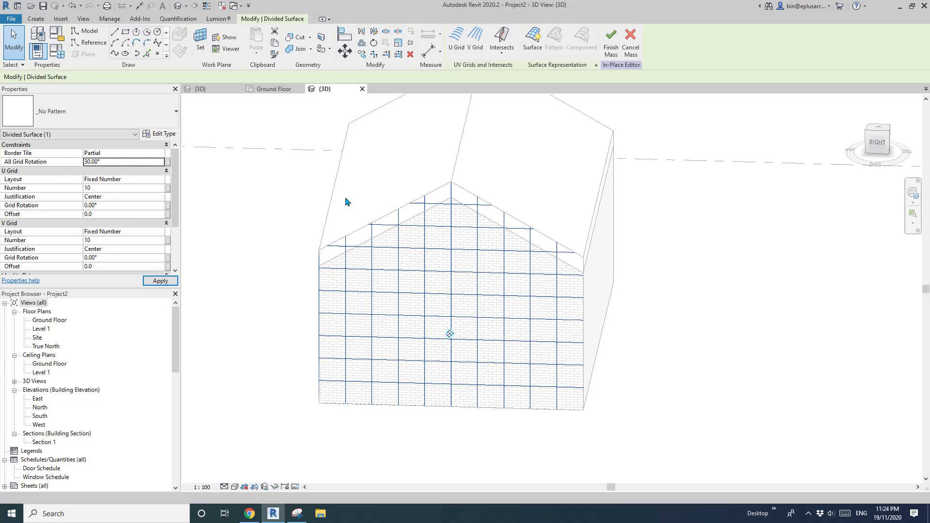
- Set both the U and V grid layouts of the gable surface to Fixed Distance with a distance of 200
middle_click_drag(353, 210, 494, 252, "shift")
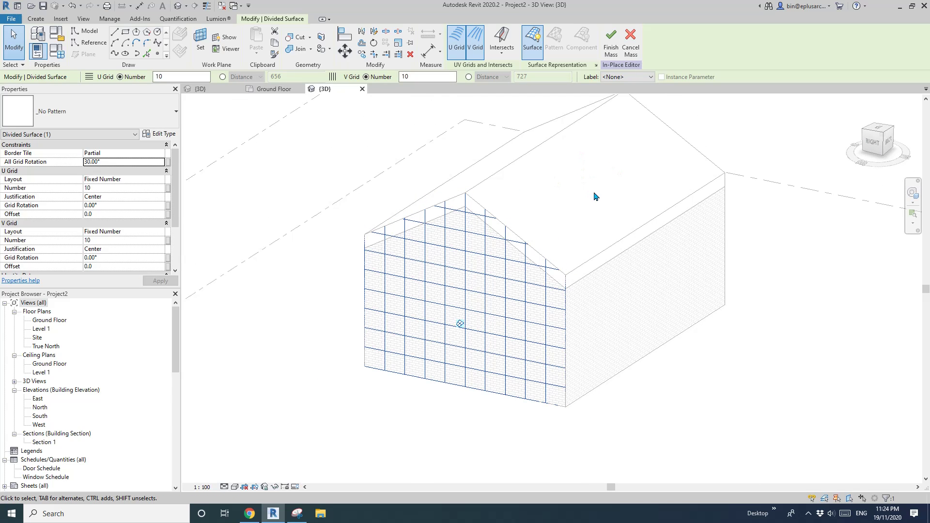
mouse_move(549, 175)
middle_mouse_down("shift")
mouse_move(551, 148)
mouse_move(549, 188)
middle_mouse_up("shift")
scroll(587, 146, "up", 1)
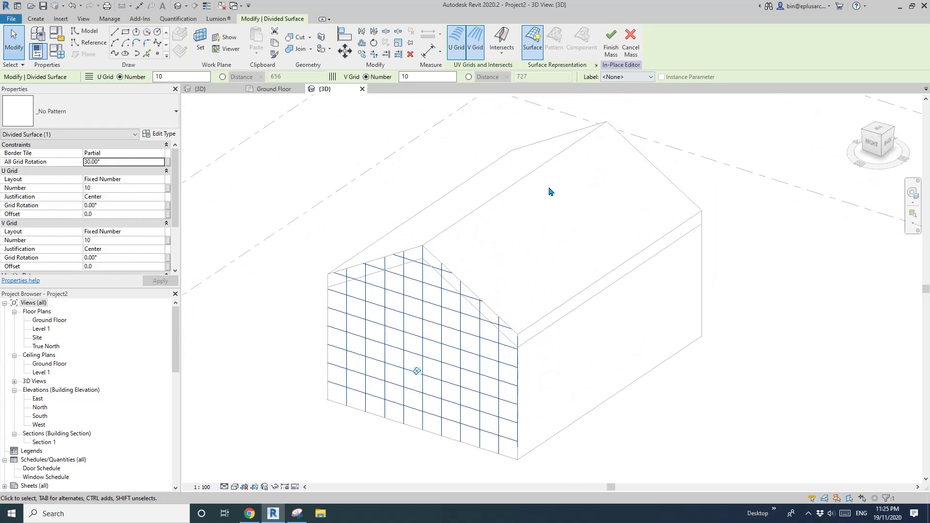
scroll(505, 275, "down", 3)
middle_click_drag(505, 275, 553, 248)
scroll(576, 221, "up", 2)
scroll(512, 259, "up", 1)
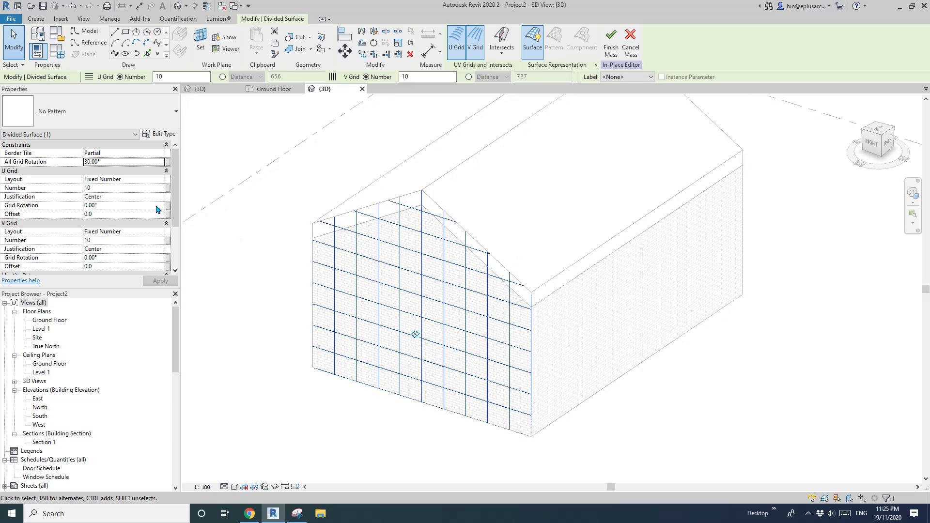
left_click(130, 180)
left_click(159, 179)
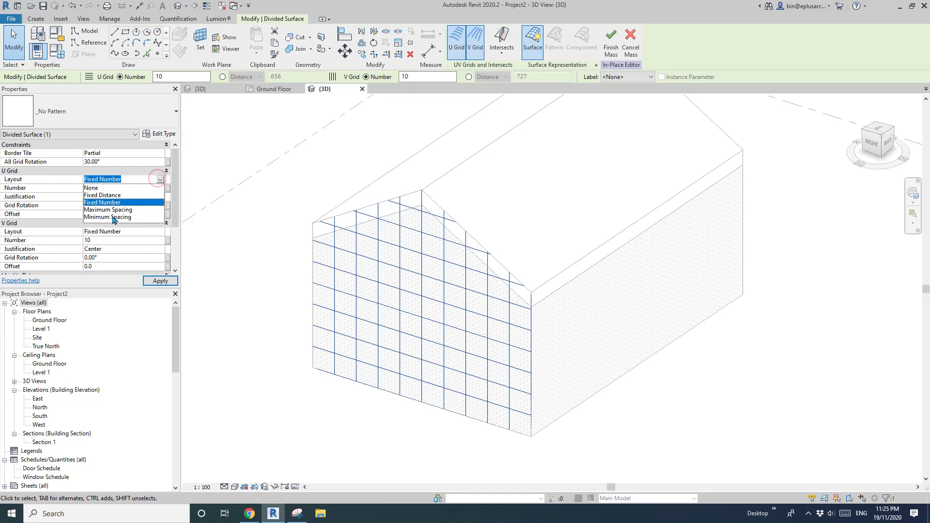
left_click(108, 196)
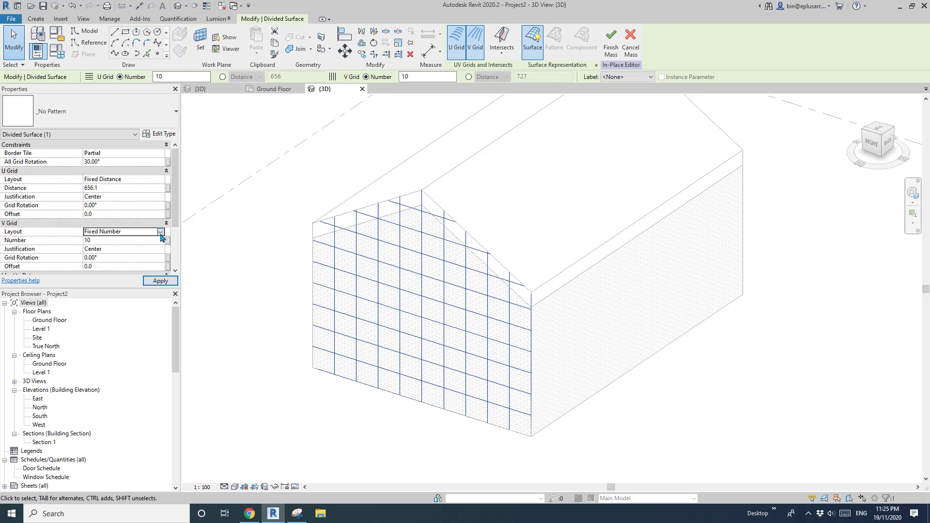
left_click(160, 232)
left_click(159, 179)
left_click(160, 179)
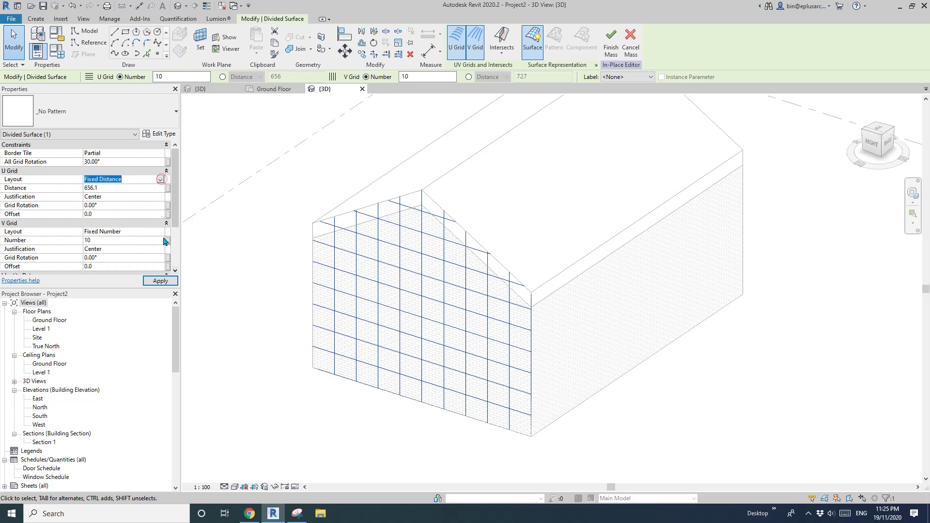
left_click(161, 233)
left_click(111, 247)
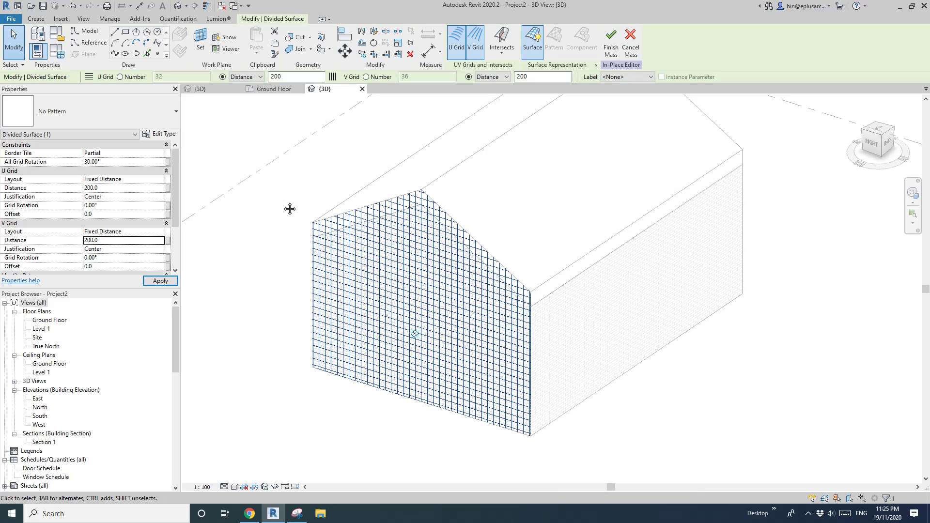
- Apply the Hexagon pattern to the divided gable surface and set its All Grid Rotation to 120°
left_click(87, 111)
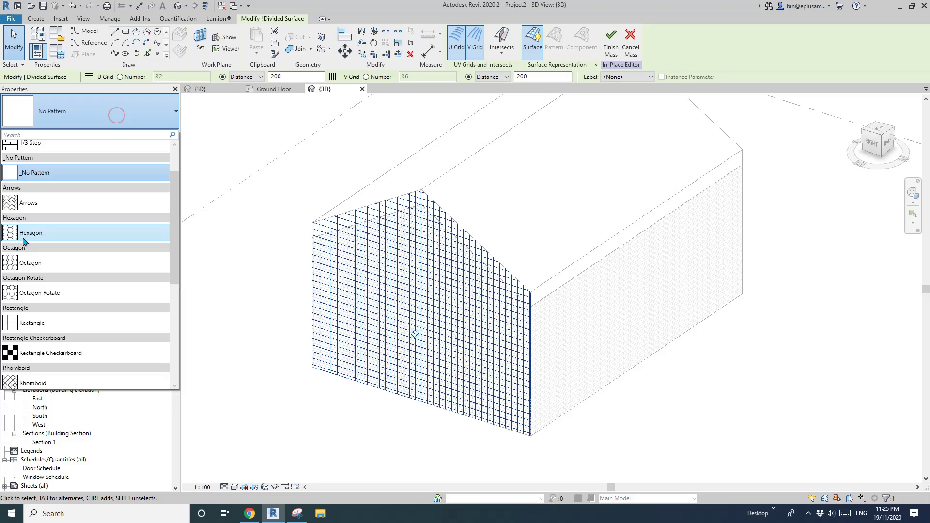
left_click(34, 237)
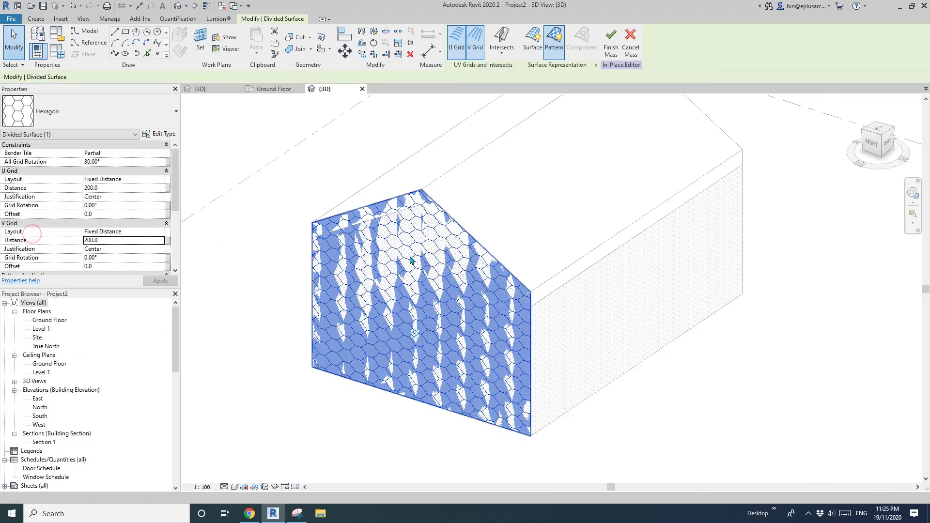
mouse_move(427, 270)
middle_mouse_down("shift")
mouse_move(445, 289)
mouse_move(501, 276)
mouse_move(421, 288)
middle_mouse_up("shift")
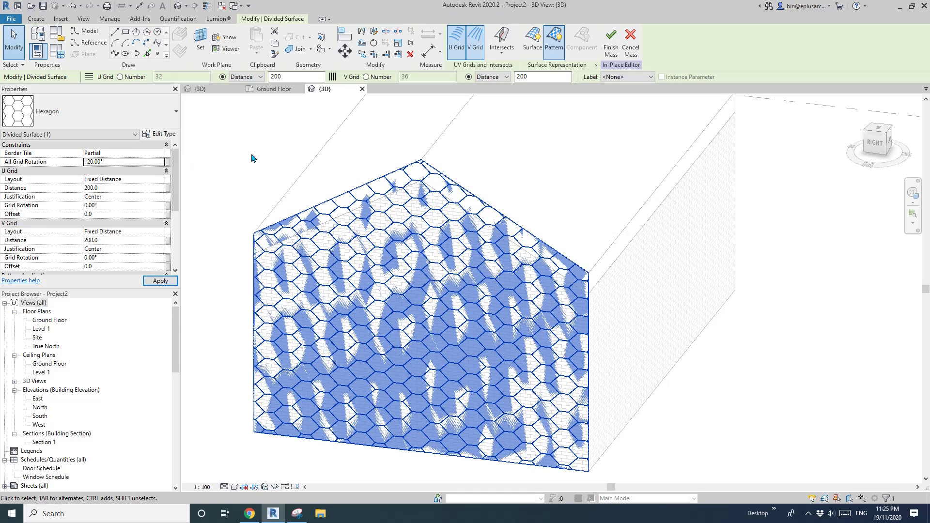
middle_click_drag(431, 295, 396, 298, "shift")
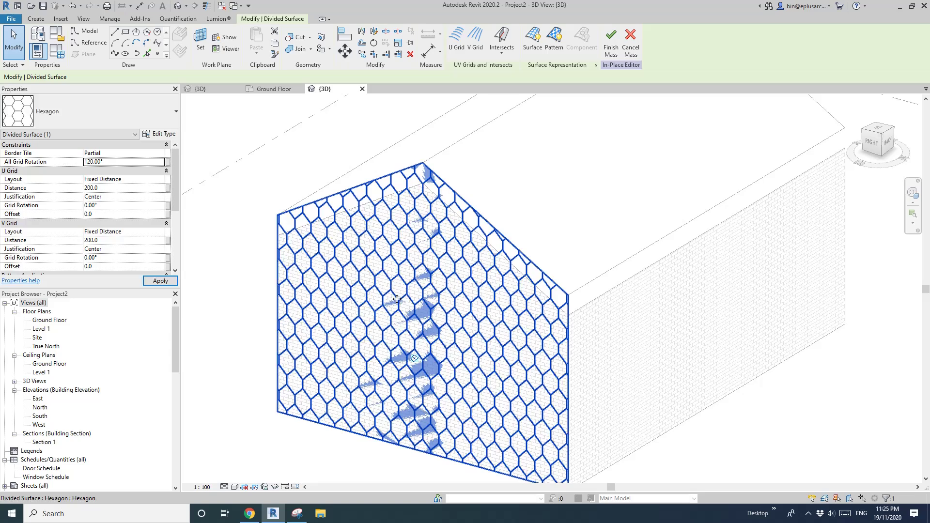
- Load the hexagonal curtain panel family into the project and return to the project's 3D view
left_click(200, 89)
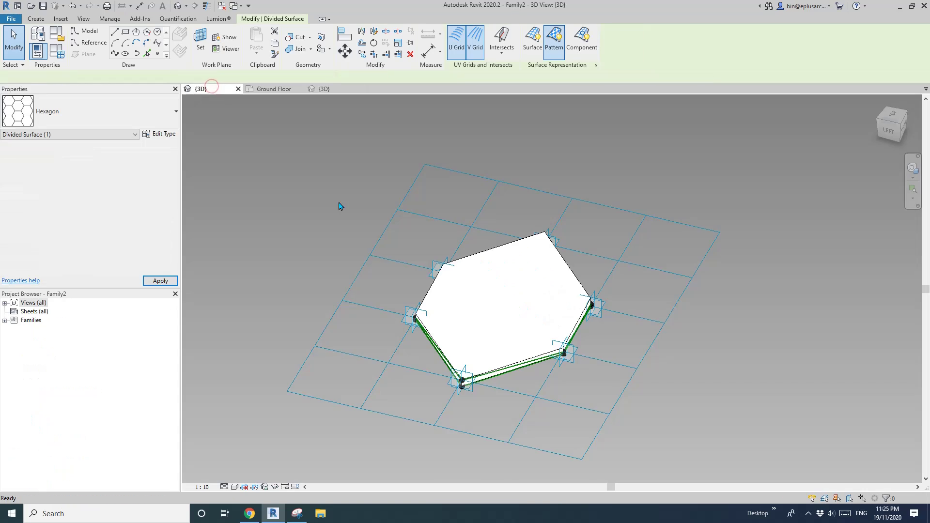
left_click(339, 206)
left_click(459, 47)
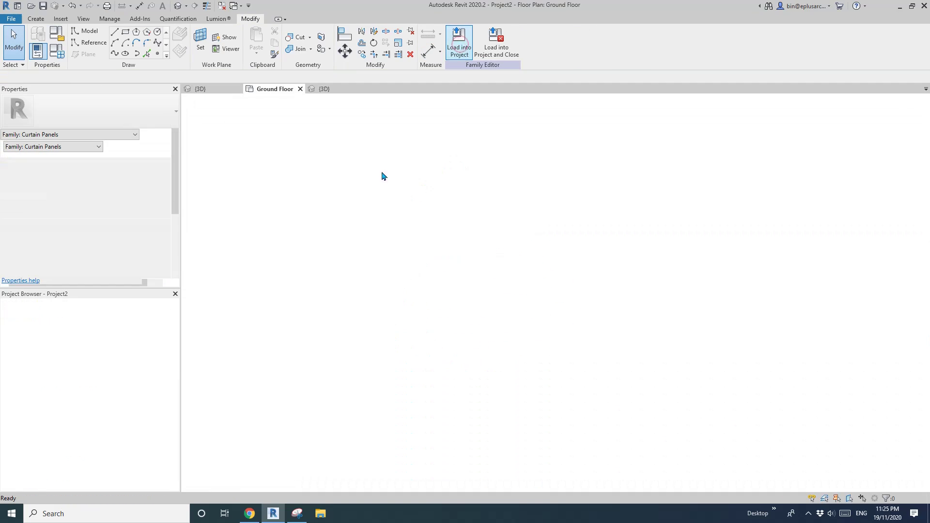
left_click(180, 5)
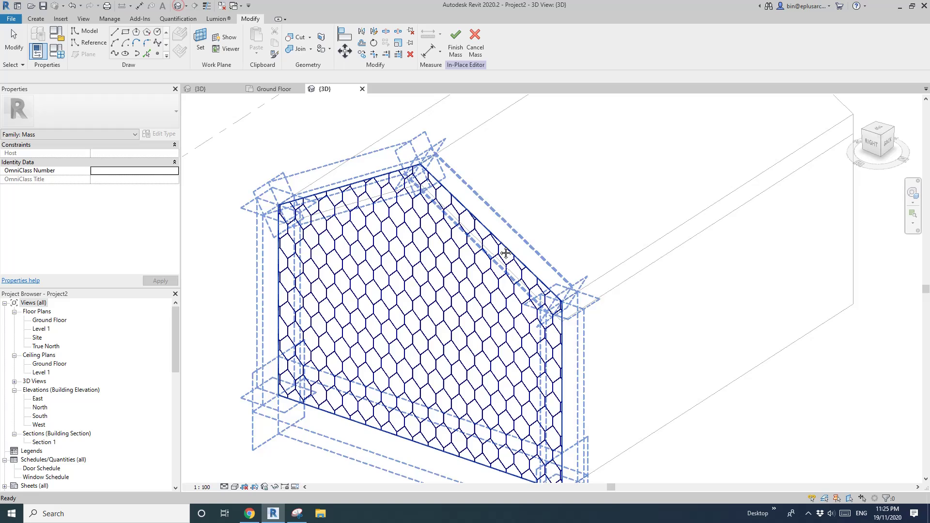
- Apply the Family2 hexagon panel to the divided gable surface in place of the plain Hexagon pattern
left_click(431, 275)
key("Tab")
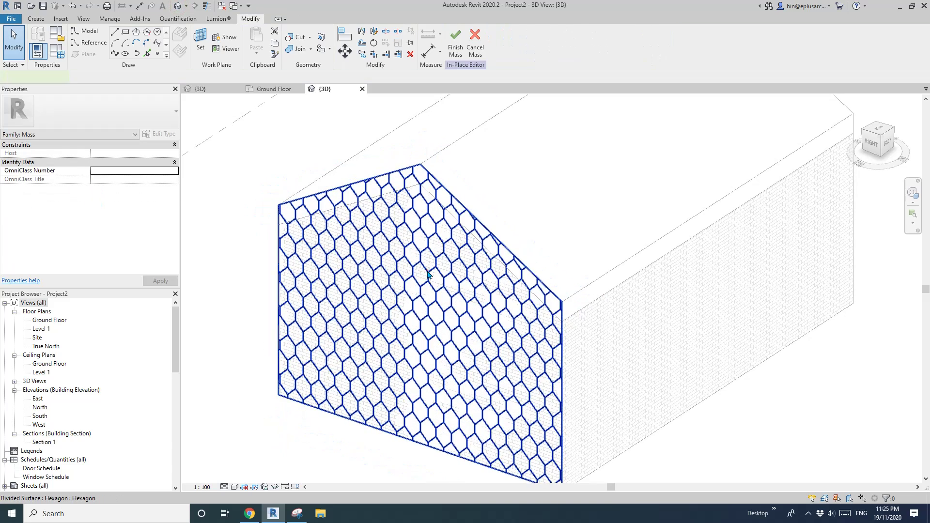
left_click(431, 273)
left_click(89, 125)
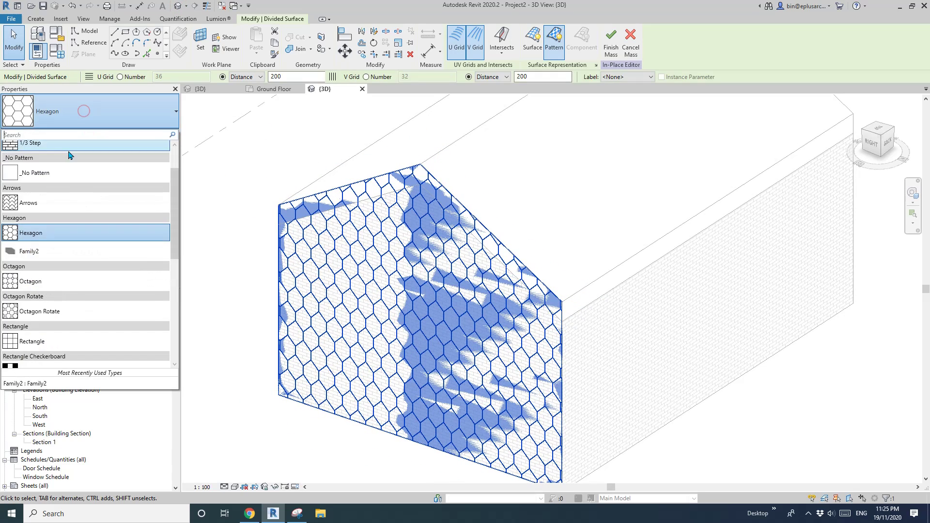
left_click(34, 252)
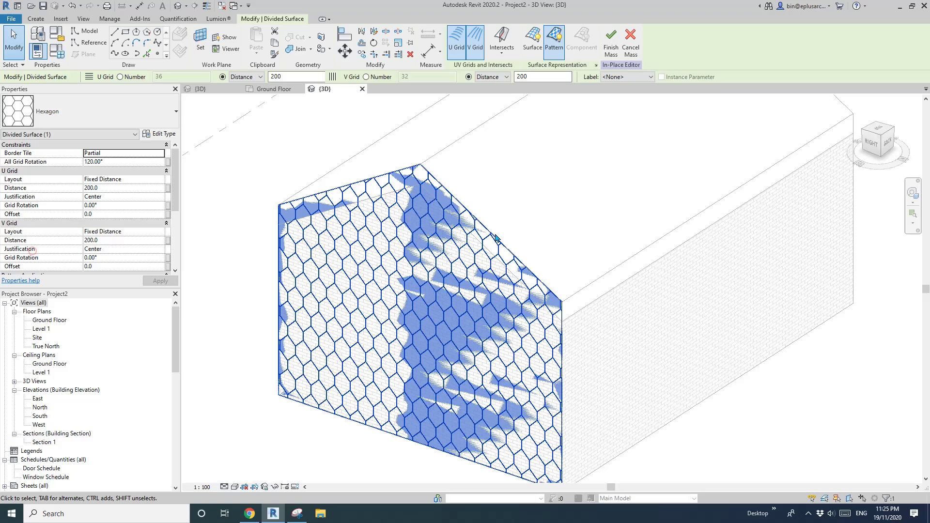
middle_click_drag(593, 453, 579, 391)
left_click(580, 391)
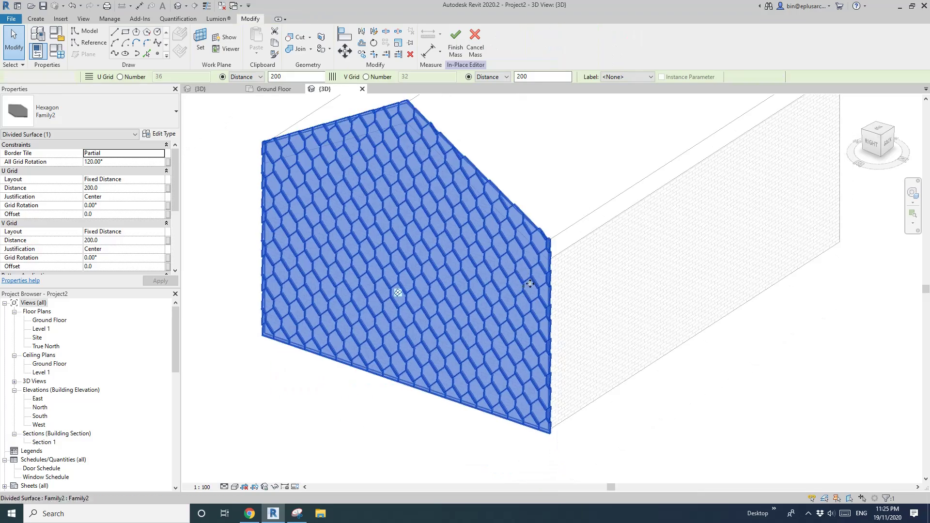
- Set the V grid distance of the gable's panelled surface to 150 to adjust the hexagons' proportions
middle_click_drag(357, 369, 444, 354, "shift")
left_click(444, 303)
scroll(444, 303, "up", 1)
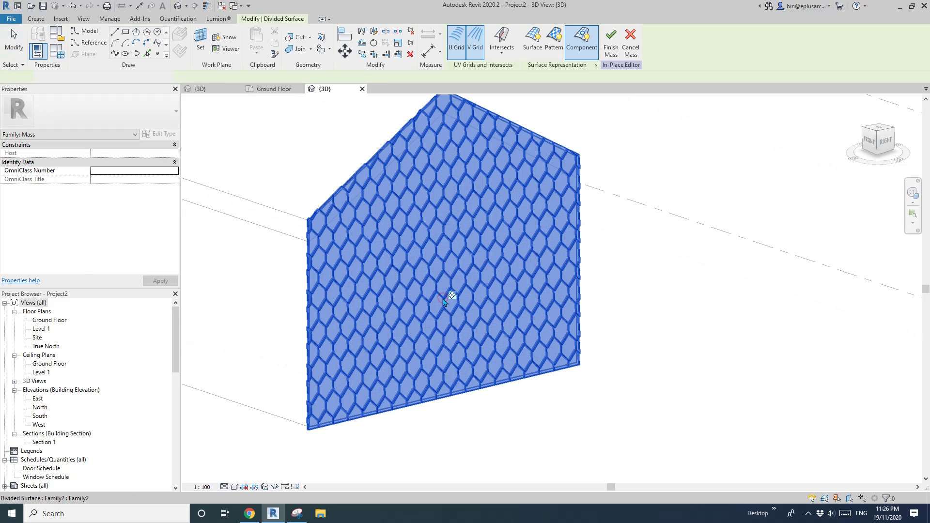
scroll(448, 305, "down", 1)
mouse_move(431, 300)
middle_mouse_down()
mouse_move(429, 314)
mouse_move(429, 302)
middle_mouse_up()
scroll(430, 302, "down", 1)
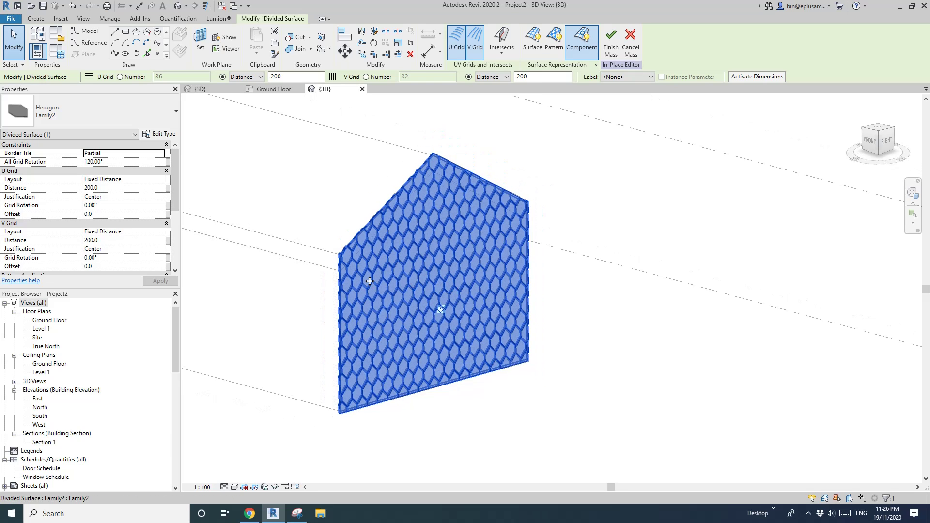
middle_click_drag(382, 280, 440, 295)
key("Escape")
left_click(419, 281)
scroll(420, 282, "up", 1)
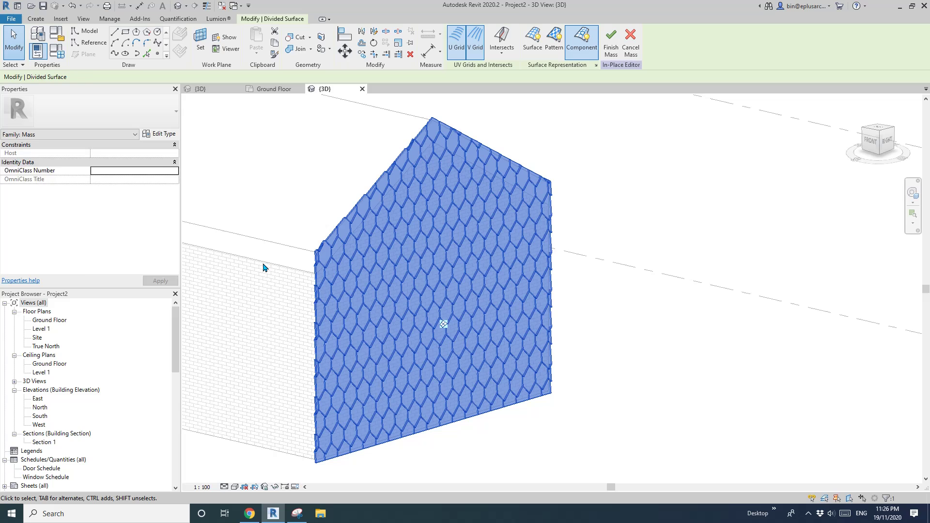
left_click(116, 244)
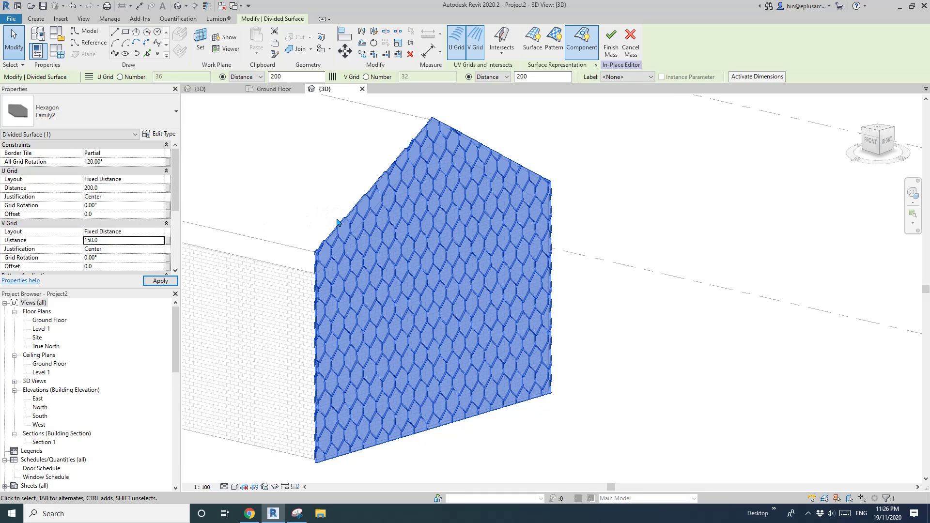
middle_click_drag(465, 259, 457, 264)
key("Escape")
scroll(440, 271, "down", 2)
middle_click_drag(492, 292, 413, 287, "shift")
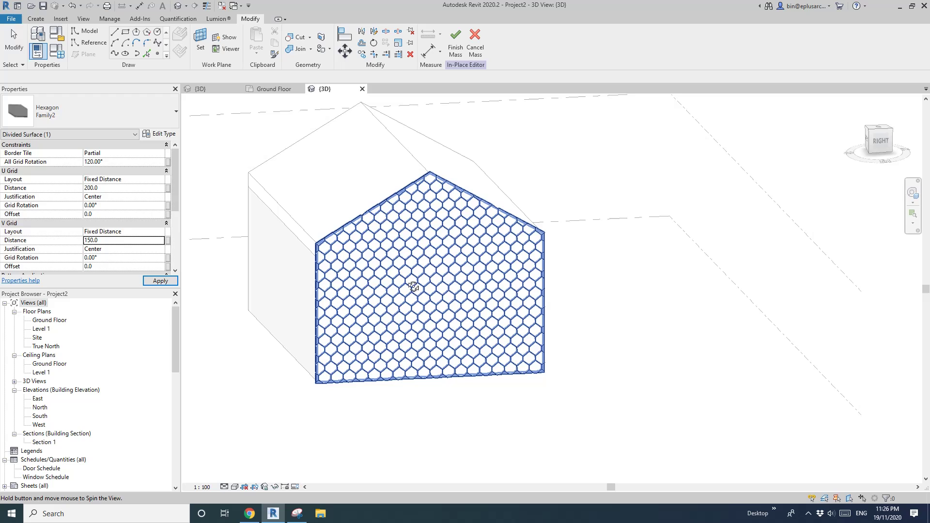
- Set the V grid distance of the gable's hexagon-panelled surface back to 200
left_click(412, 290)
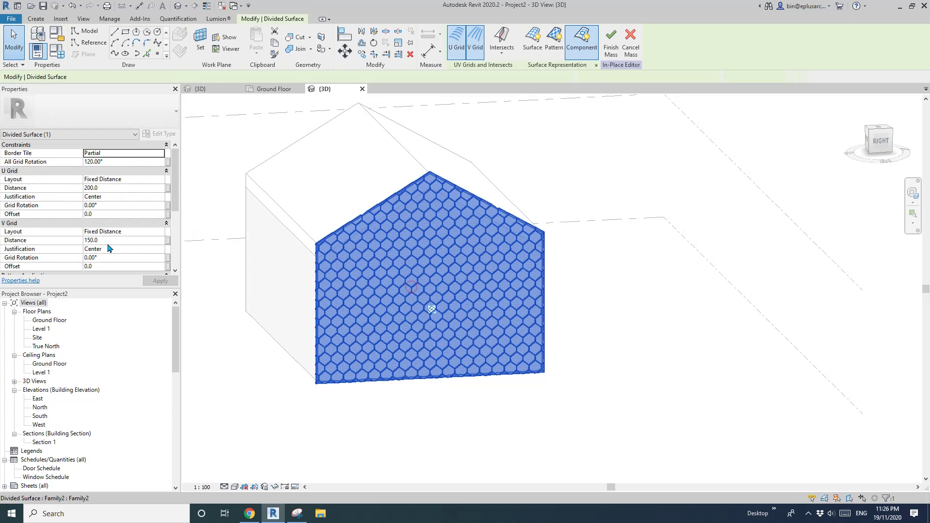
left_click(112, 241)
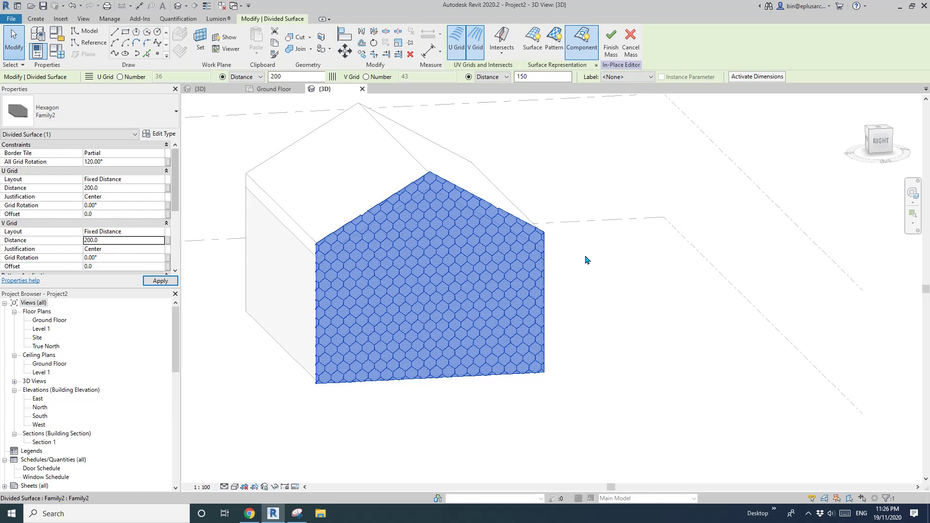
left_click(605, 277)
- Delete individual hexagon panels one after another from the lower part of the gable near its right corner to expose the brick wall
middle_click_drag(590, 289, 634, 288, "shift")
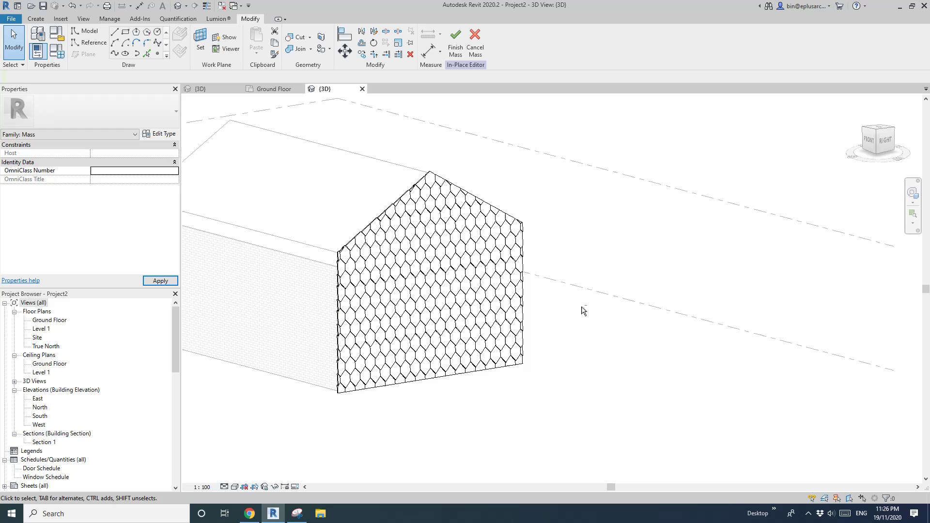
scroll(490, 329, "up", 2)
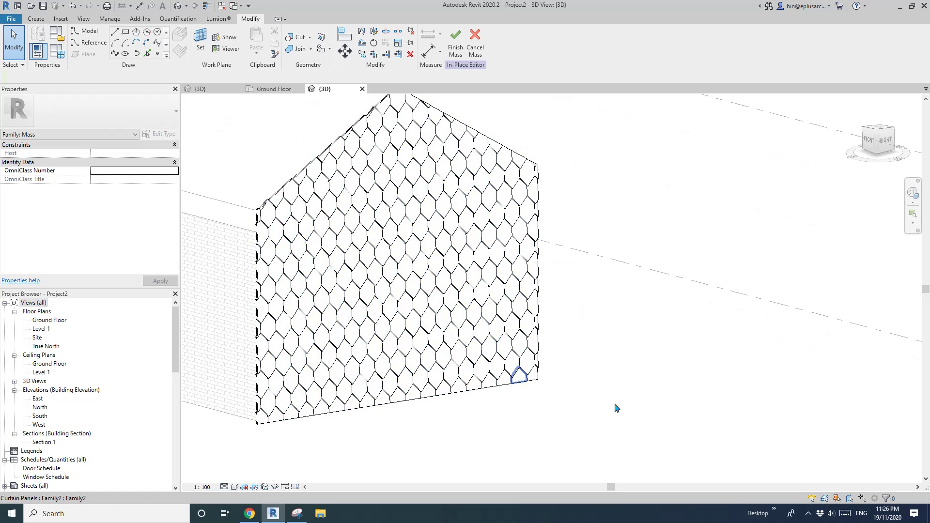
left_click(442, 356)
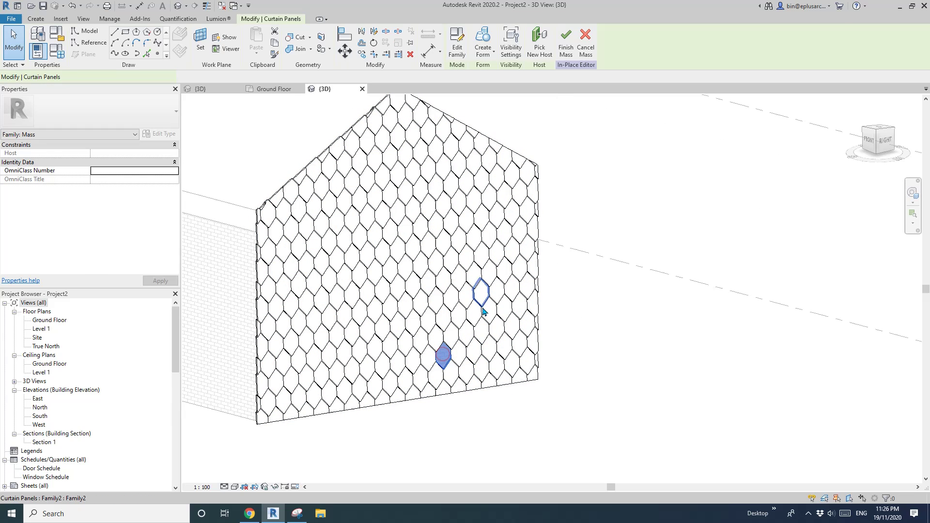
left_click(473, 350)
key("d")
key("e")
left_click(480, 366)
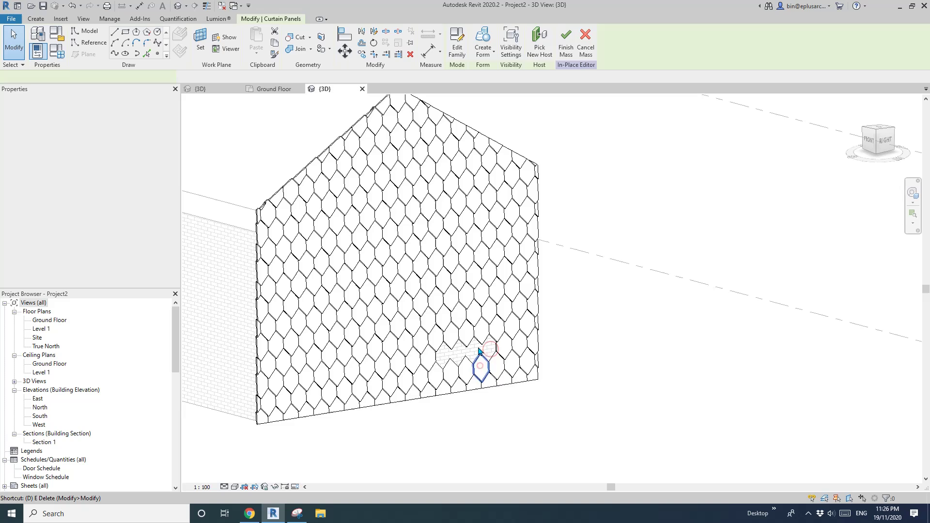
key("d")
key("e")
left_click(467, 338)
key("Escape")
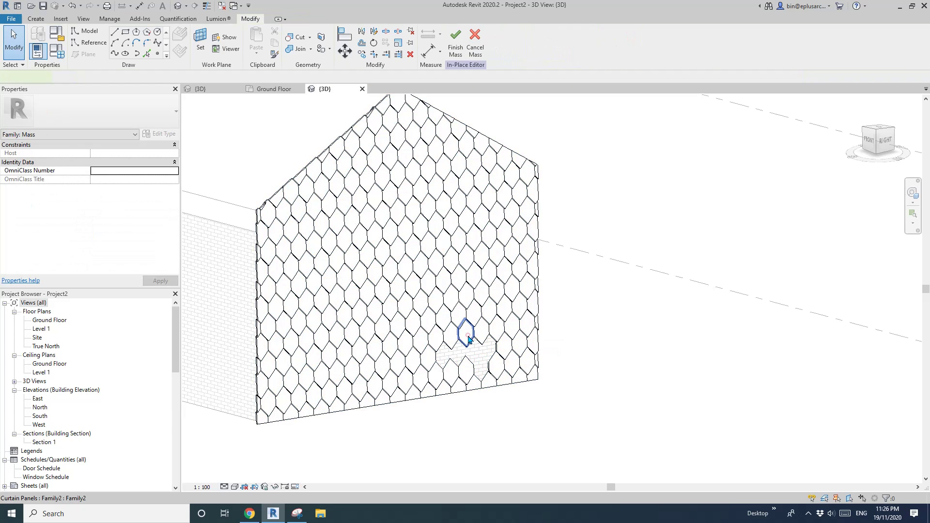
left_click(468, 336)
key("d")
key("e")
left_click(474, 318)
key("d")
key("e")
scroll(475, 327, "up", 1)
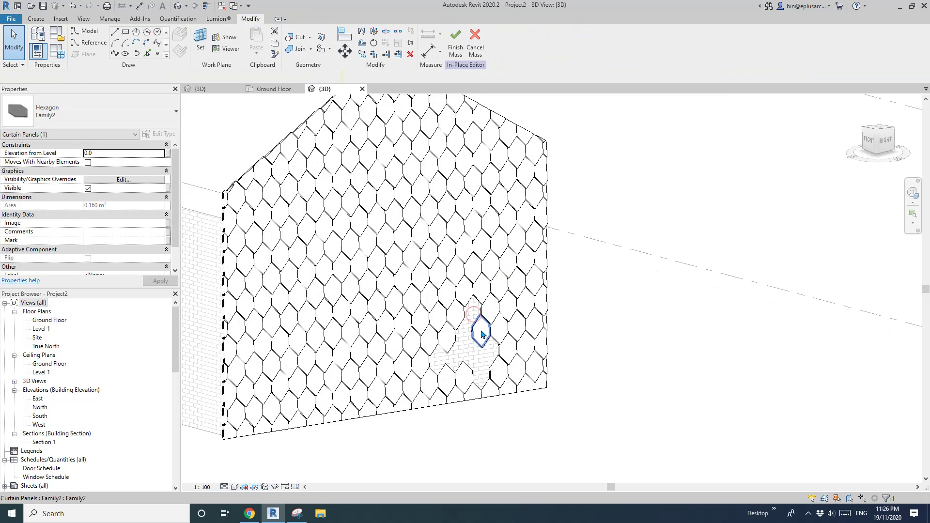
left_click(482, 332)
key("d")
key("e")
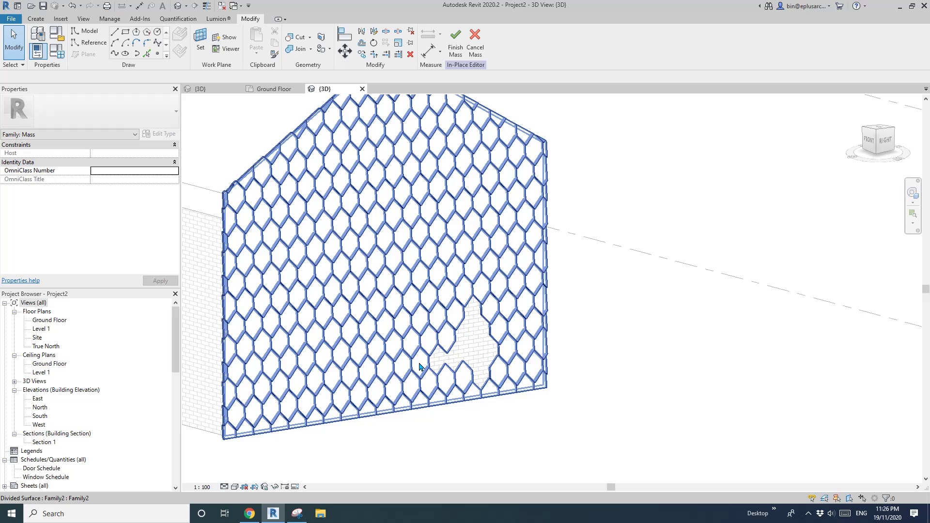
- Extend the opening in the cladding by deleting adjacent hexagon panels towards the middle of the gable
key("Tab")
left_click(420, 365)
key("Delete")
key("Tab")
left_click(409, 345)
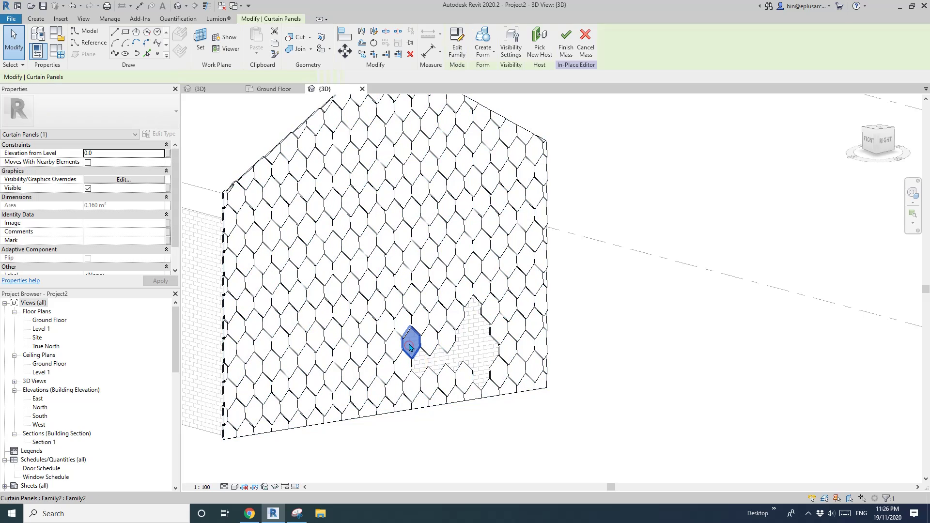
key("Delete")
left_click(404, 325)
key("Delete")
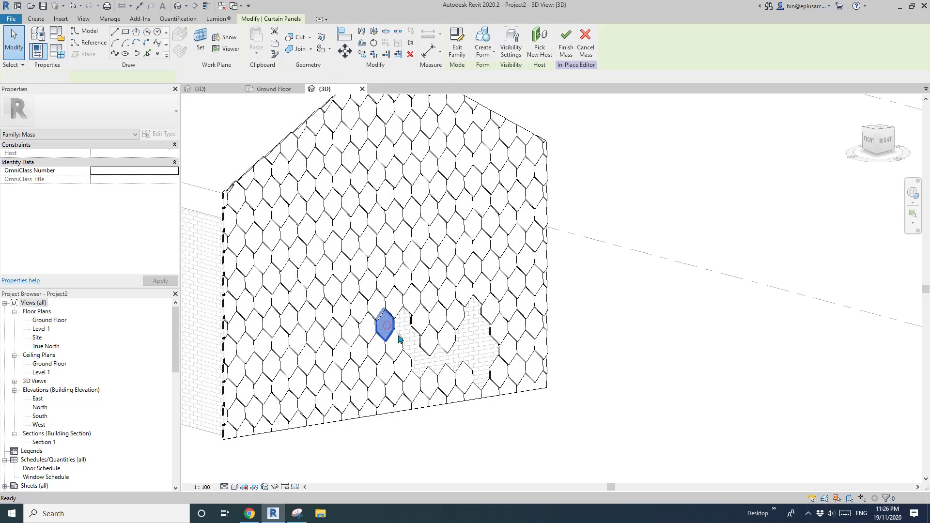
left_click(400, 338)
key("Delete")
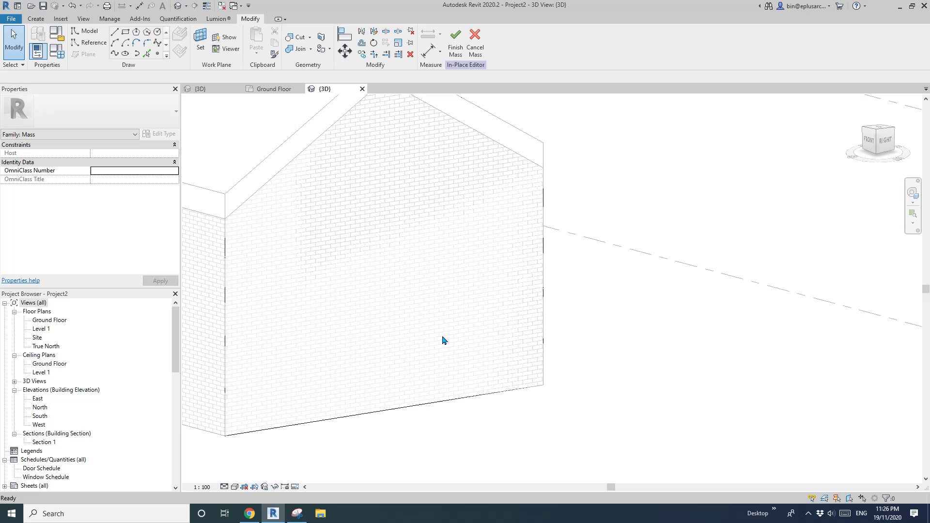
key("ctrl+z")
- Finish the in-place mass and inspect the hexagon cladding and its irregular opening on the gable wall from several angles
scroll(453, 340, "down", 2)
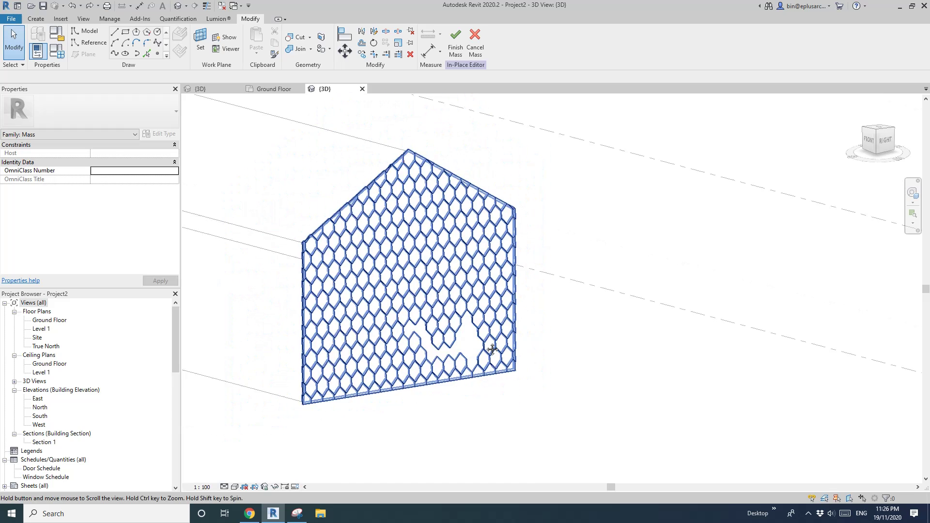
middle_click_drag(488, 346, 493, 355, "shift")
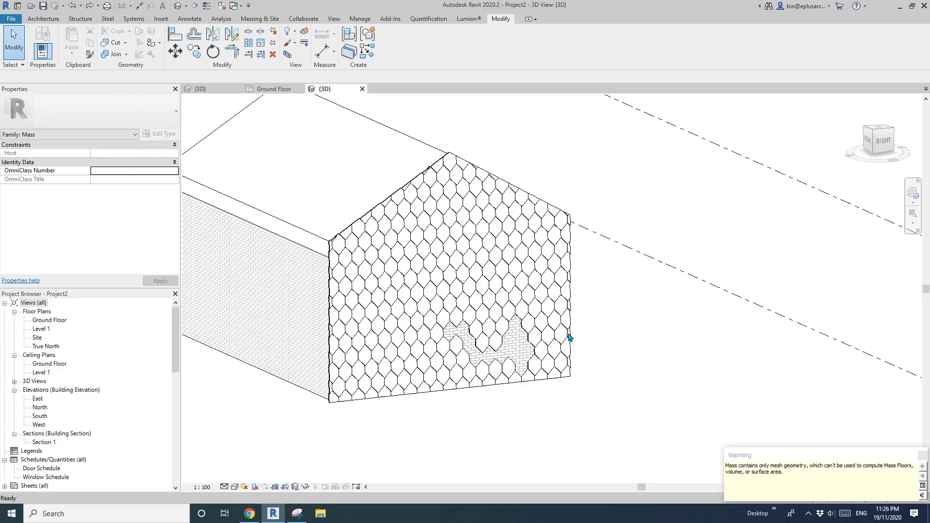
scroll(678, 337, "down", 1)
middle_click_drag(618, 341, 489, 352, "shift")
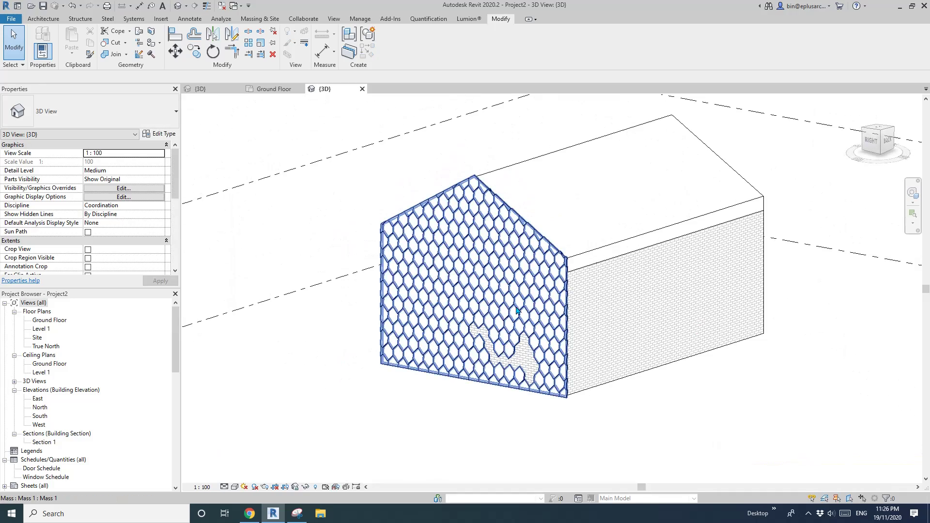
left_click(516, 306)
left_click(450, 399)
middle_click_drag(499, 404, 591, 391, "shift")
scroll(535, 381, "up", 1)
scroll(519, 388, "up", 3)
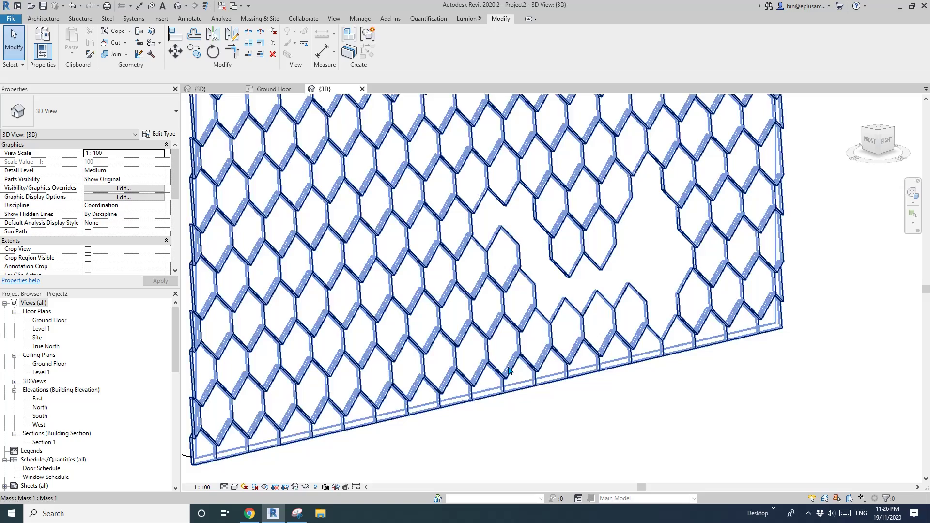
middle_click_drag(519, 387, 531, 392, "shift")
scroll(531, 391, "down", 3)
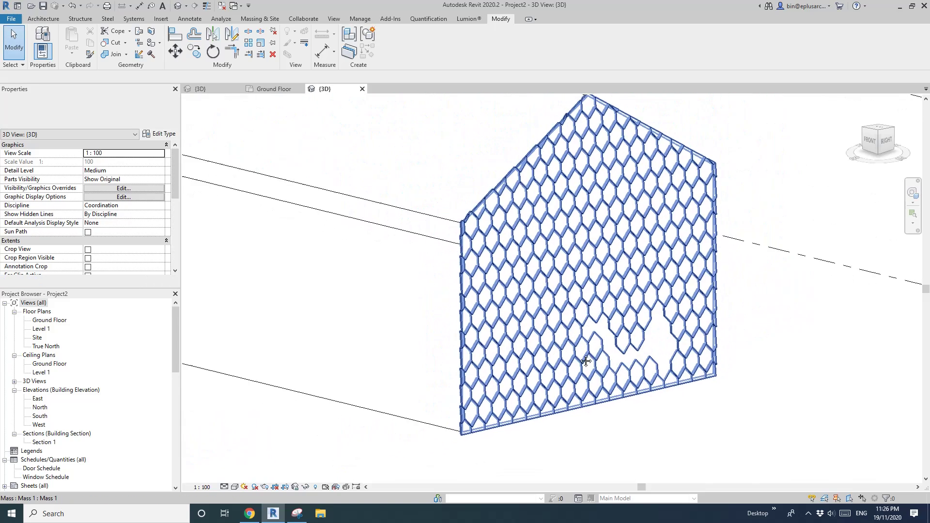